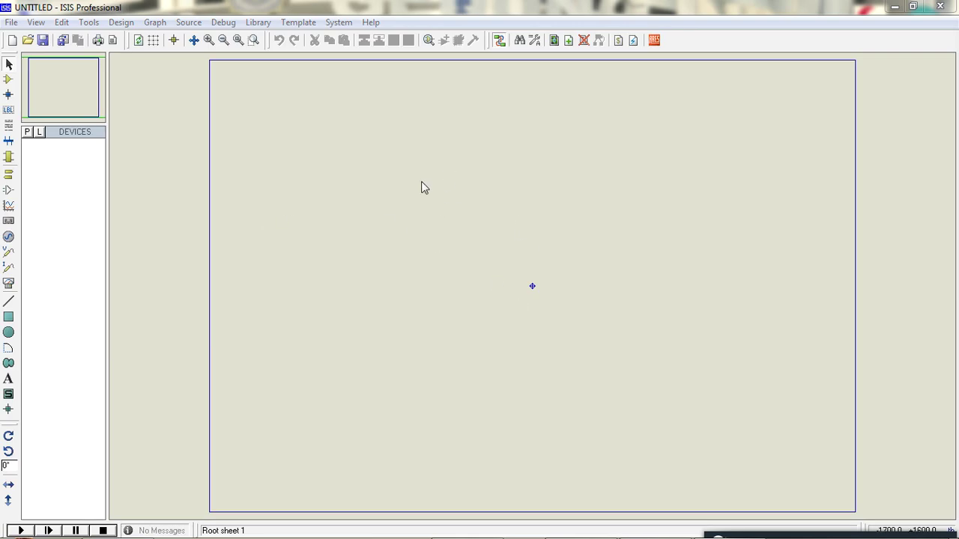
Show the dot grid on the empty sheet and hide it again.
left_click(159, 39)
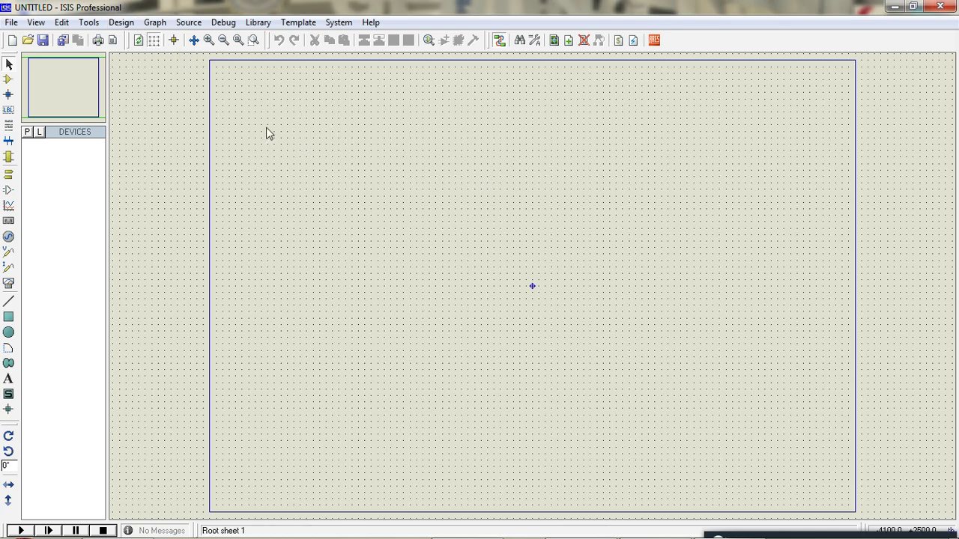
left_click(154, 41)
left_click(154, 41)
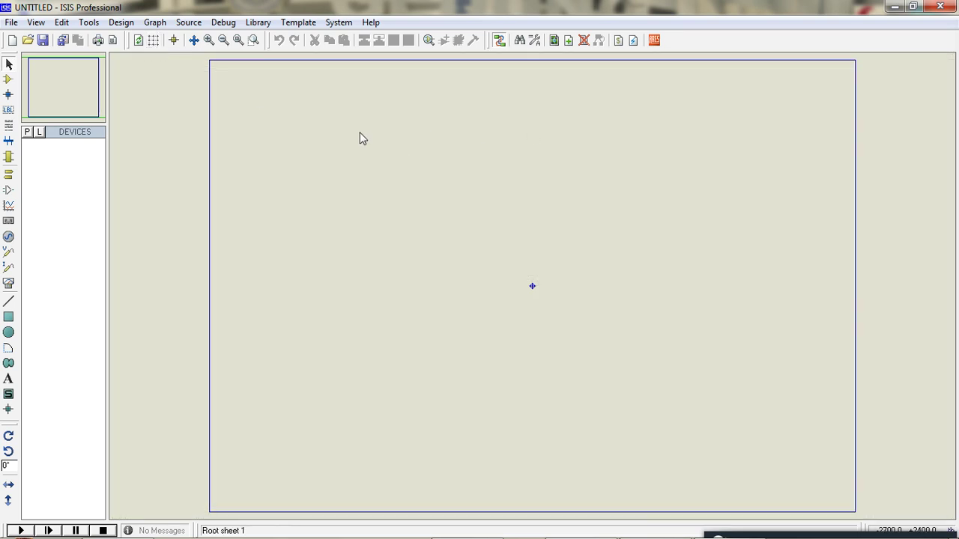
Find ALTERNATOR, the animated AC voltage source, in the device library and add it to the device list.
left_click(27, 132)
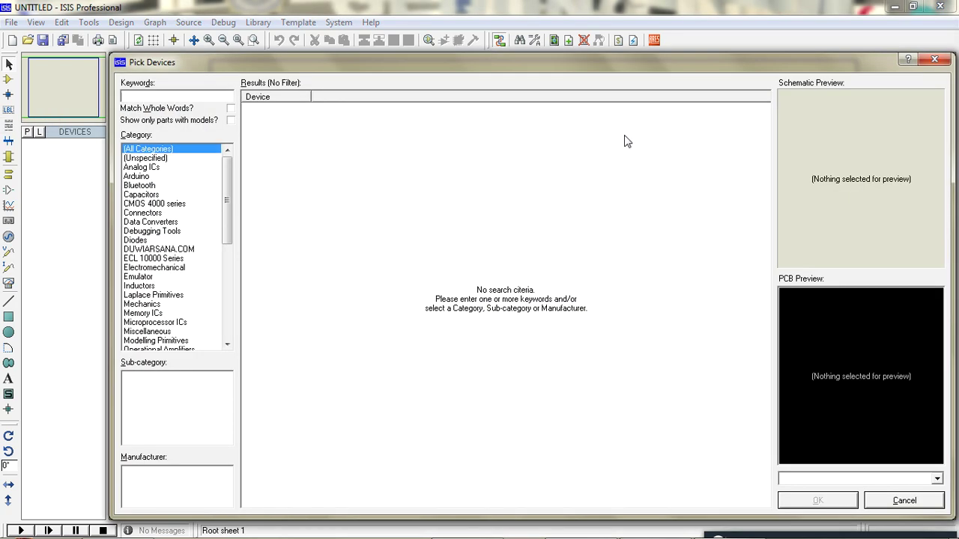
left_click(934, 60)
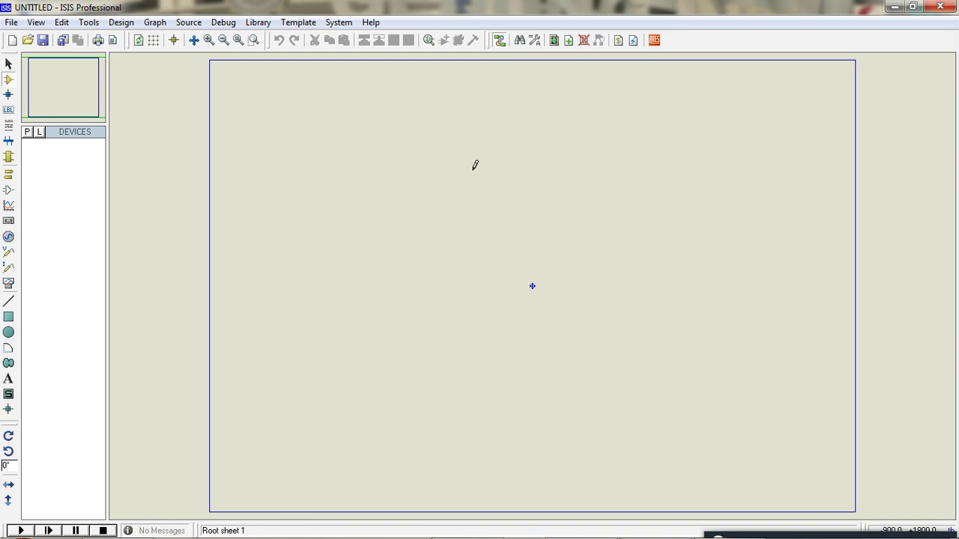
left_click(27, 132)
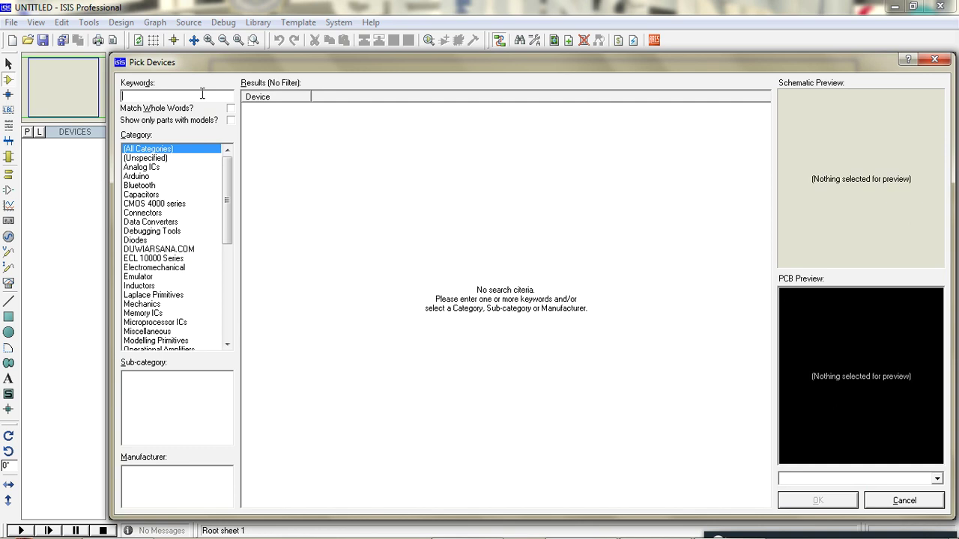
type("ALTERNATOR")
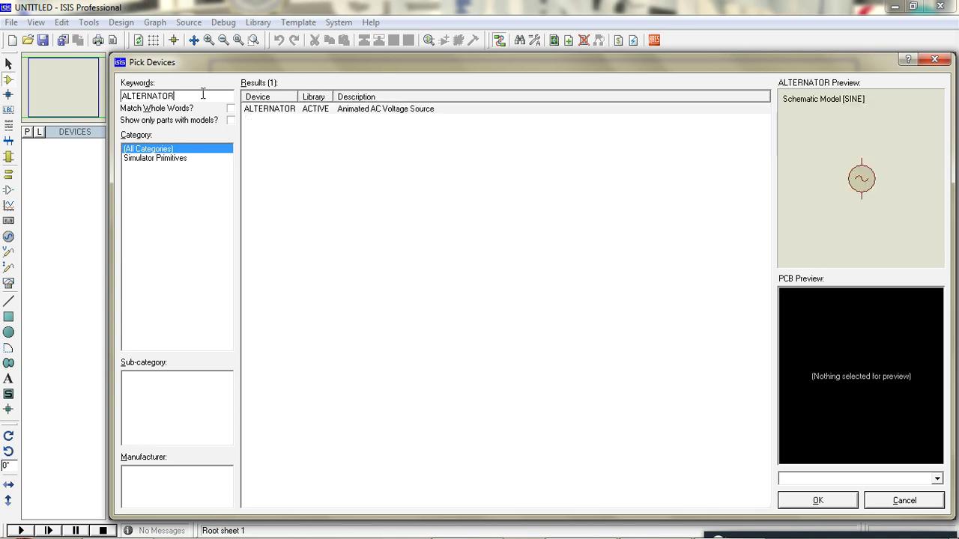
double_click(305, 108)
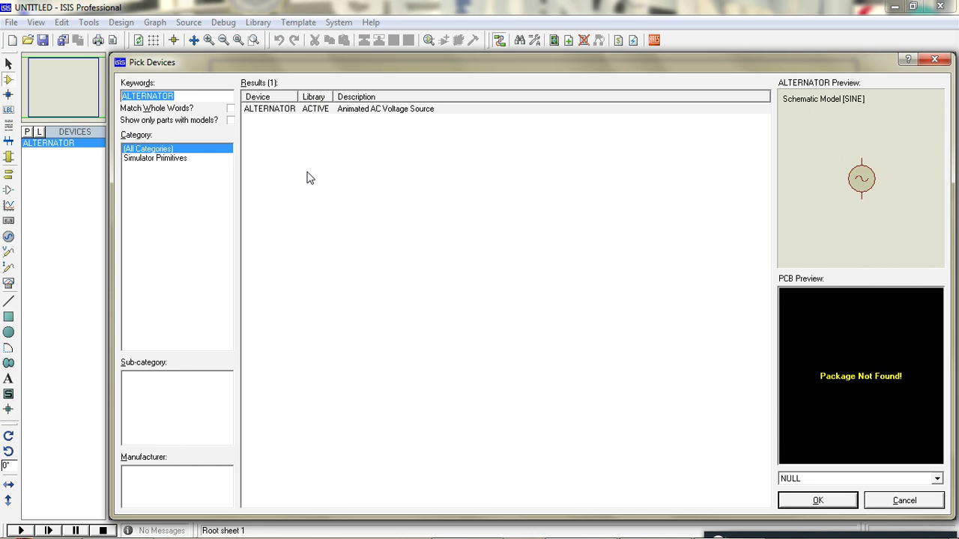
Search the device library for TRANSFORMER.
type("TRANS")
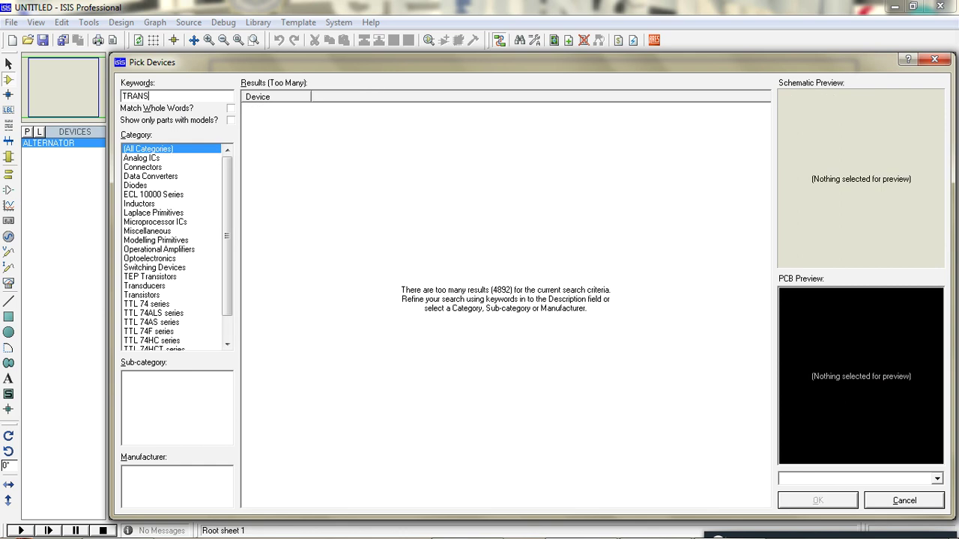
key("BackSpace")
key("BackSpace")
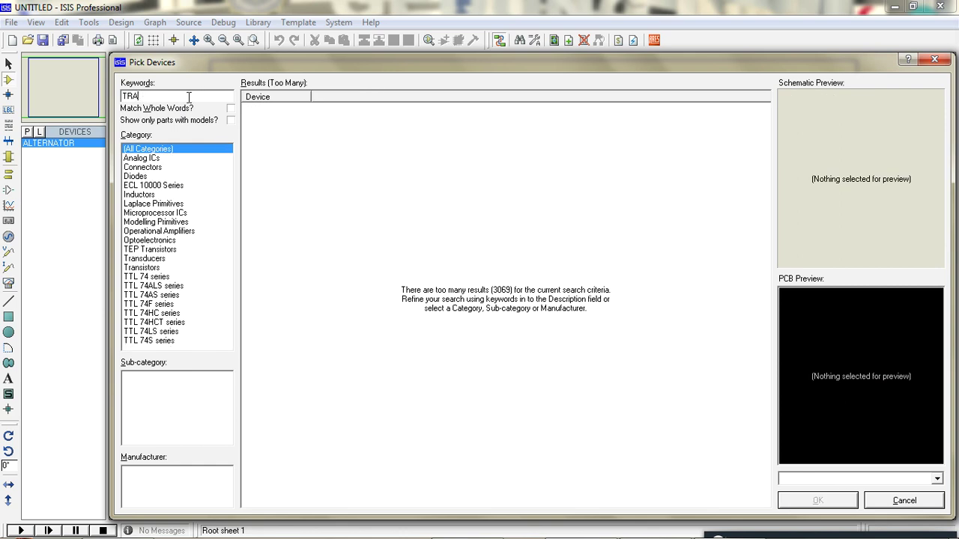
type("N")
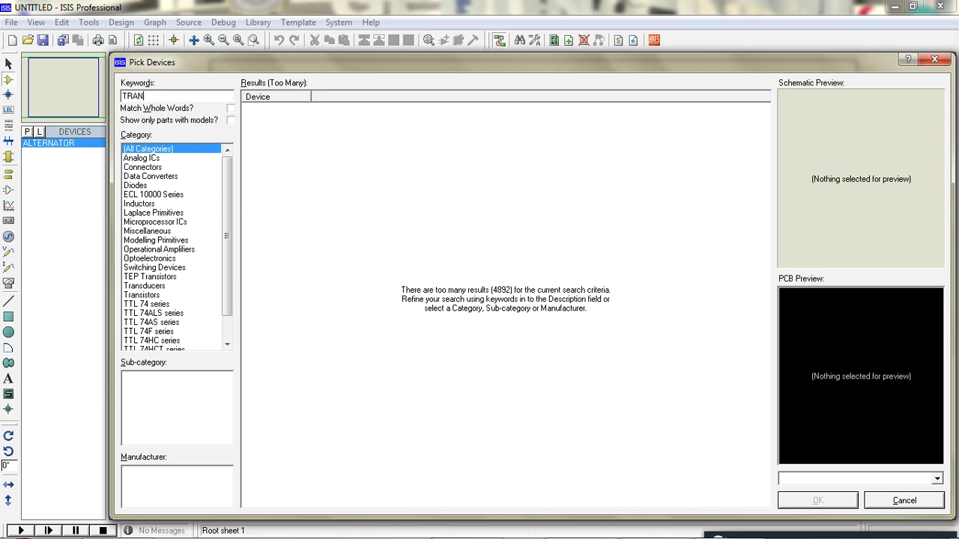
type("S")
key("BackSpace")
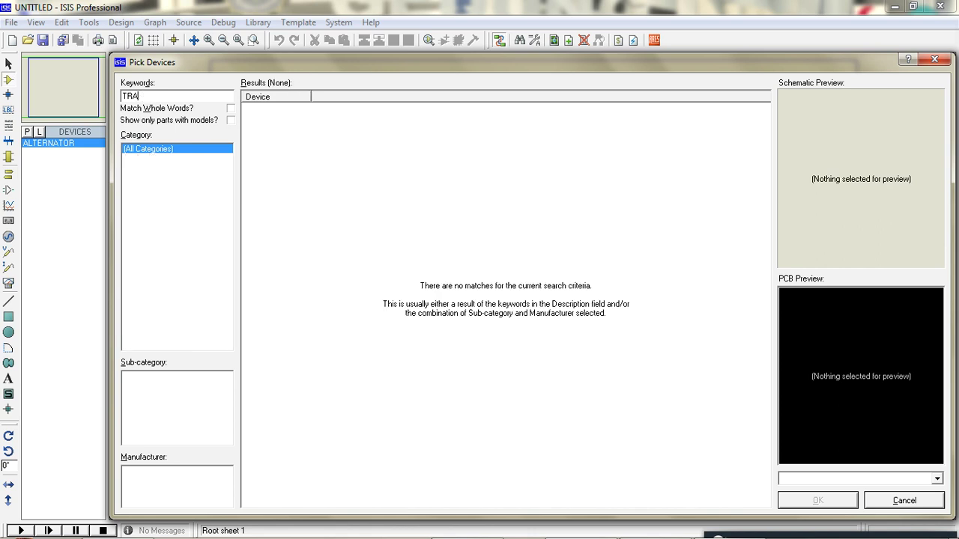
type("SF")
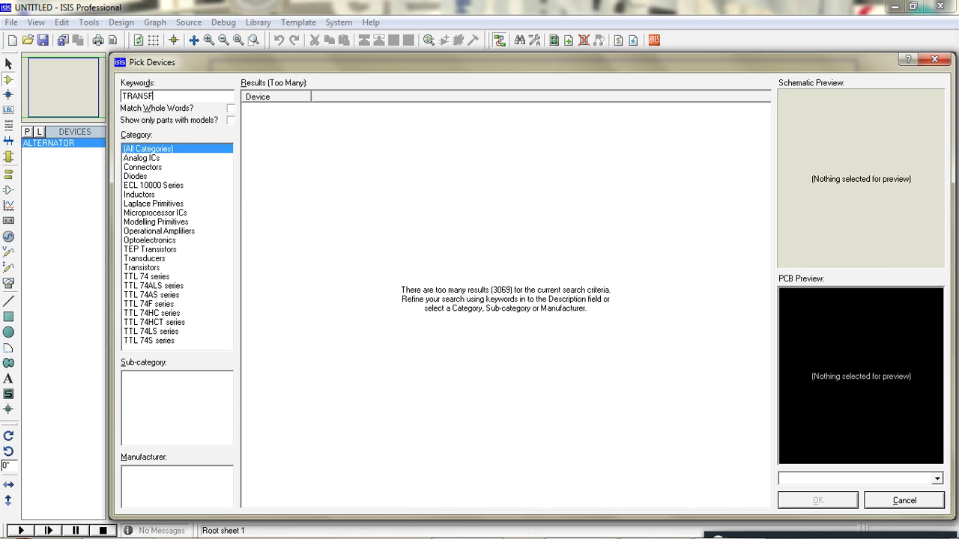
type("ORME")
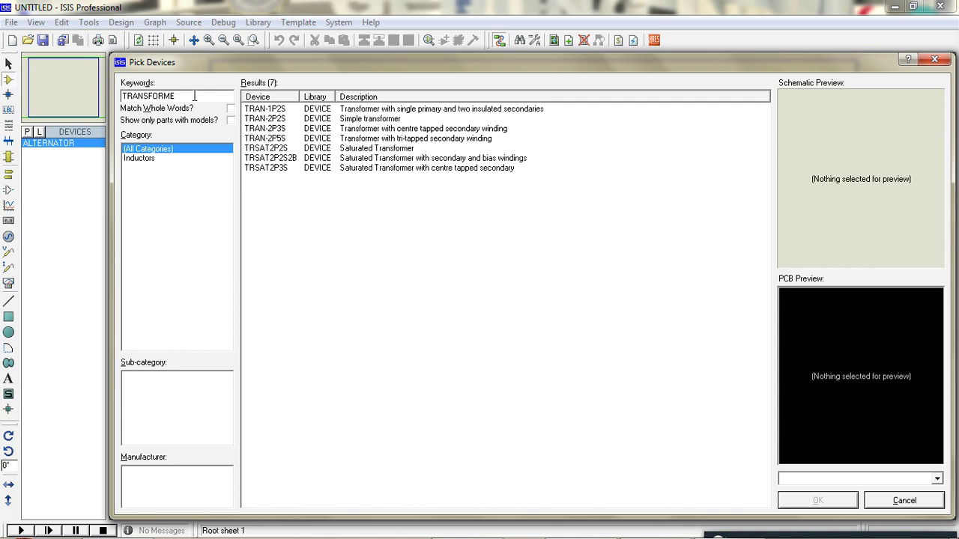
type("R")
left_click_drag(194, 96, 111, 95)
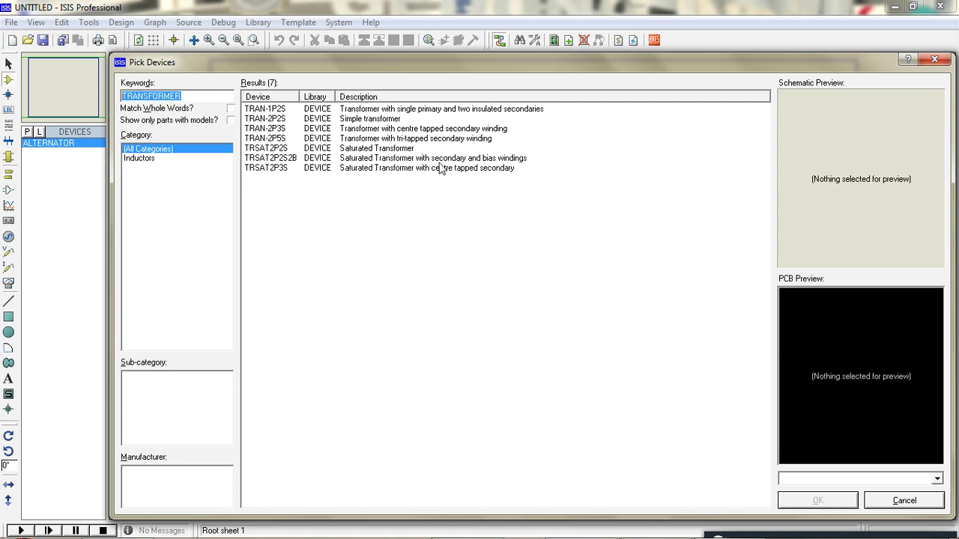
Preview the TRAN-1P2S and TRAN-2P2S transformers, and add the centre-tapped TRAN-2P3S to the device list.
left_click(472, 113)
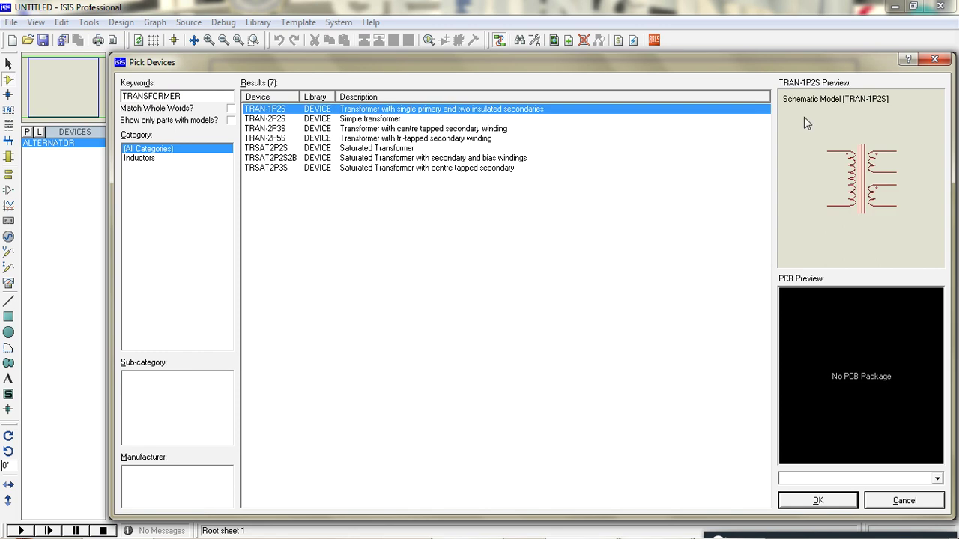
left_click(410, 121)
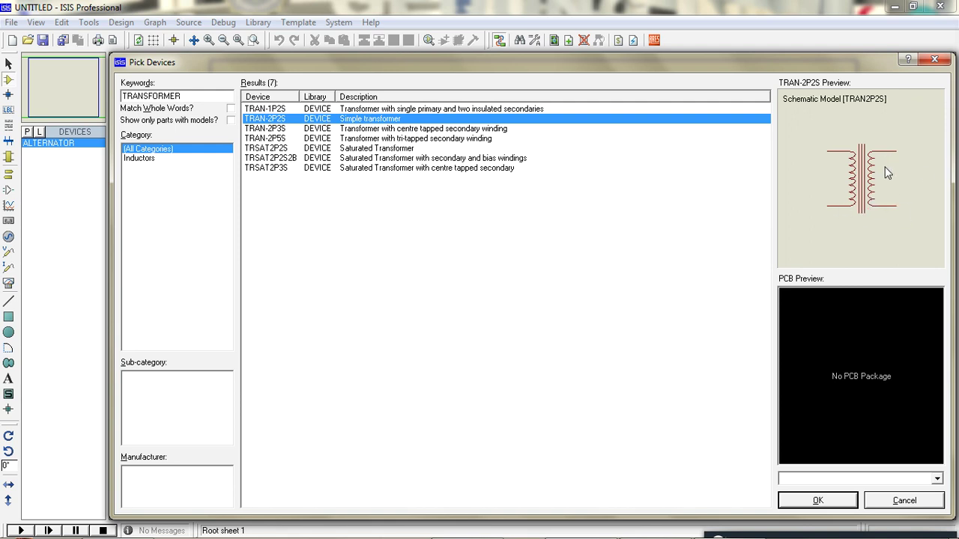
left_click(499, 130)
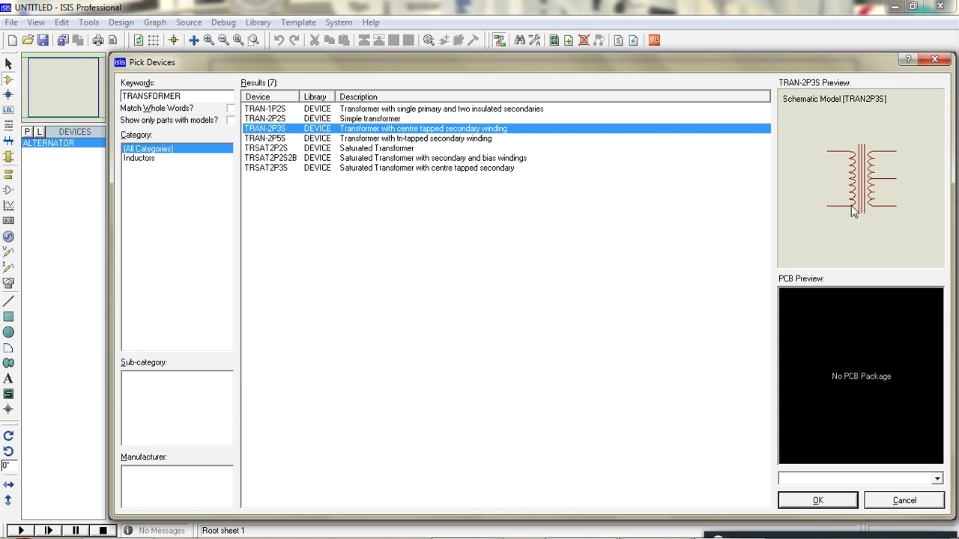
double_click(473, 133)
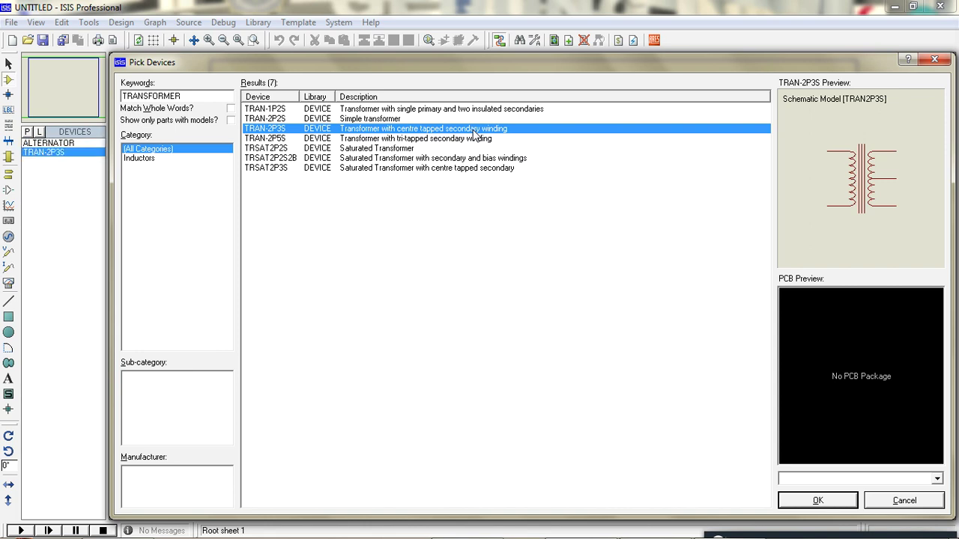
Search the device library for DIODE and preview the generic diode from the DEVICE library.
left_click(230, 95)
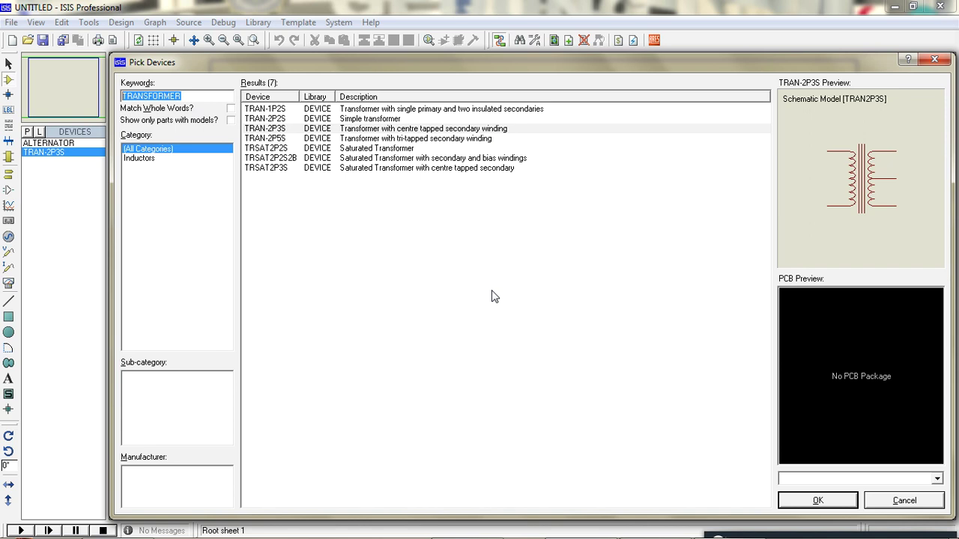
type("DIO")
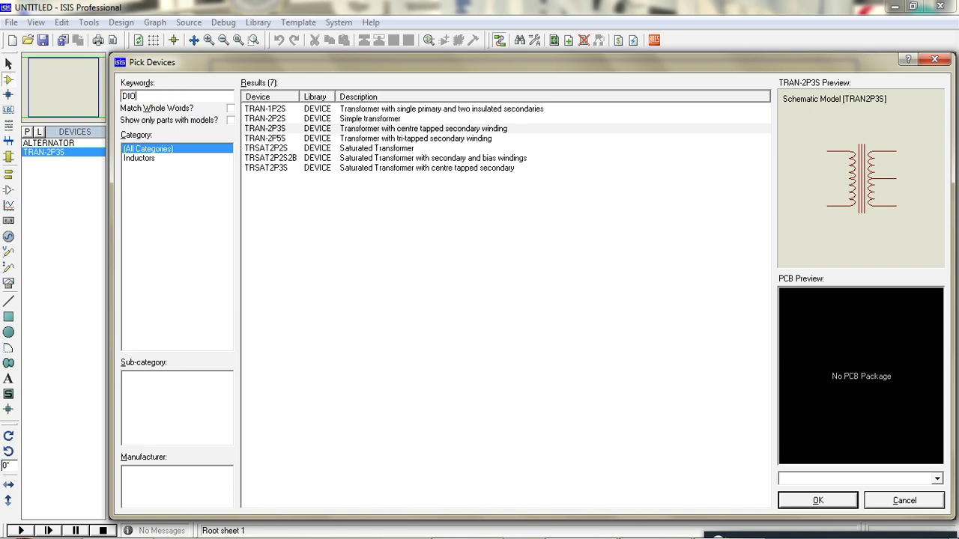
type("DE")
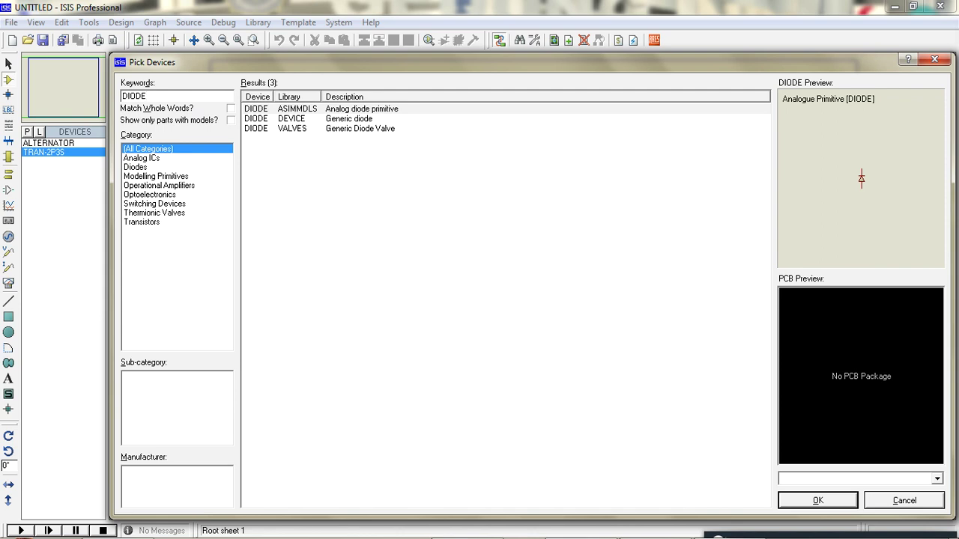
left_click(399, 120)
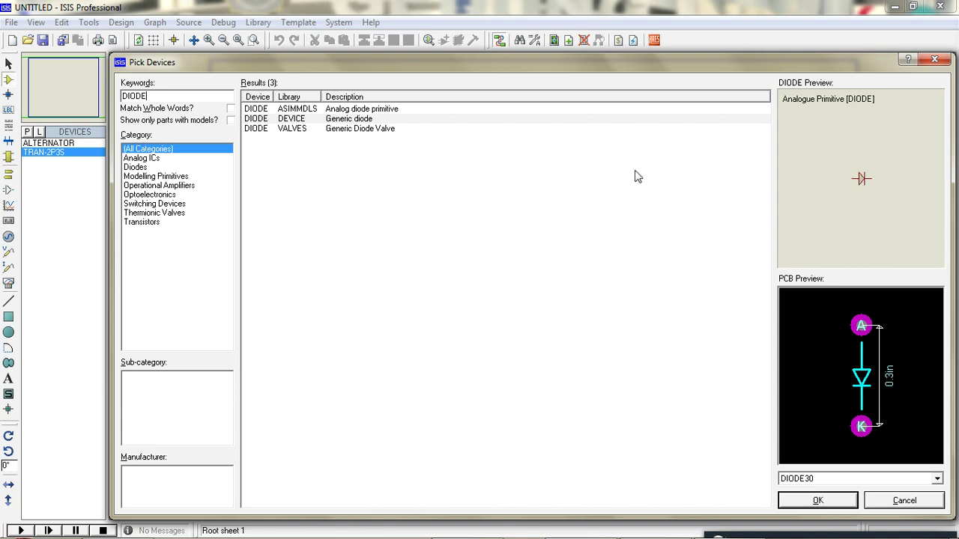
Search the device library for 1N400 and add the 1N4001 diode from the DIODESINC library to the device list.
double_click(172, 94)
type("1N400")
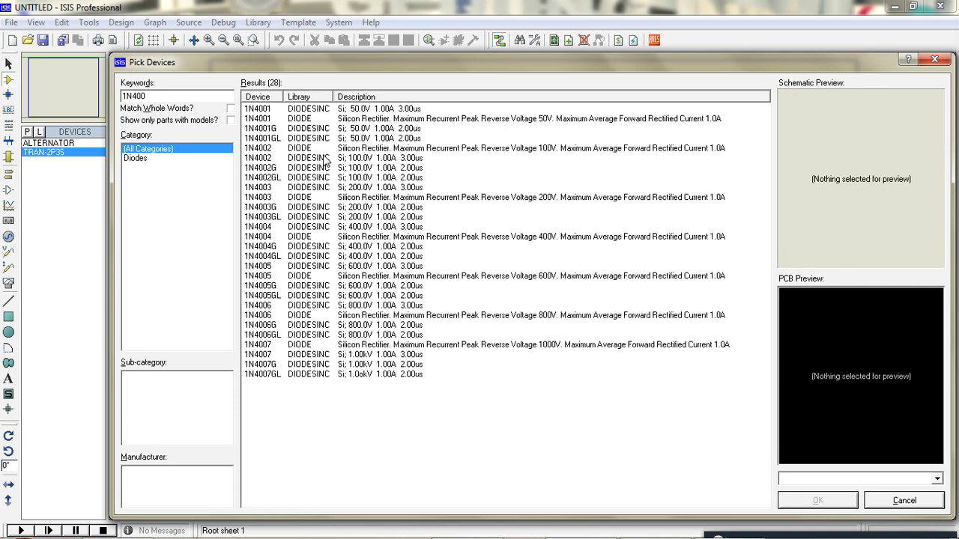
left_click(423, 110)
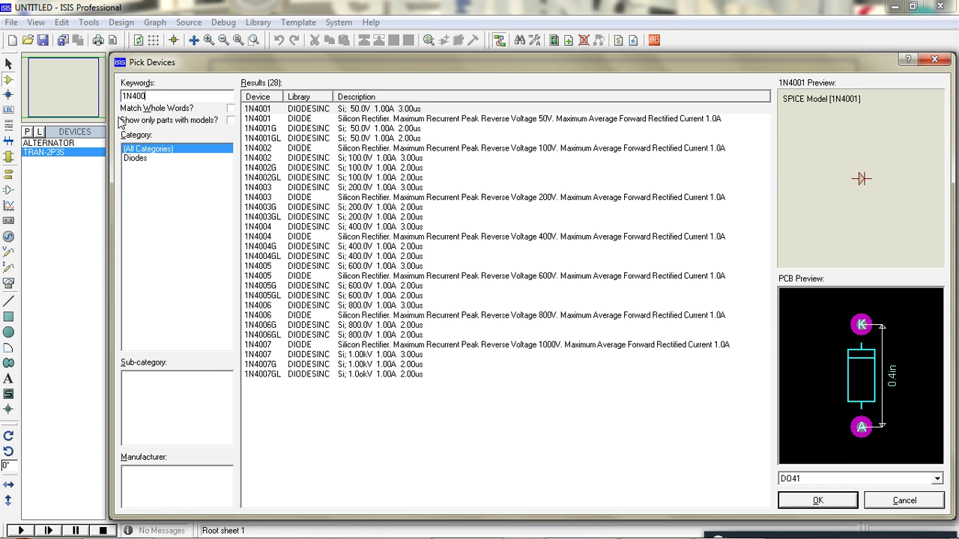
left_click(188, 110)
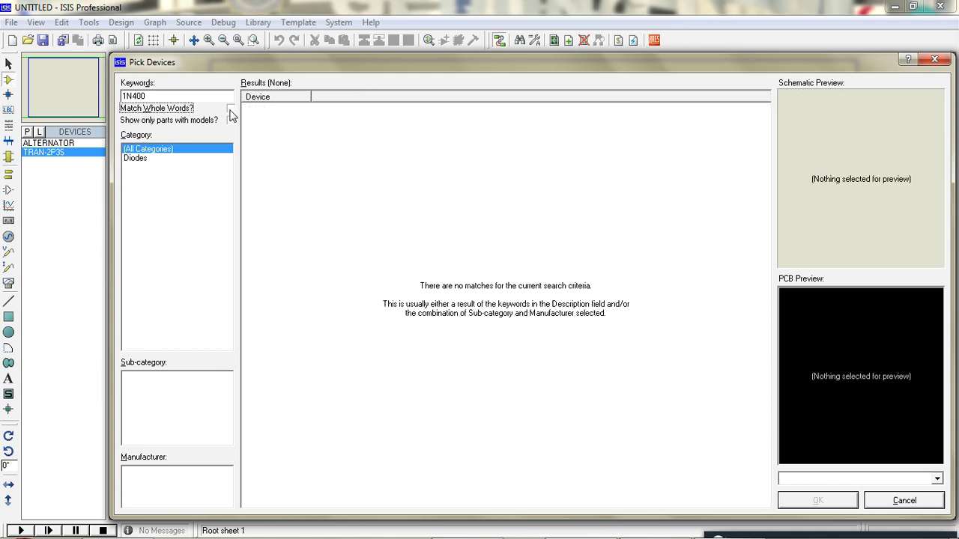
left_click(231, 108)
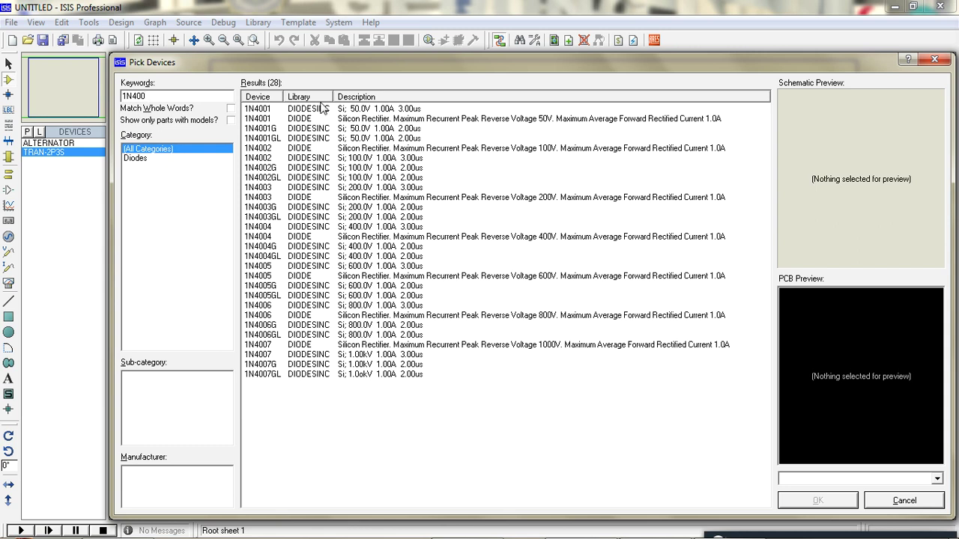
left_click(398, 111)
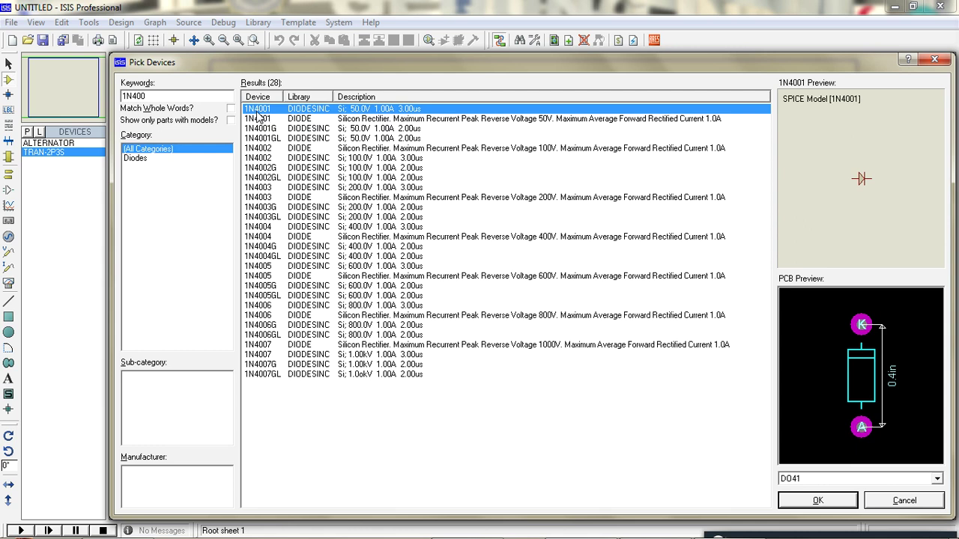
mouse_move(265, 115)
double_click(343, 112)
Search for CAP and add the generic non-electrolytic capacitor to the device list.
double_click(214, 98)
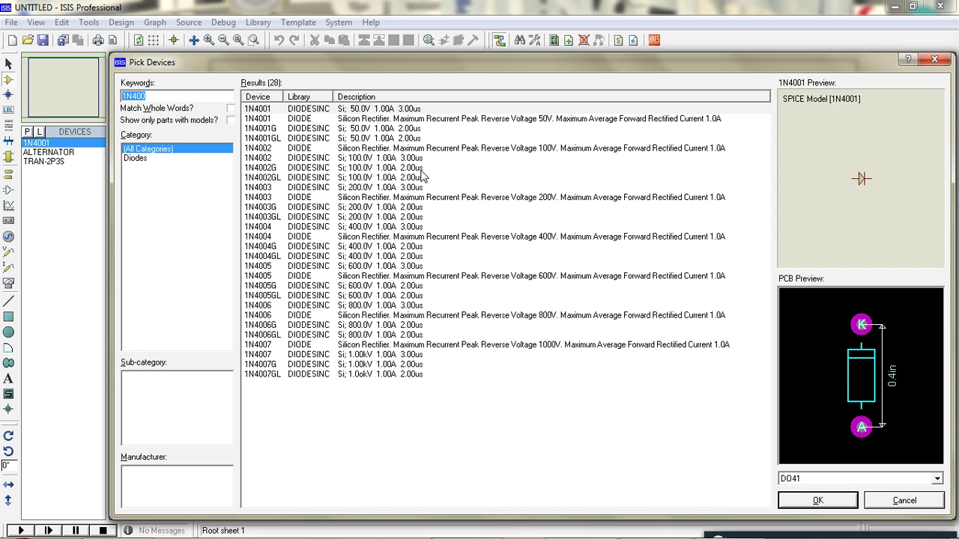
type("CAP")
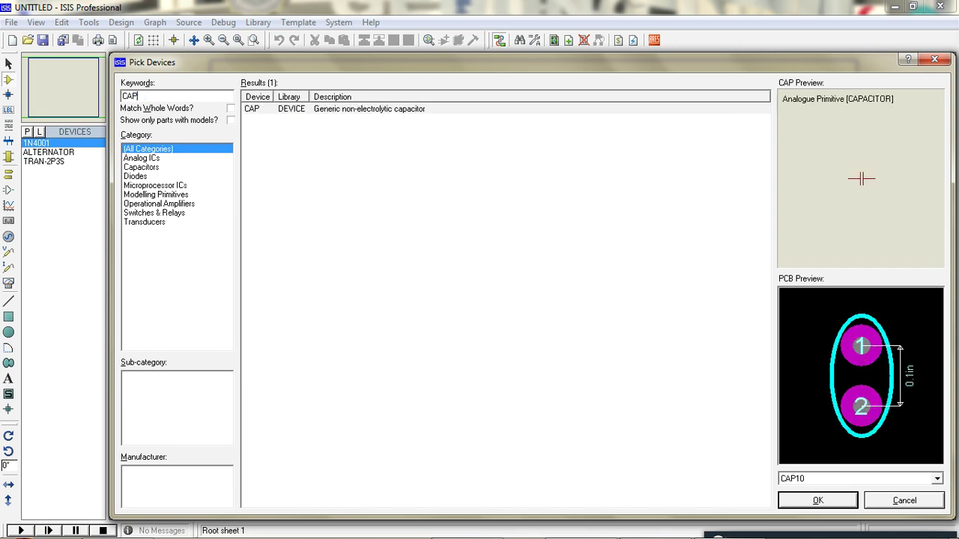
double_click(454, 110)
Search for CAP-POL and add the polarized capacitor to the device list.
left_click(225, 100)
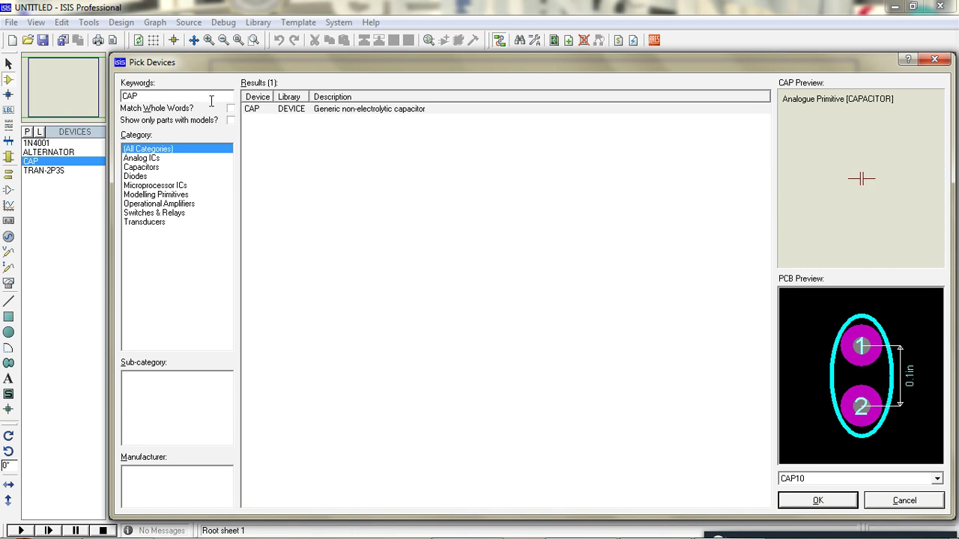
type("-POL")
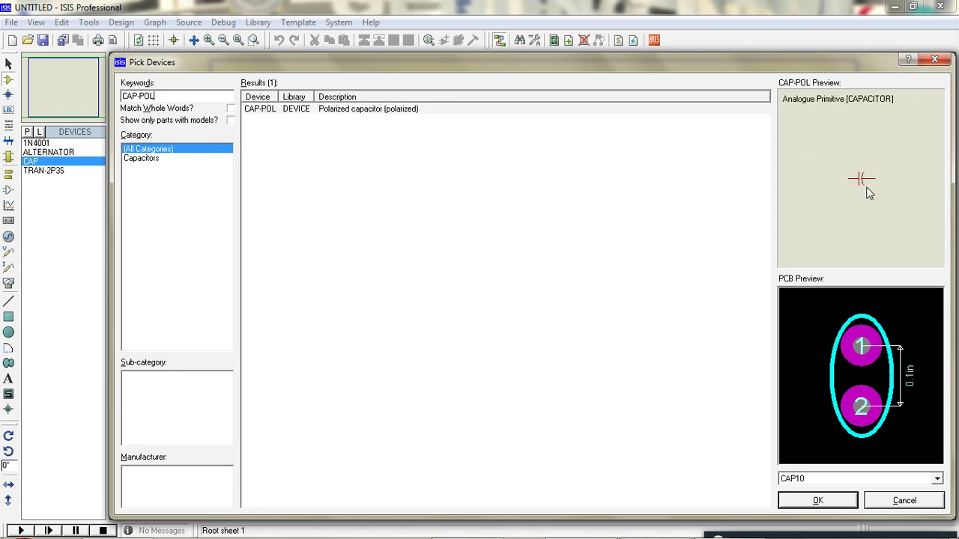
double_click(411, 115)
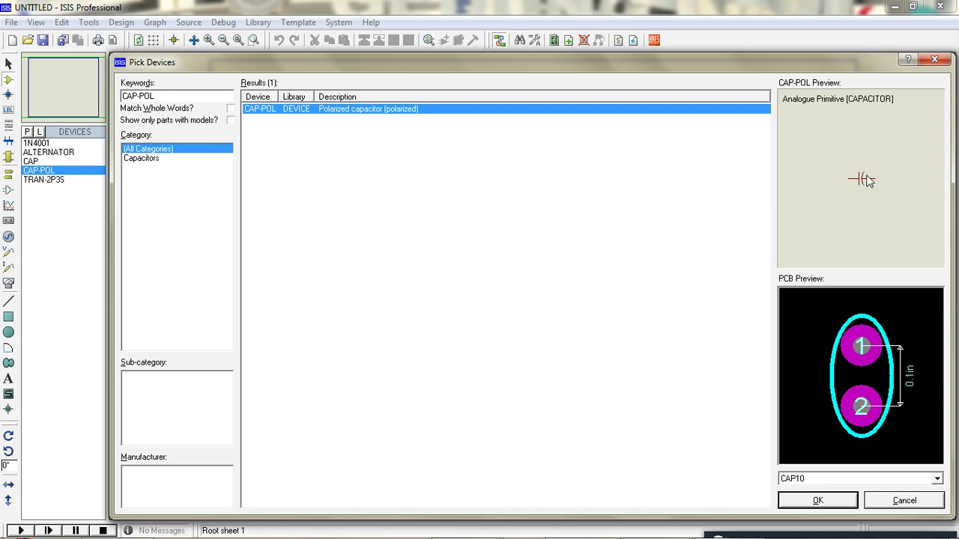
Broaden the keyword to CAP- and add the generic electrolytic capacitor CAP-ELEC to the device list.
left_click(198, 101)
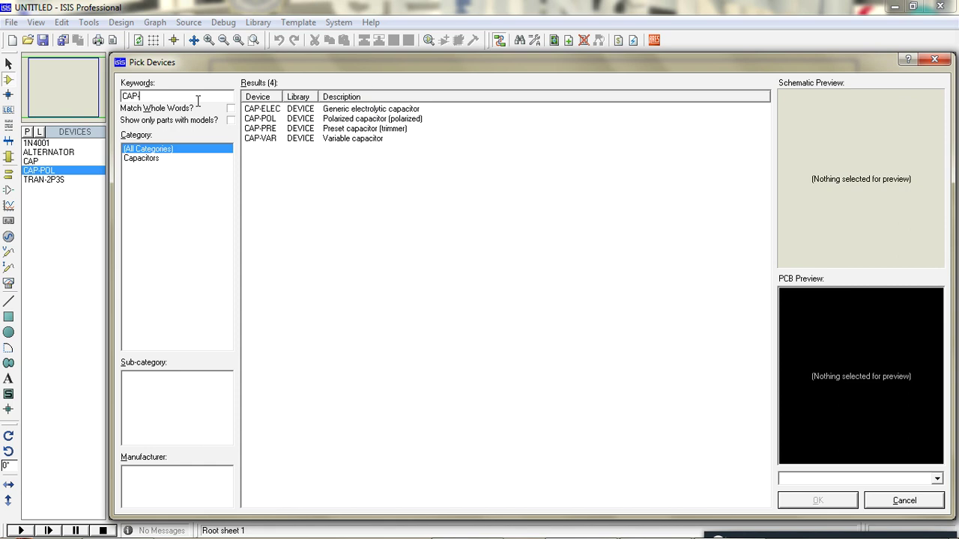
left_click(315, 111)
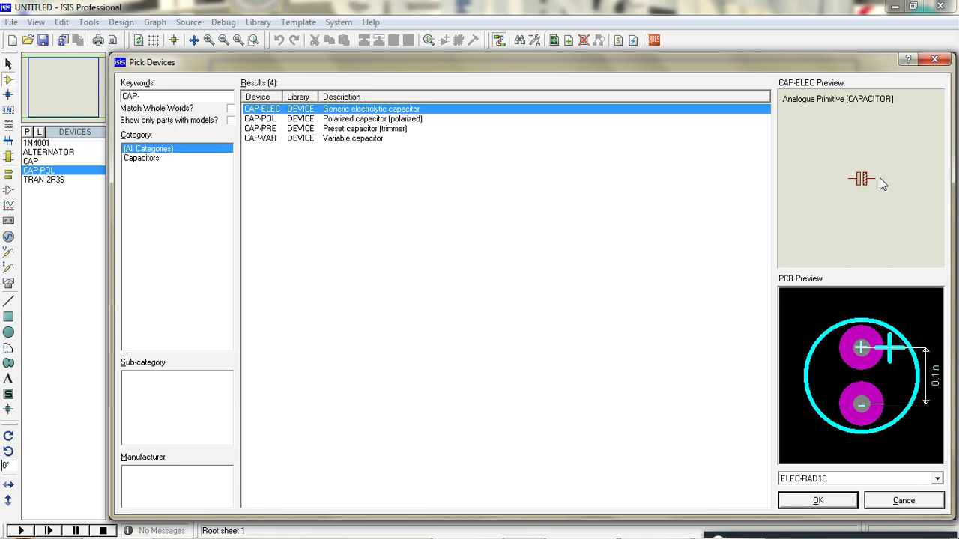
double_click(296, 110)
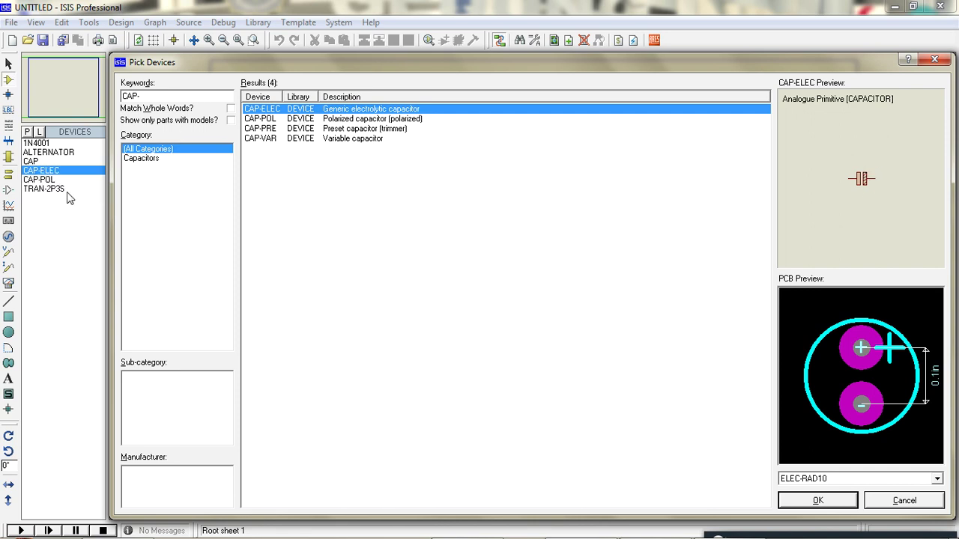
Search the device library for RES and add the generic resistor to the device list.
left_click_drag(171, 96, 119, 95)
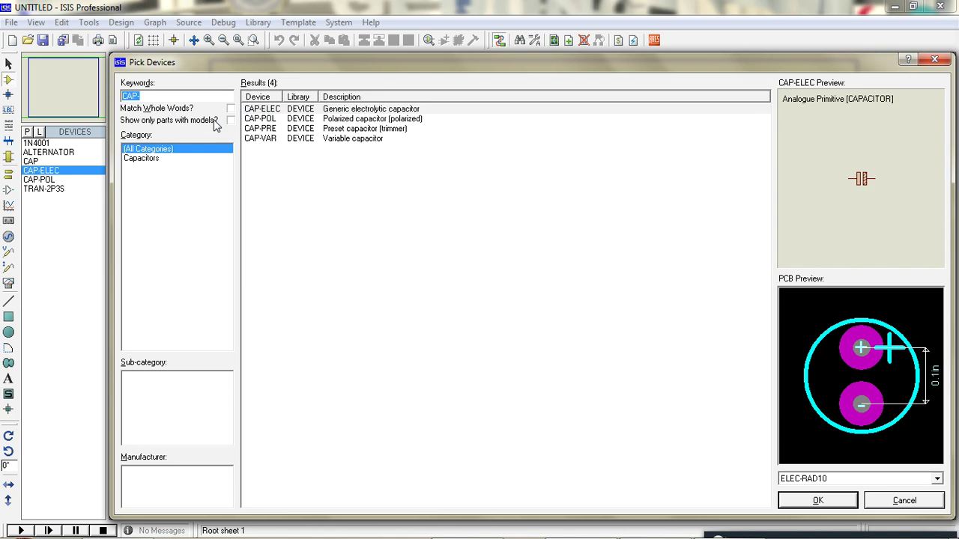
type("RES")
double_click(335, 111)
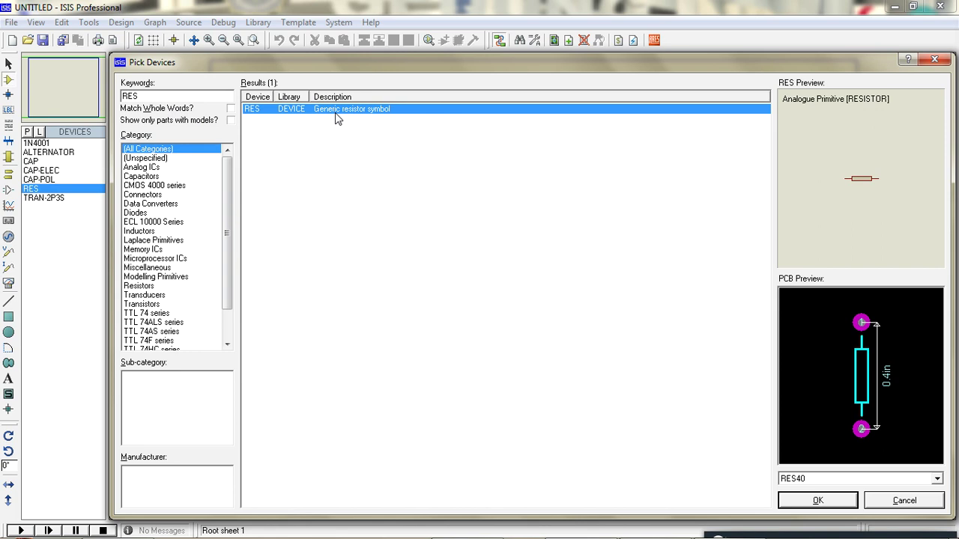
Search for INDUCTOR, add the generic inductor from the DEVICE library to the device list, and finish picking devices.
left_click_drag(196, 93, 100, 96)
key("BackSpace")
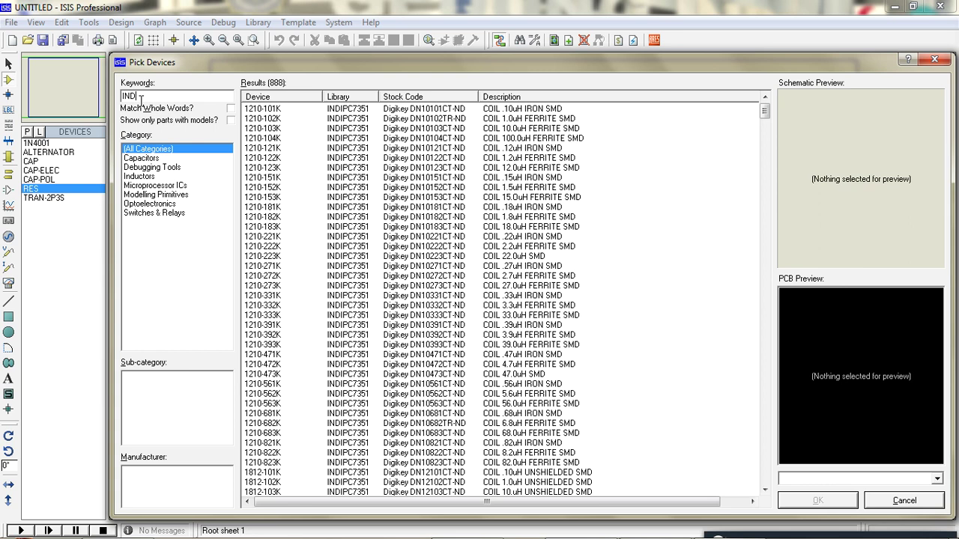
key("BackSpace")
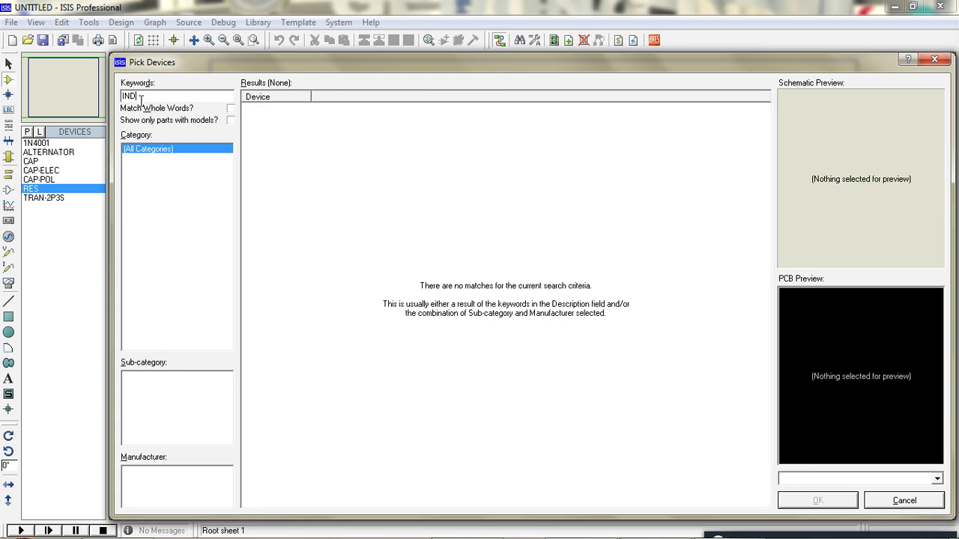
type("U")
type("CTIR")
key("BackSpace")
key("BackSpace")
type("OR")
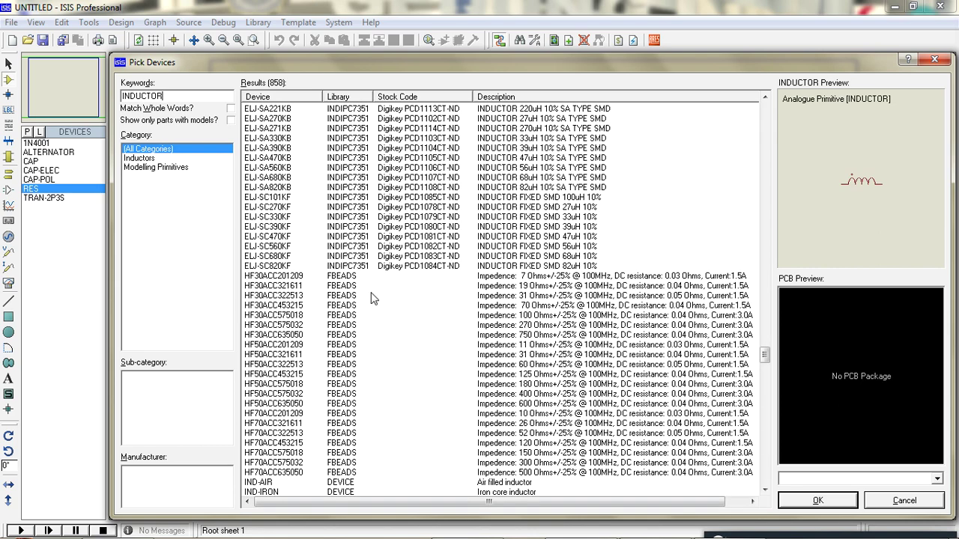
scroll(324, 298, "down", 3)
double_click(328, 427)
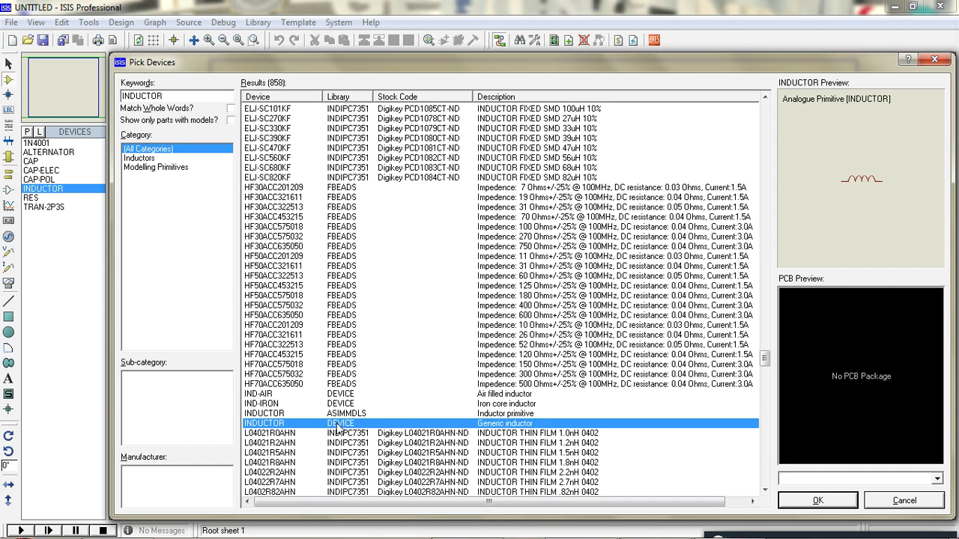
left_click(816, 501)
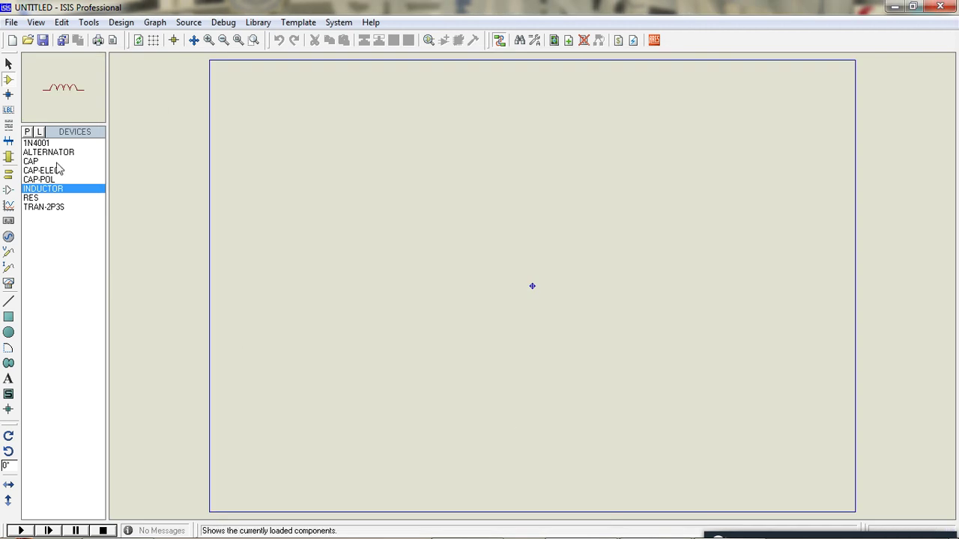
Select the ALTERNATOR device for placement and examine the half-wave filter C reference schematic, 1.JPG, in Windows Photo Viewer.
left_click(57, 162)
left_click(57, 153)
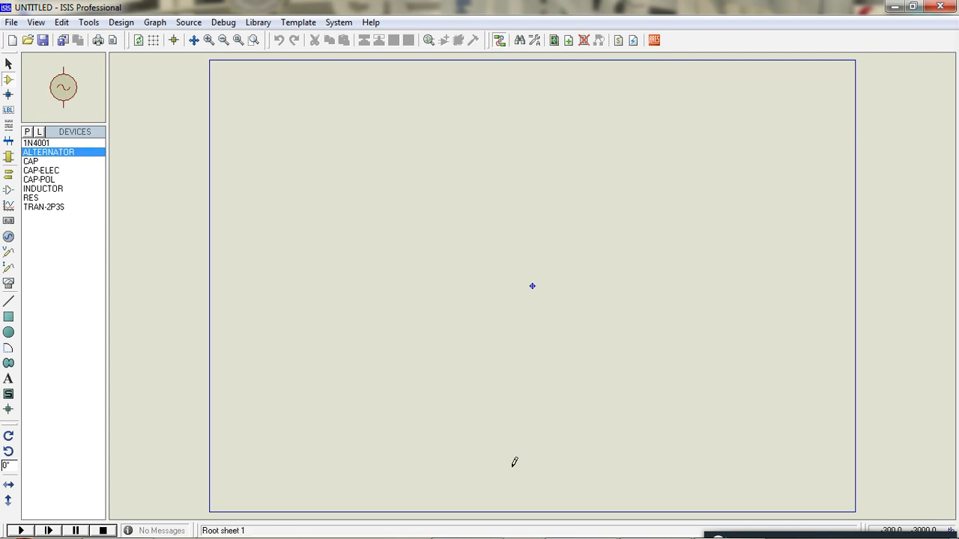
mouse_move(663, 536)
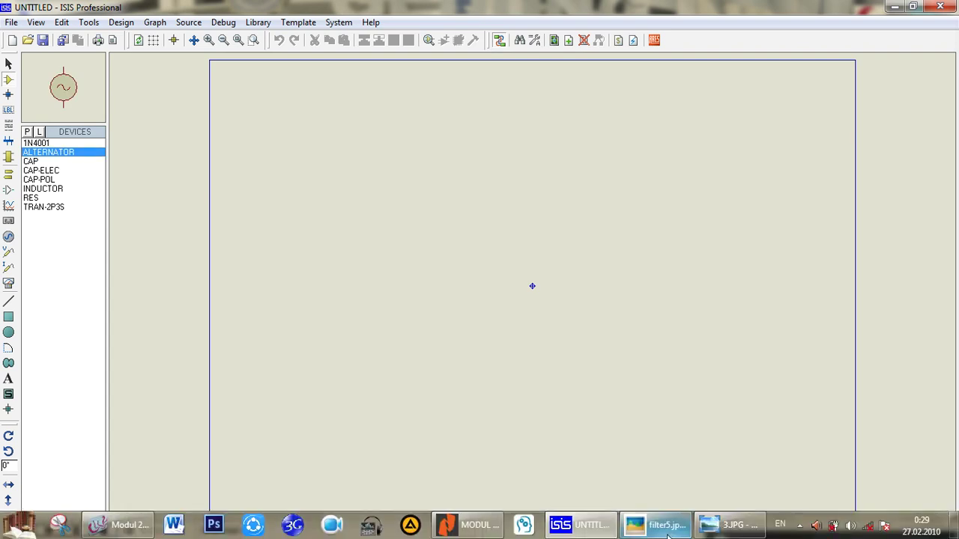
left_click(711, 528)
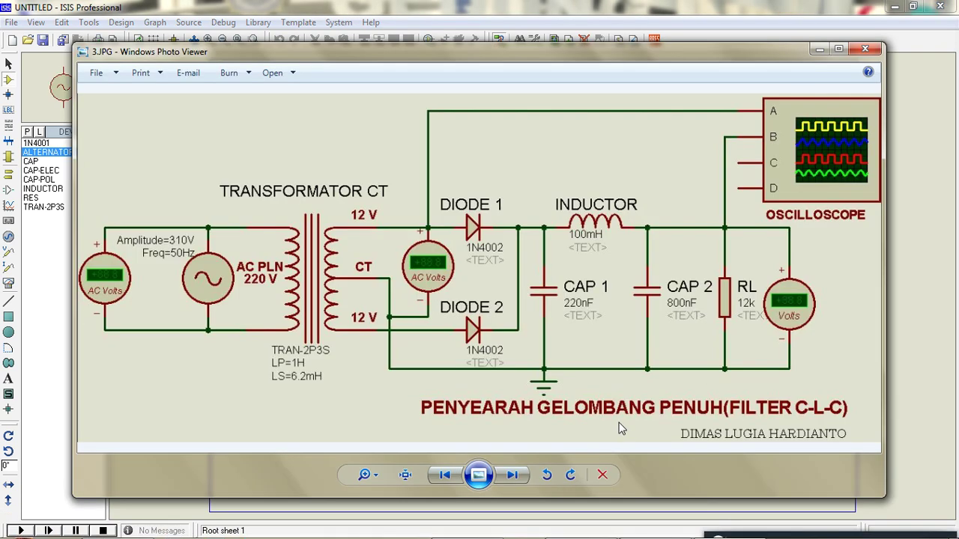
scroll(620, 426, "up", 1)
scroll(620, 427, "down", 1)
scroll(620, 426, "up", 1)
scroll(620, 426, "up", 1)
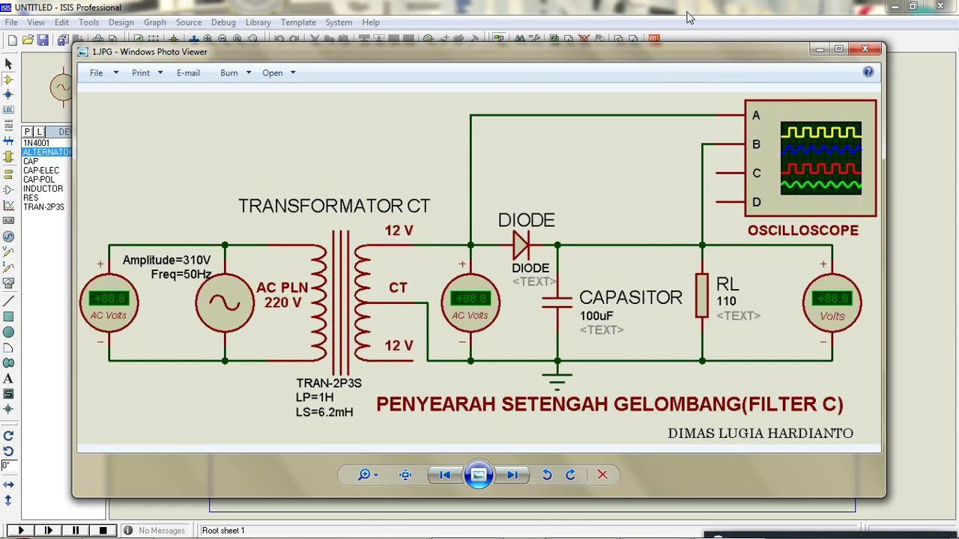
left_click(646, 7)
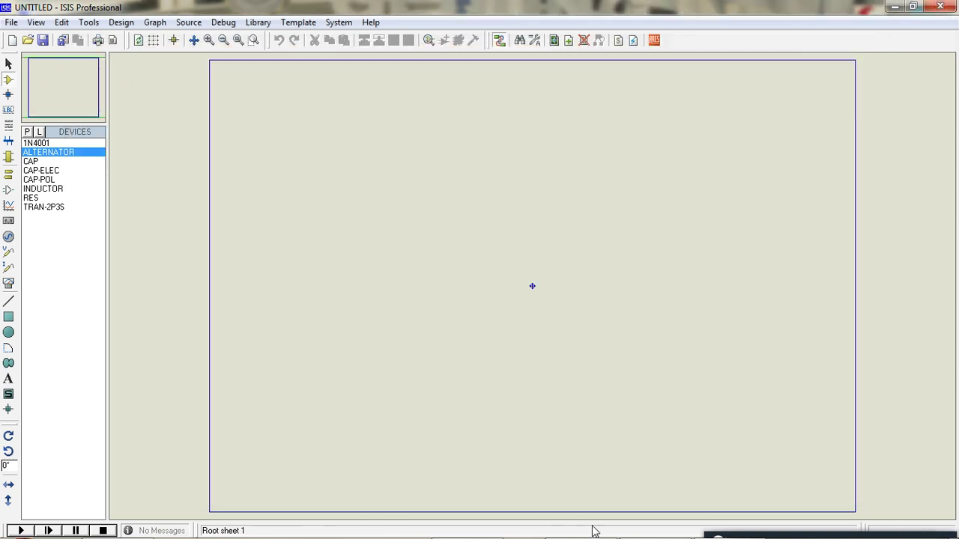
mouse_move(645, 528)
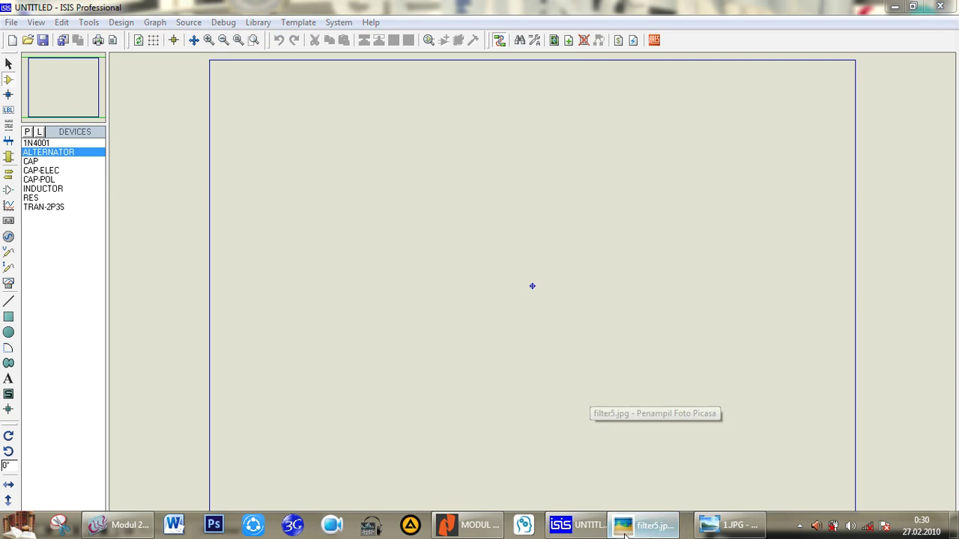
left_click(730, 525)
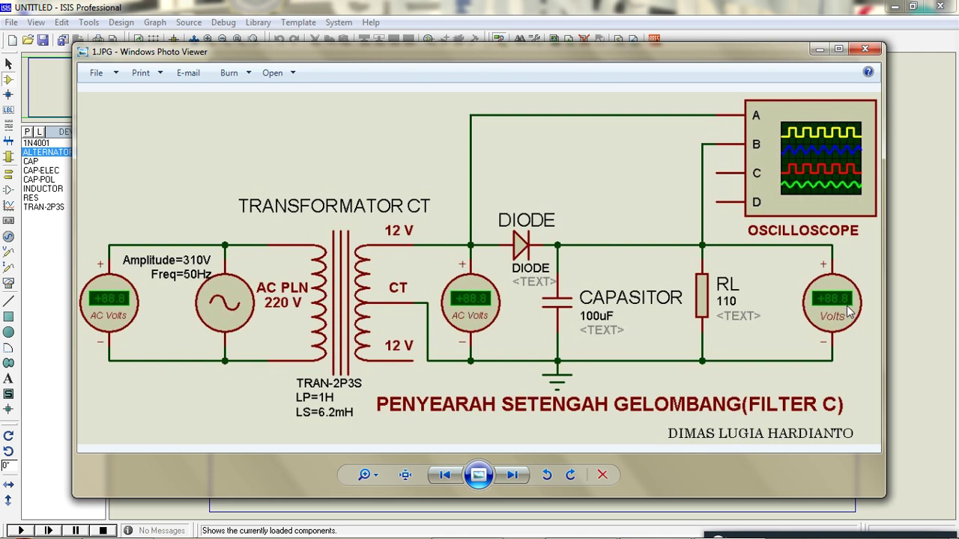
left_click(818, 49)
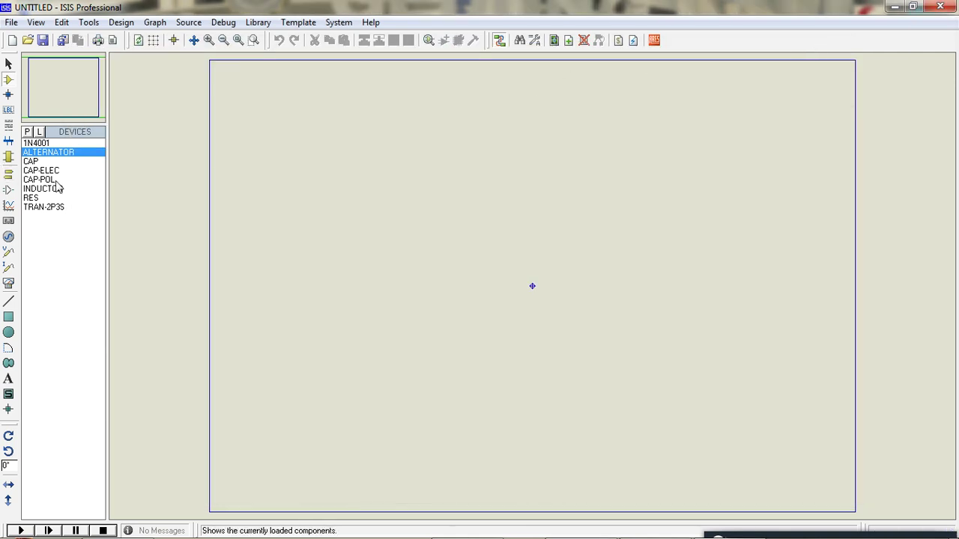
Place the alternator in the left part of the schematic sheet.
left_click(342, 175)
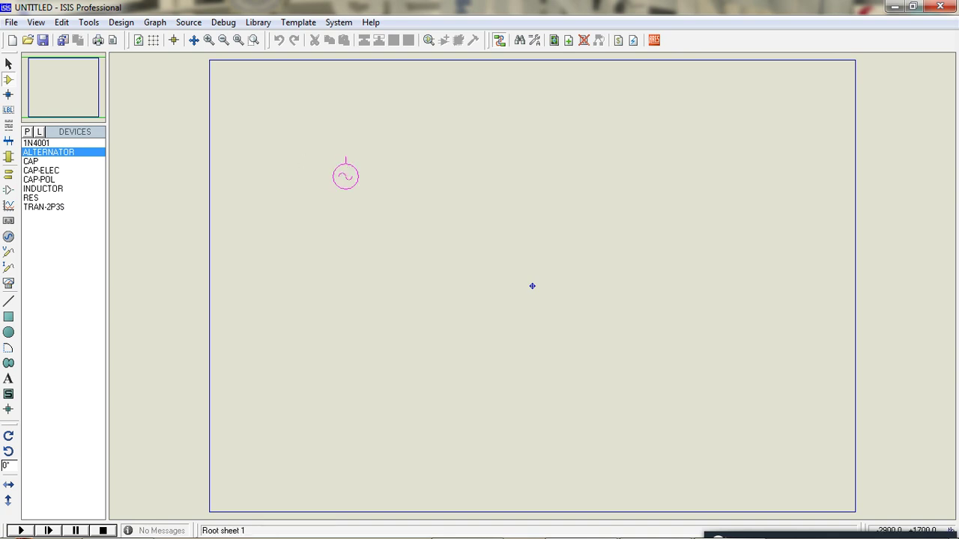
left_click(338, 255)
scroll(337, 254, "up", 1)
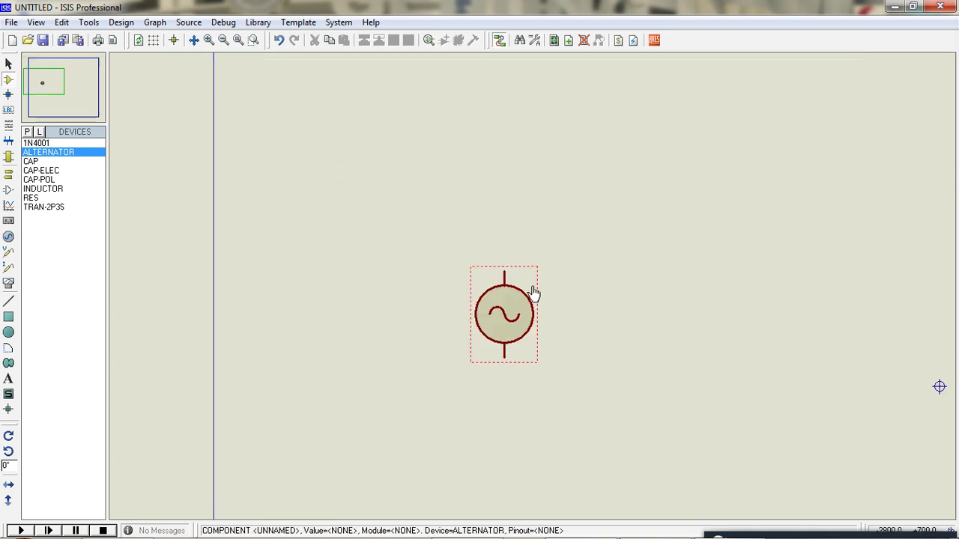
scroll(539, 294, "down", 1)
scroll(569, 285, "up", 1)
scroll(631, 330, "down", 1)
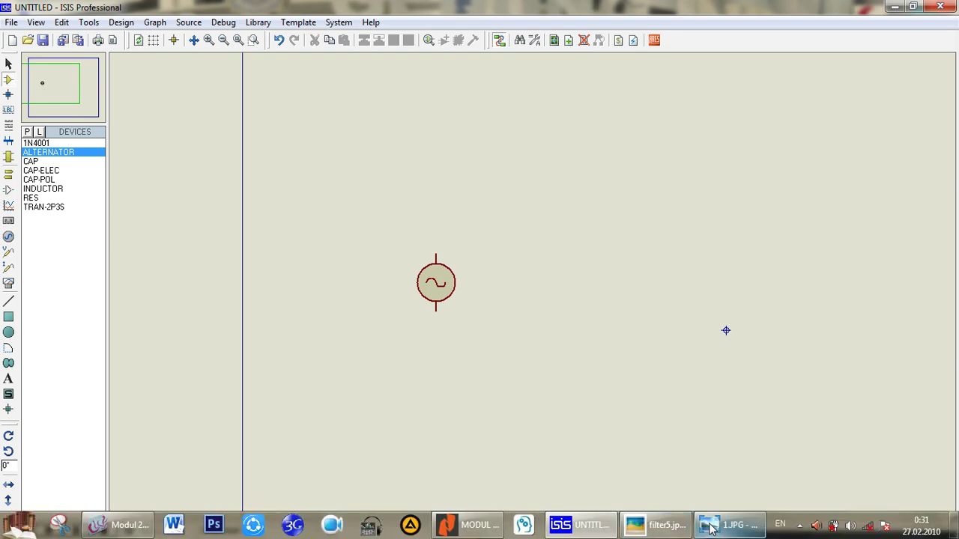
Check the AC source settings in reference schematic 1.JPG, and set the alternator's amplitude to 311 V and frequency to 50 Hz.
left_click(706, 529)
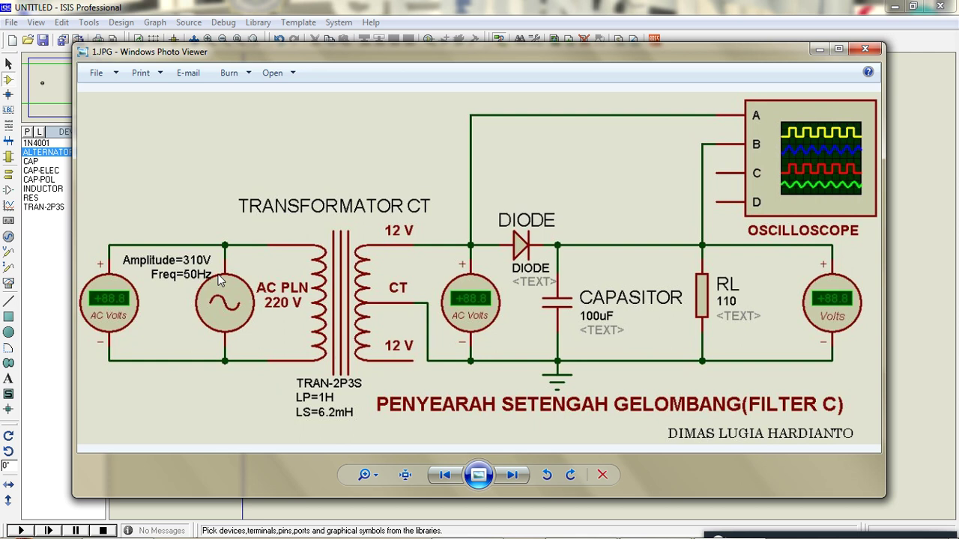
key("alt+Tab")
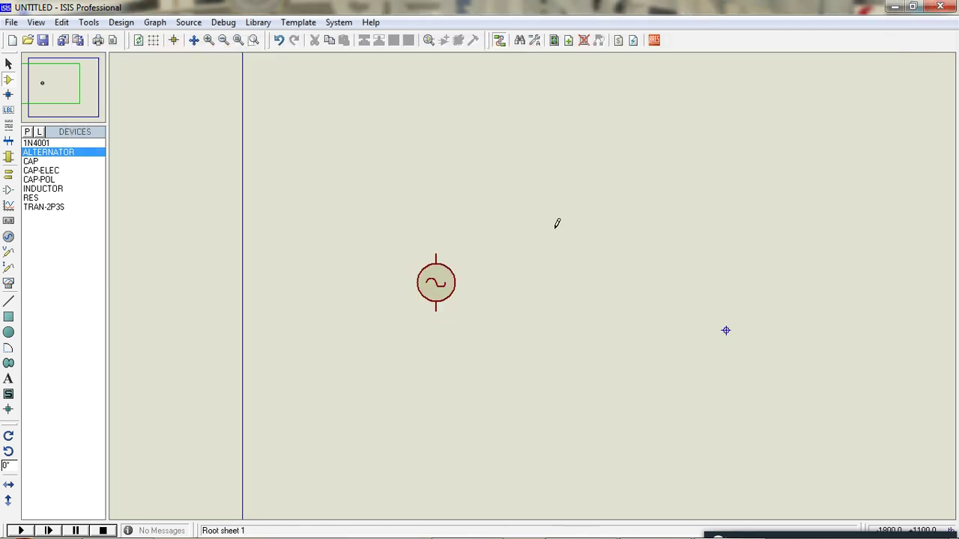
scroll(689, 260, "up", 1)
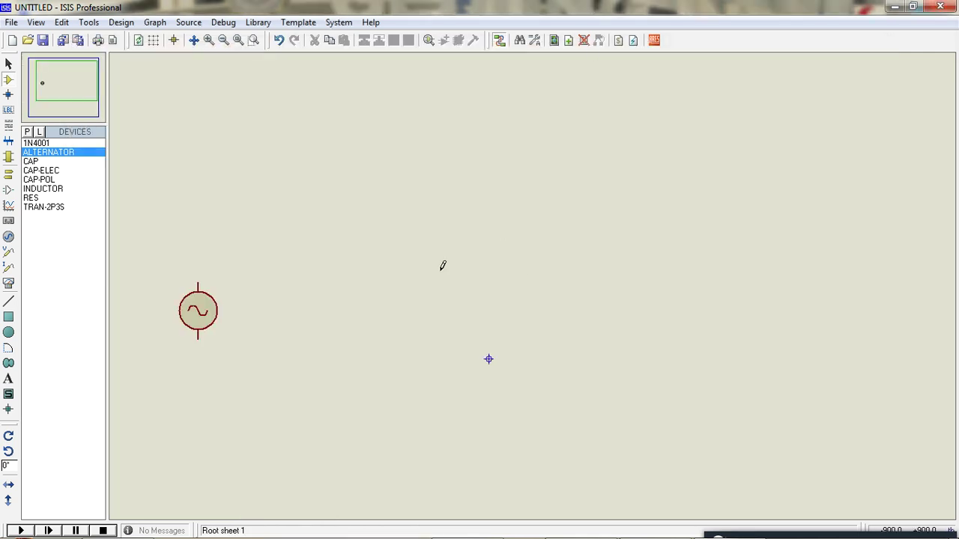
double_click(205, 322)
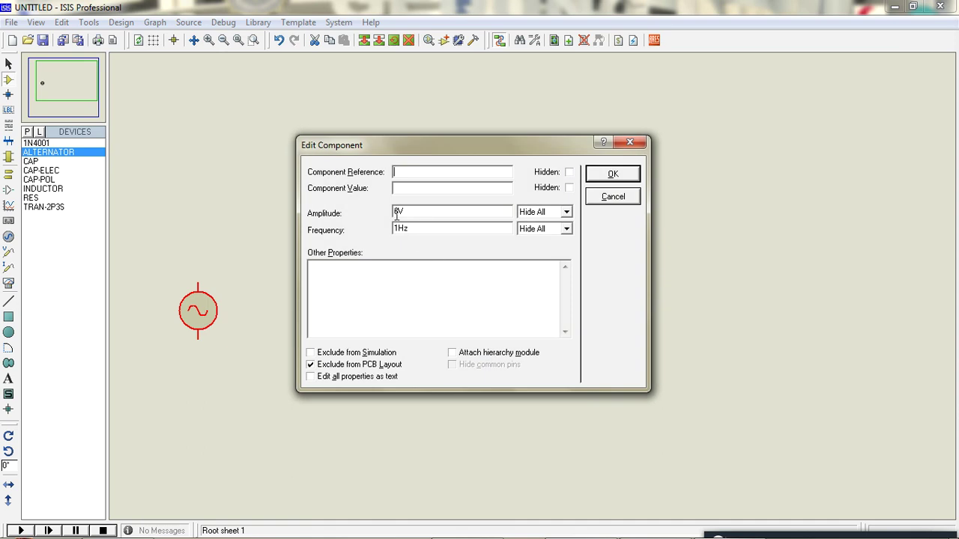
left_click_drag(397, 212, 369, 211)
type("311")
left_click(398, 229)
type("50")
key("Return")
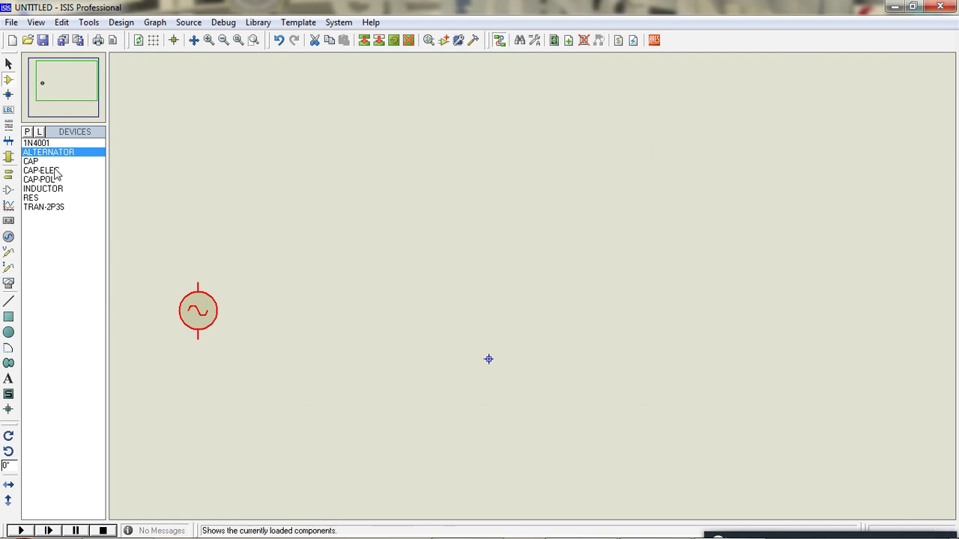
Place the TRAN-2P3S transformer to the right of the alternator, level with it.
left_click(60, 209)
left_click(353, 310)
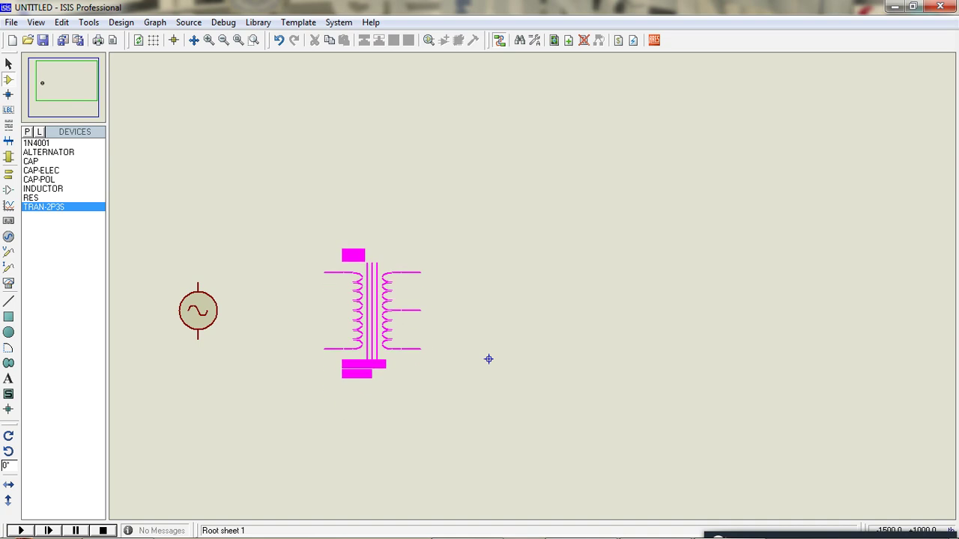
left_click(362, 310)
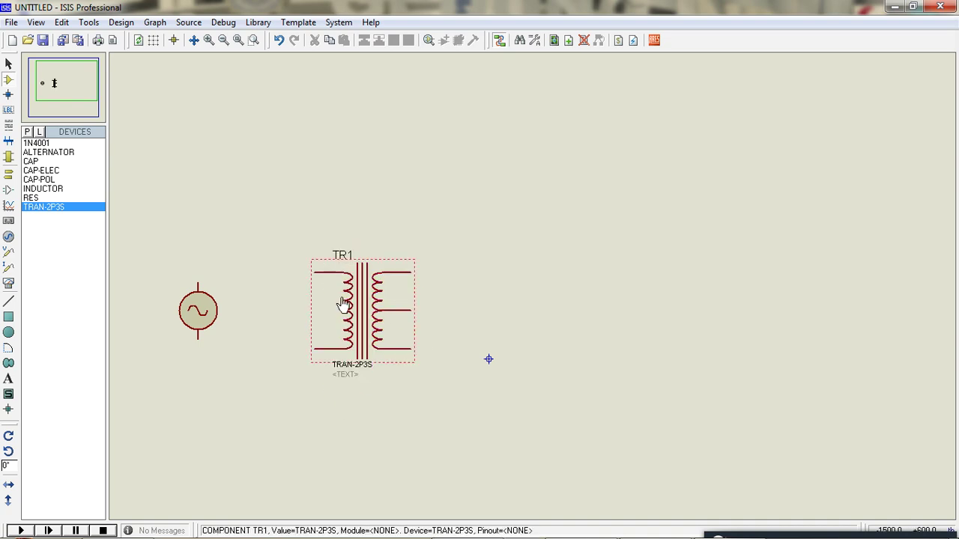
scroll(363, 310, "up", 1)
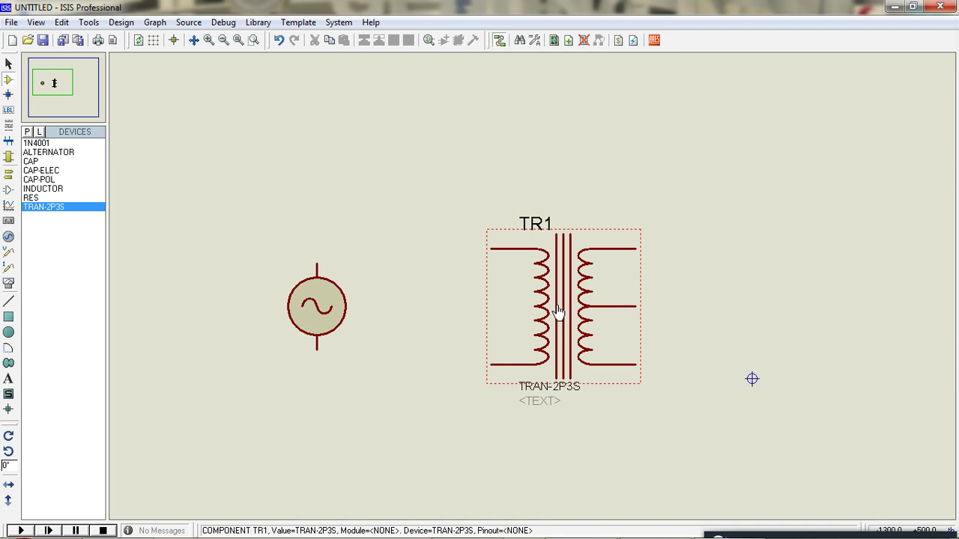
Check the transformer label in reference schematic 1.JPG and set the placed transformer's component reference to TRANSFORMATOR CT.
mouse_move(704, 532)
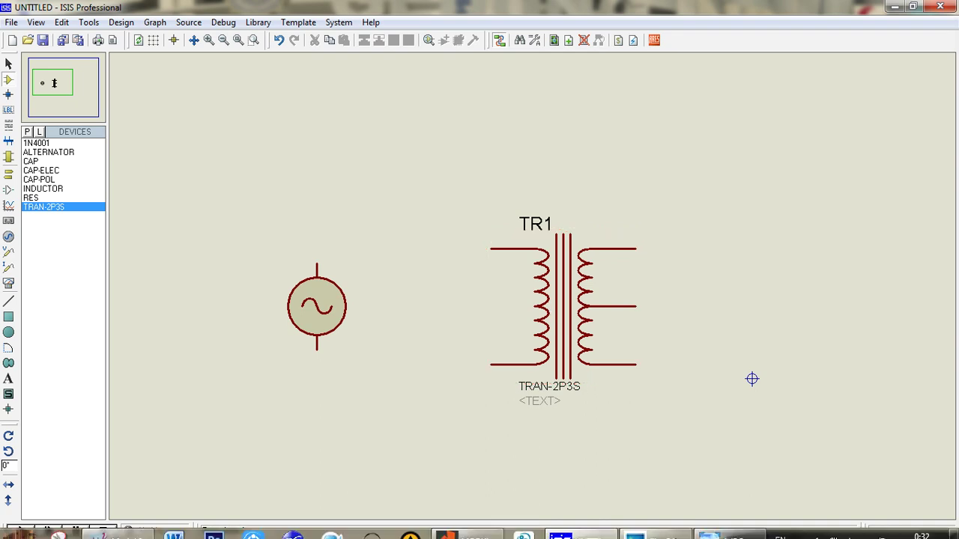
left_click(704, 528)
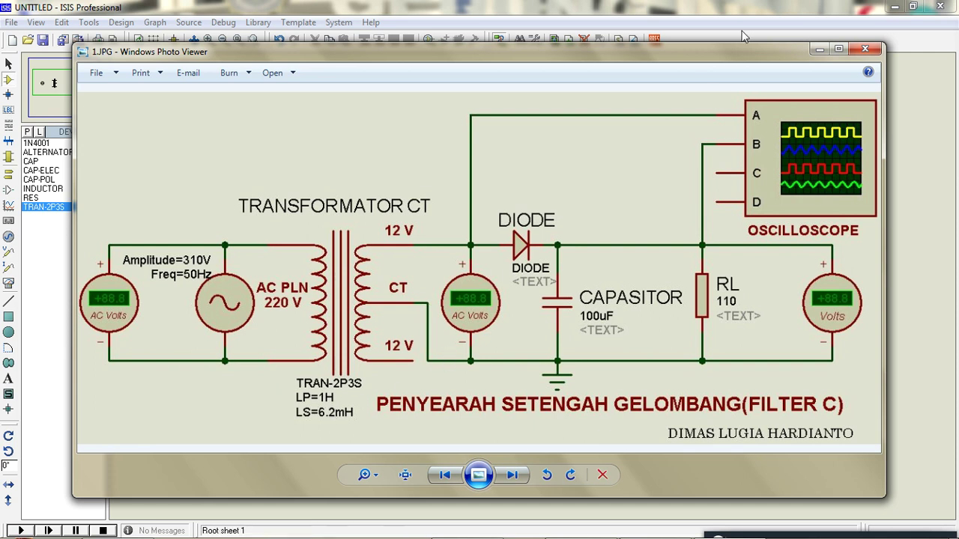
left_click(695, 6)
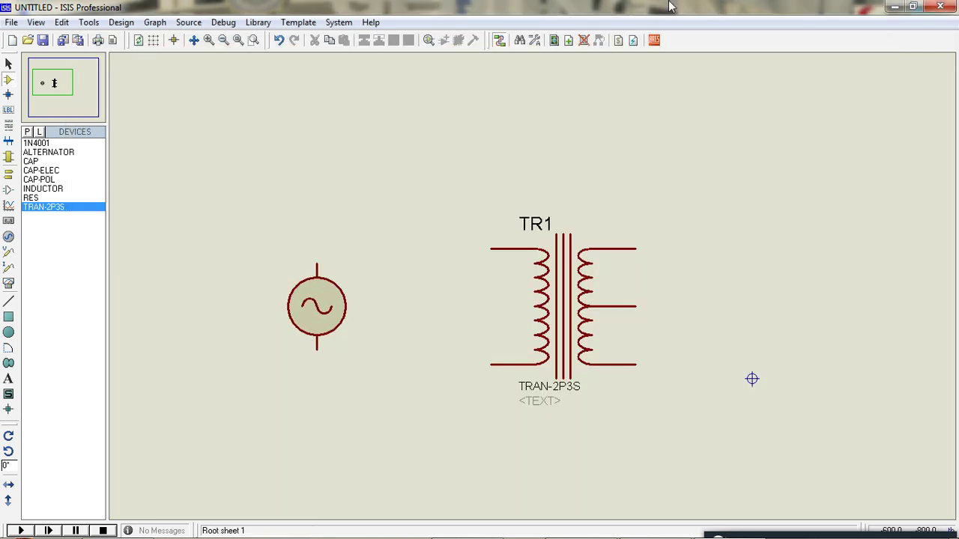
left_click(579, 303)
left_click(573, 304)
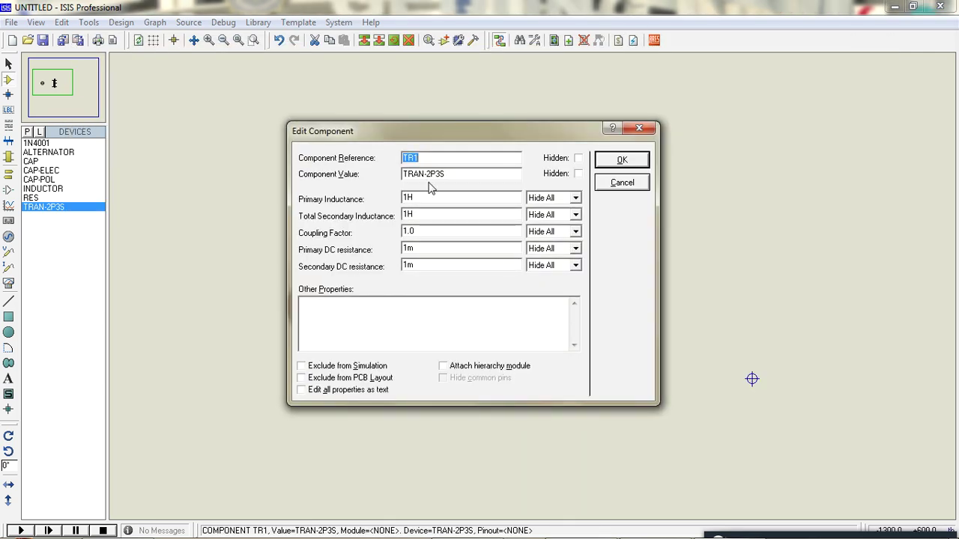
type("TOR")
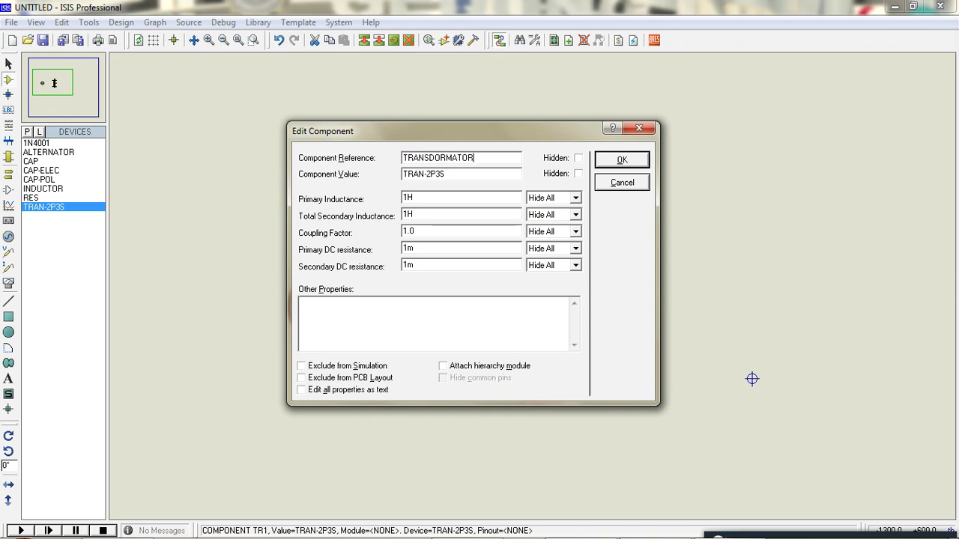
key("BackSpace")
type("F")
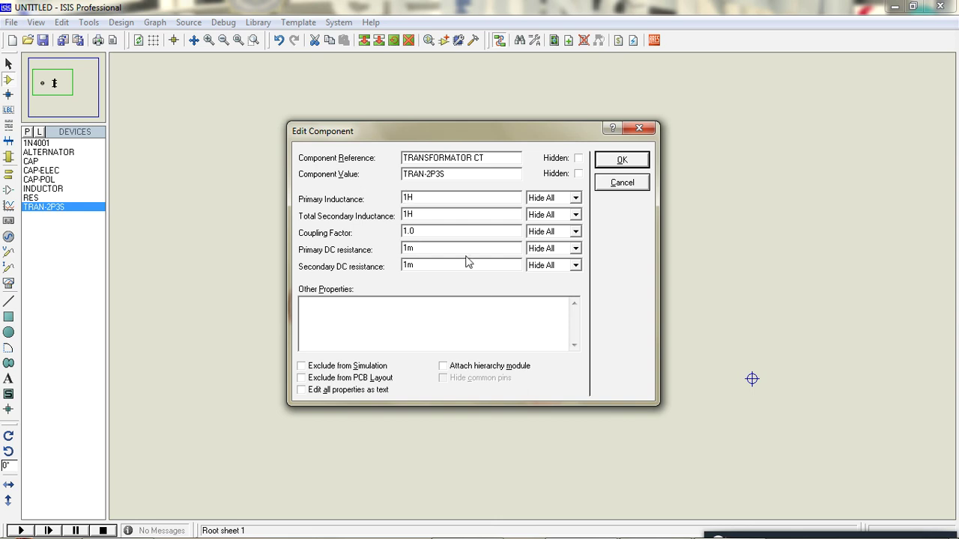
Look up the transformer's inductances in 1.JPG, set its secondary inductance to 6.2 mH and apply the component changes.
left_click(701, 530)
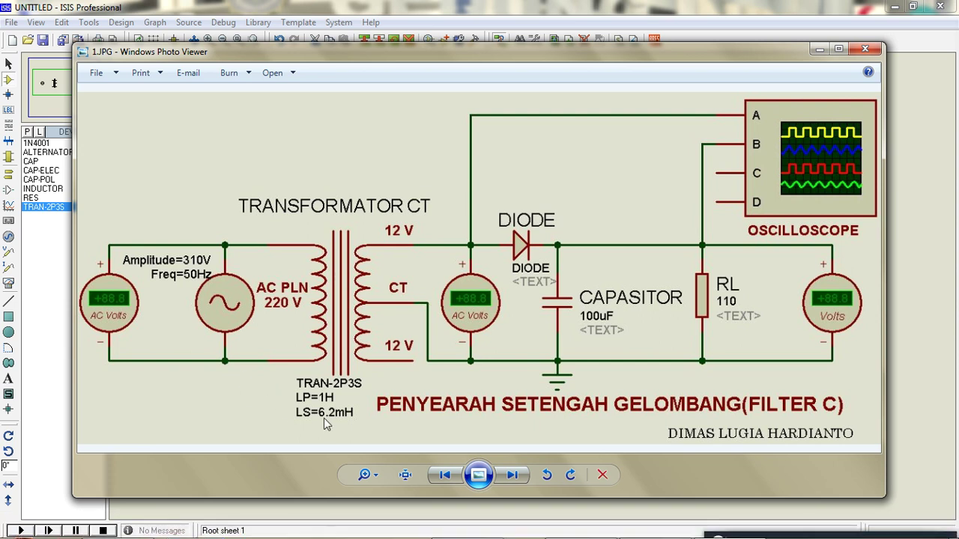
left_click(506, 5)
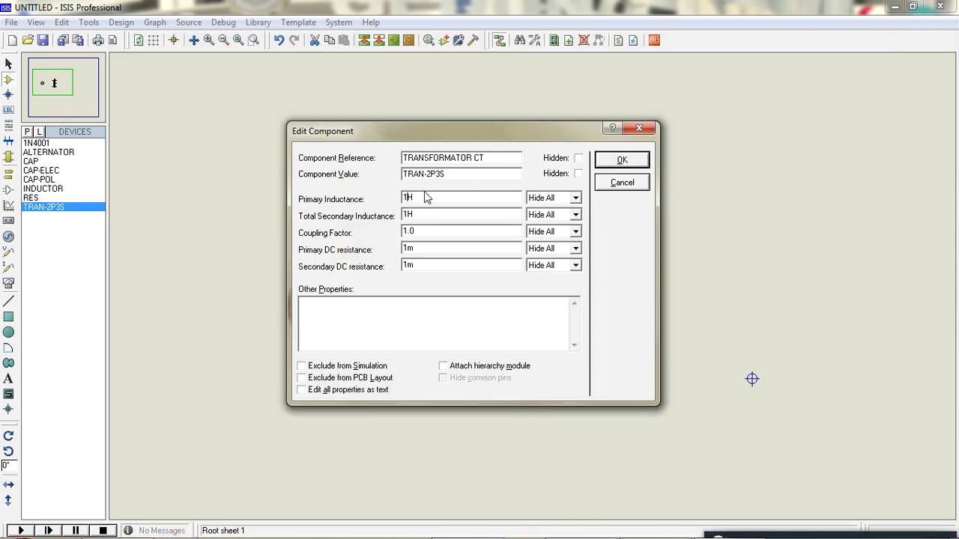
left_click_drag(414, 197, 401, 197)
left_click_drag(407, 265, 398, 268)
type("6.")
type("H")
left_click(621, 160)
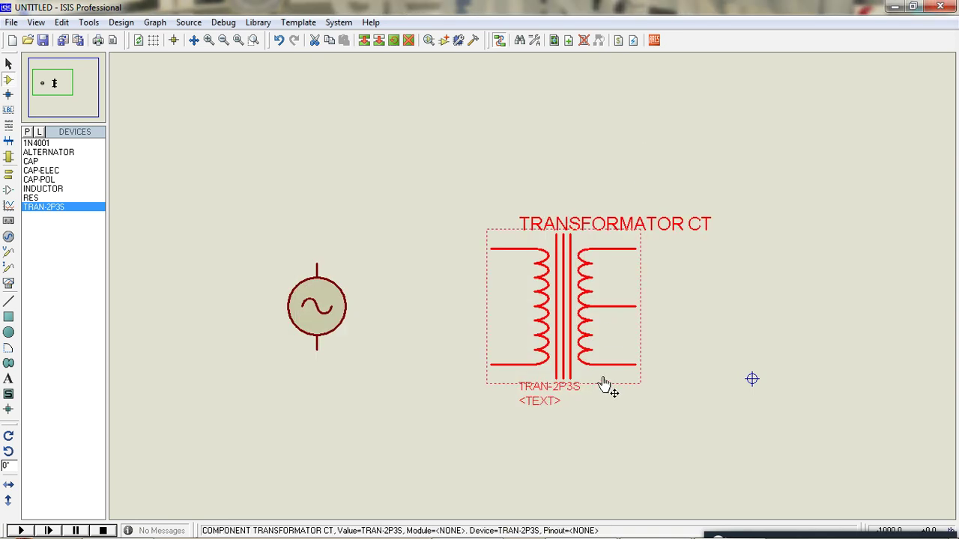
Wire both alternator terminals to the transformer's primary terminals and move the alternator closer to the transformer.
left_click(310, 197)
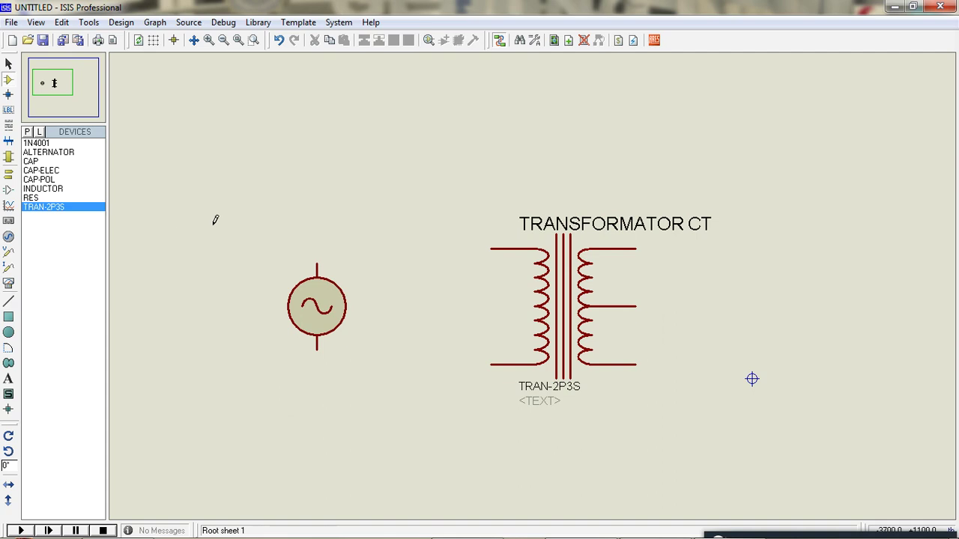
left_click(317, 265)
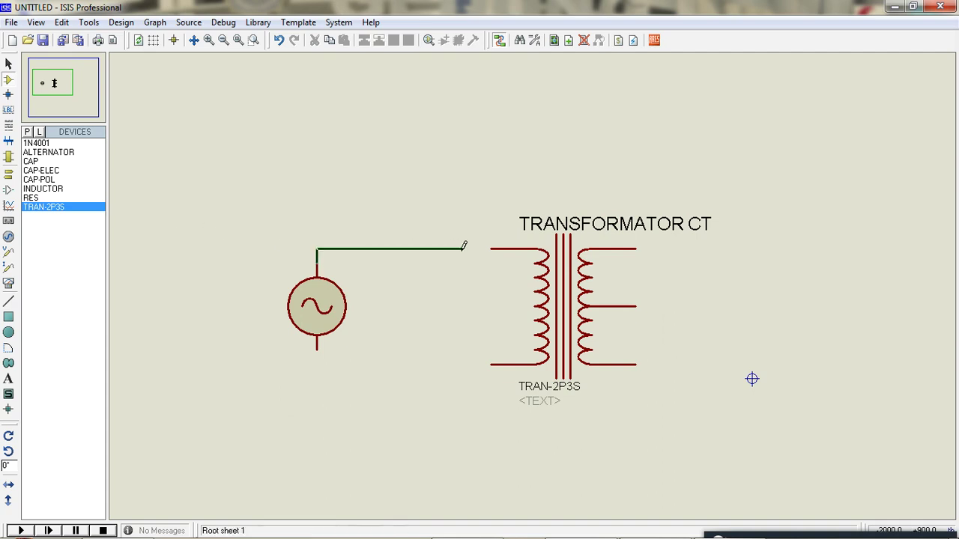
left_click(488, 248)
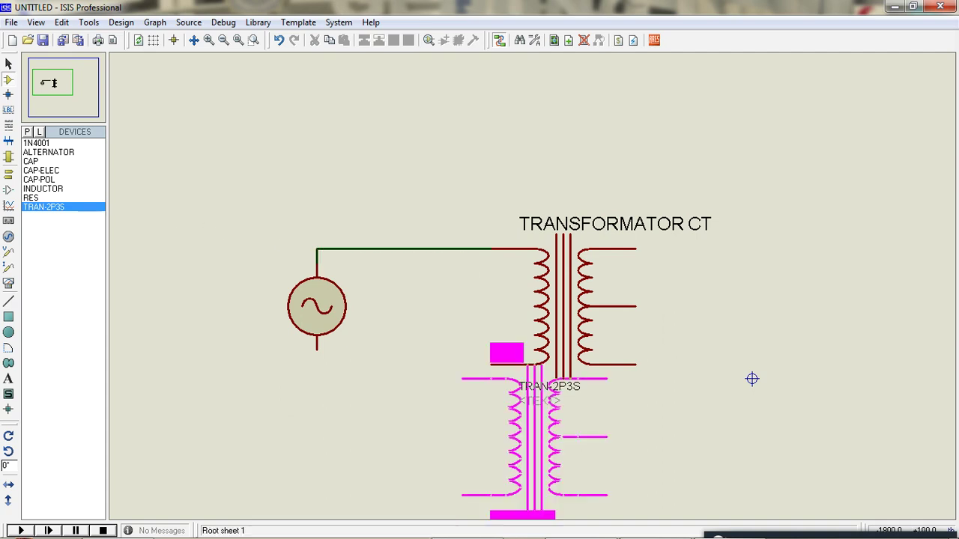
left_click(492, 364)
left_click(316, 349)
left_click_drag(331, 336, 390, 336)
left_click_drag(352, 304, 410, 304)
left_click(359, 304)
Place an AC voltmeter to the left of the alternator and wire it across the alternator's terminals.
left_click(8, 283)
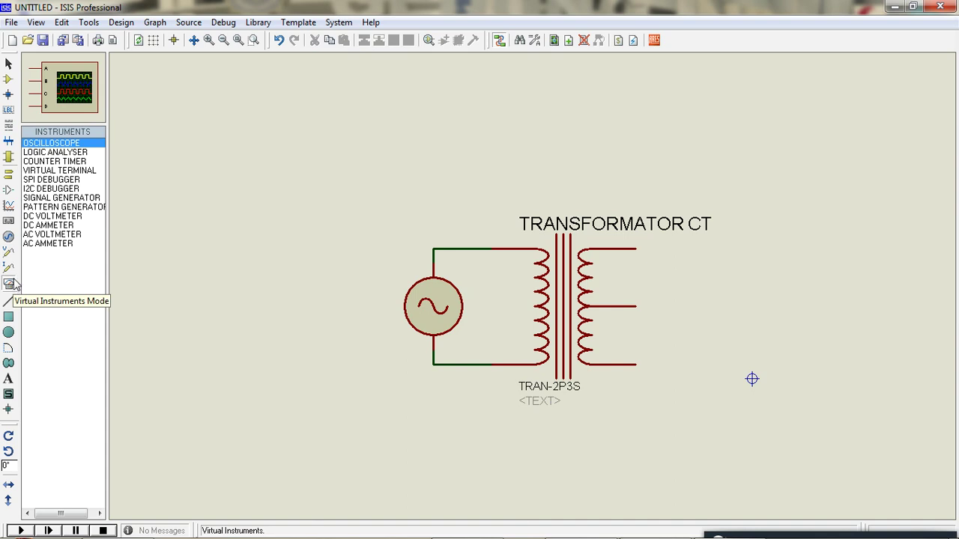
left_click(50, 248)
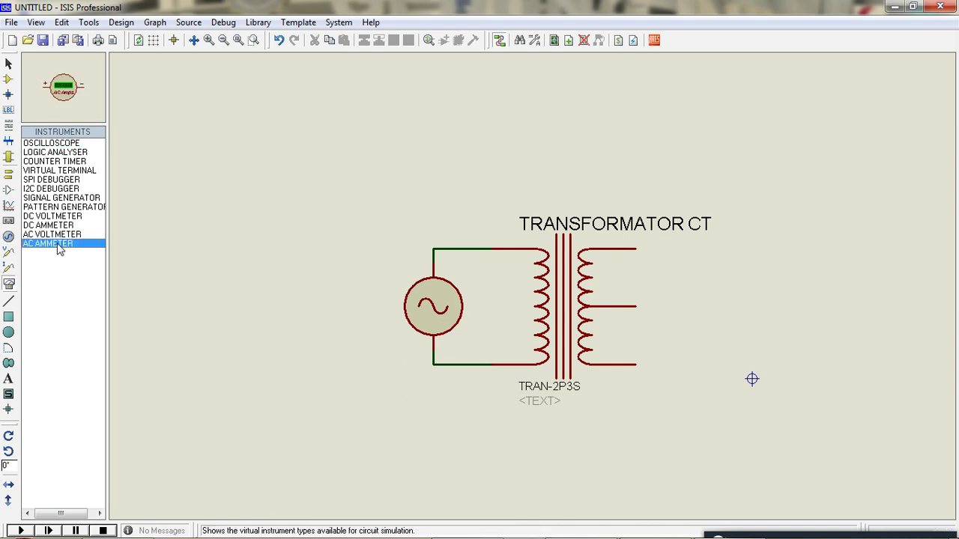
left_click(58, 236)
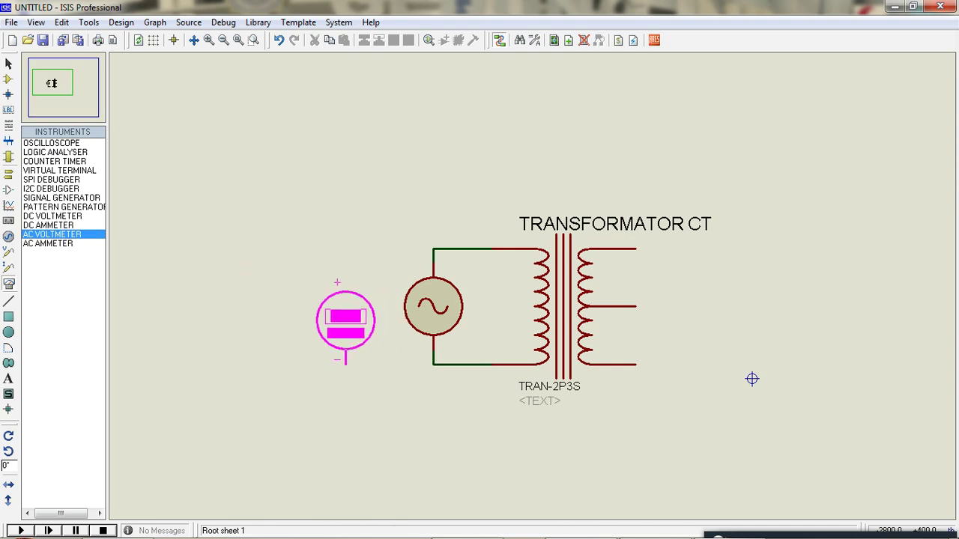
left_click(331, 305)
left_click(331, 249)
left_click(433, 249)
left_click(331, 347)
left_click(433, 364)
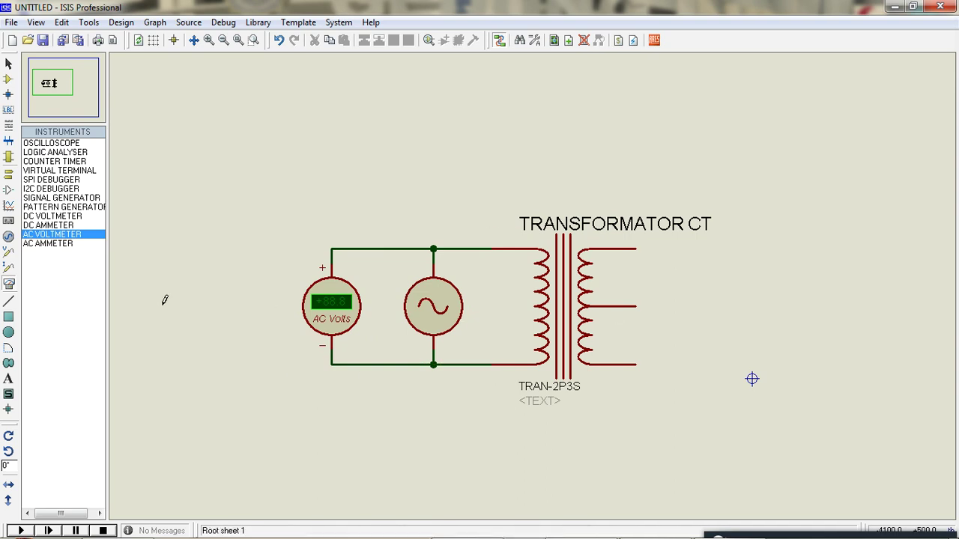
Place a second AC voltmeter to the right of the transformer and shift the TRANSFORMATOR CT label left.
left_click(739, 294)
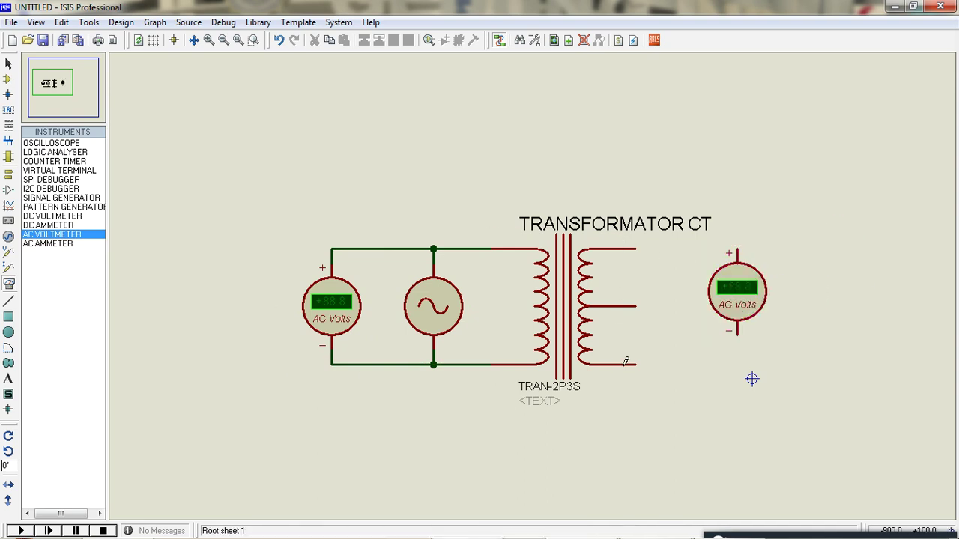
left_click(633, 240)
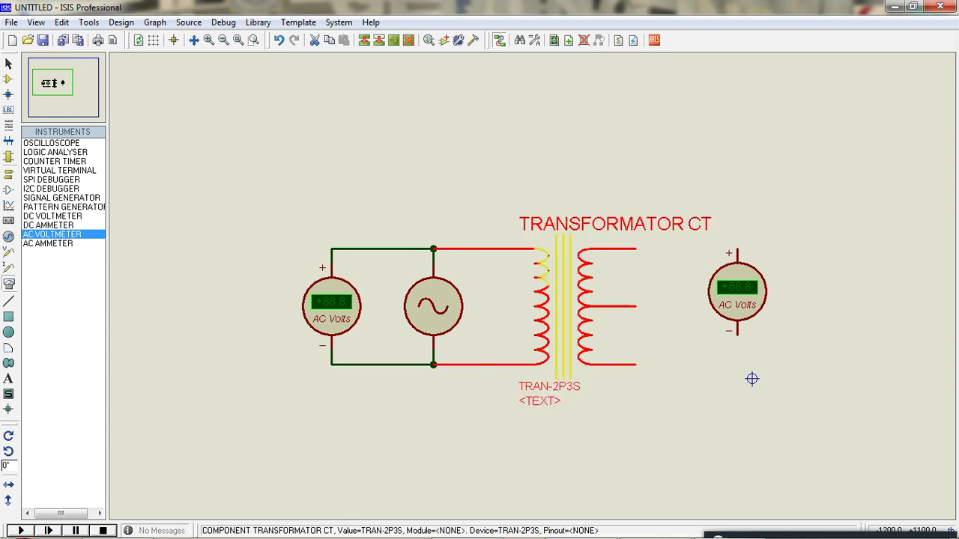
left_click(734, 203)
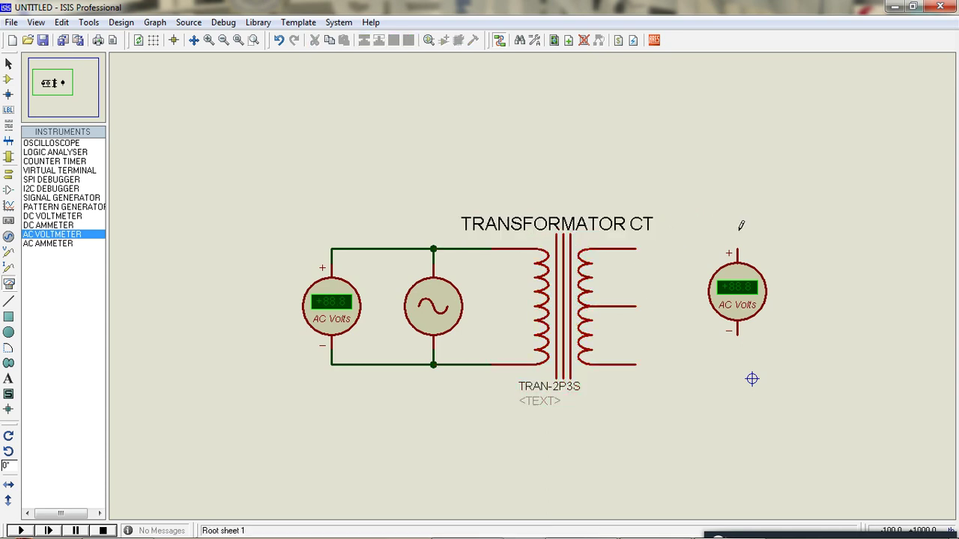
Wire the second voltmeter between the upper secondary terminal and the centre tap, and run and stop a test simulation.
left_click(737, 250)
left_click(638, 249)
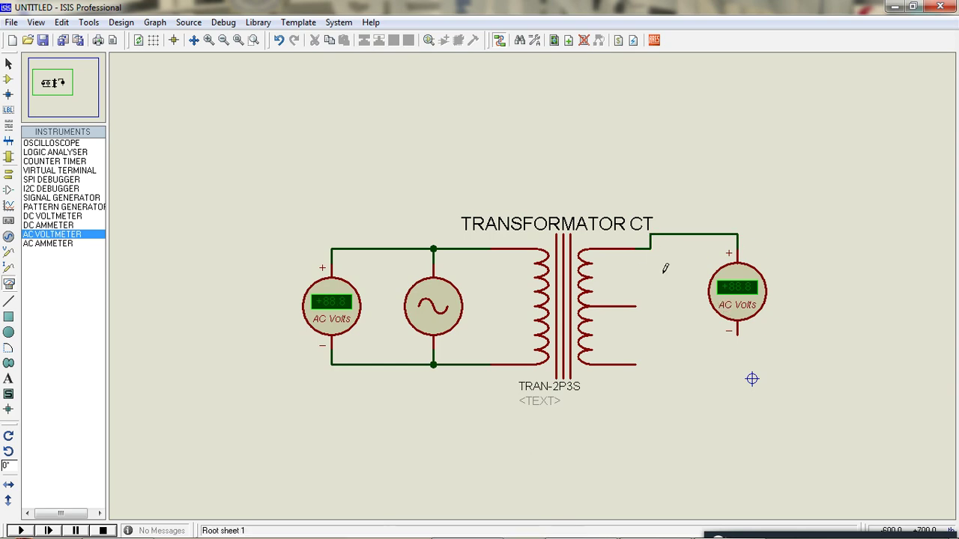
left_click(737, 335)
left_click(636, 306)
left_click(22, 530)
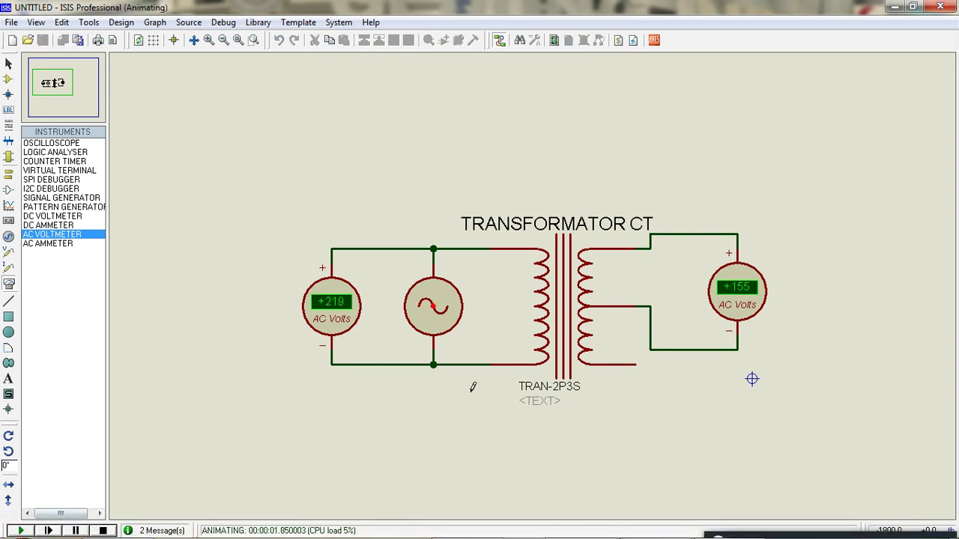
left_click(103, 530)
Set the transformer's secondary DC resistance to 1m and its total secondary inductance to 6.2mH.
left_click(583, 315)
left_click(584, 314)
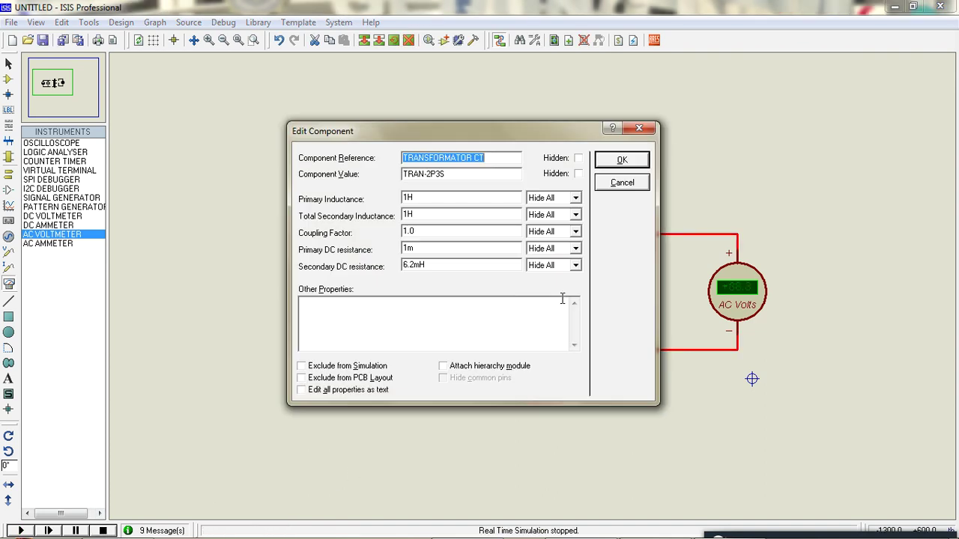
left_click(442, 268)
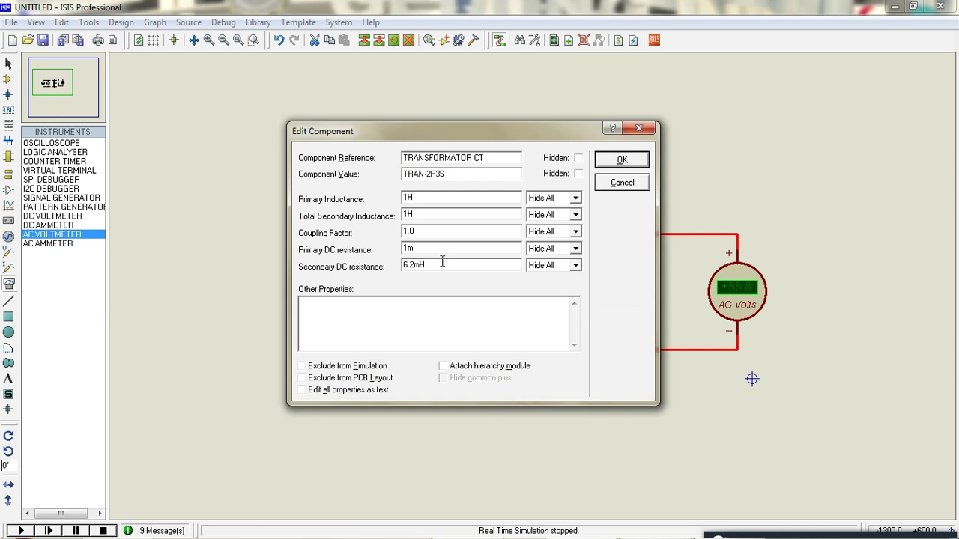
left_click_drag(439, 265, 372, 263)
type("1")
type("6.2")
key("Return")
double_click(489, 227)
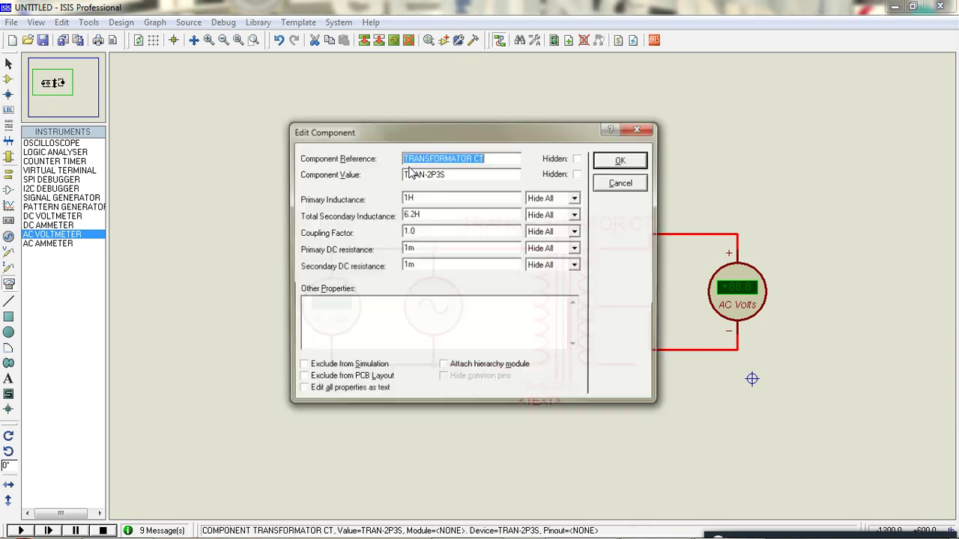
left_click(418, 215)
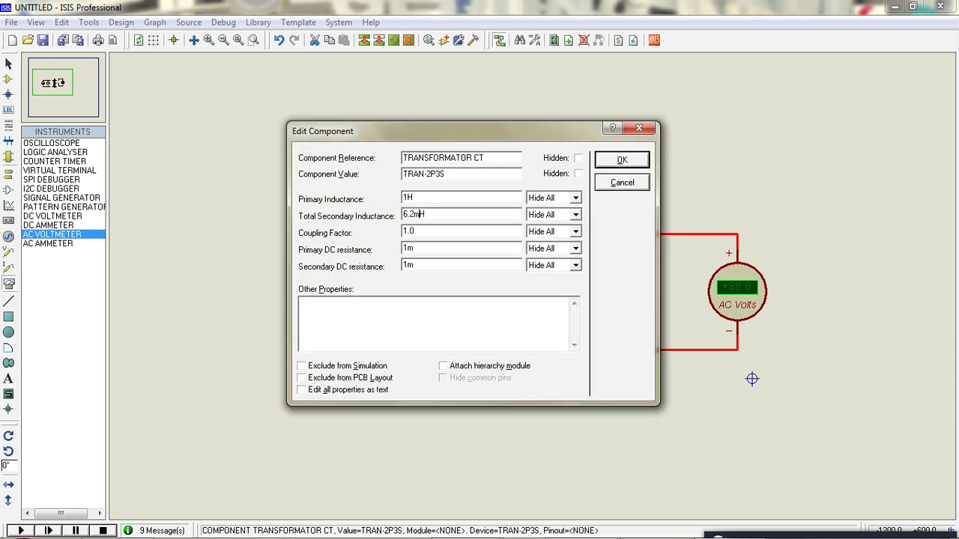
left_click(603, 159)
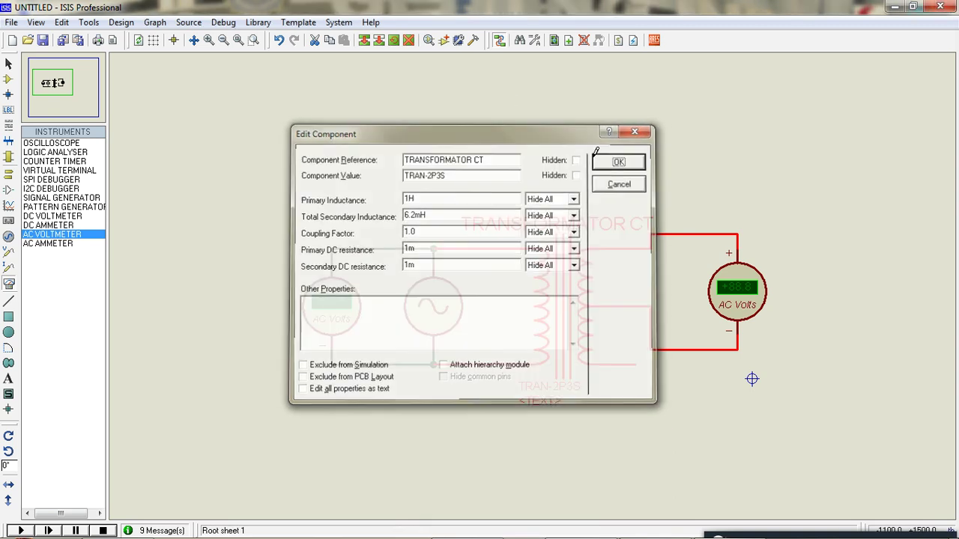
Run the simulation to read both AC voltmeters, stop it, and review the transformer's properties.
left_click(21, 530)
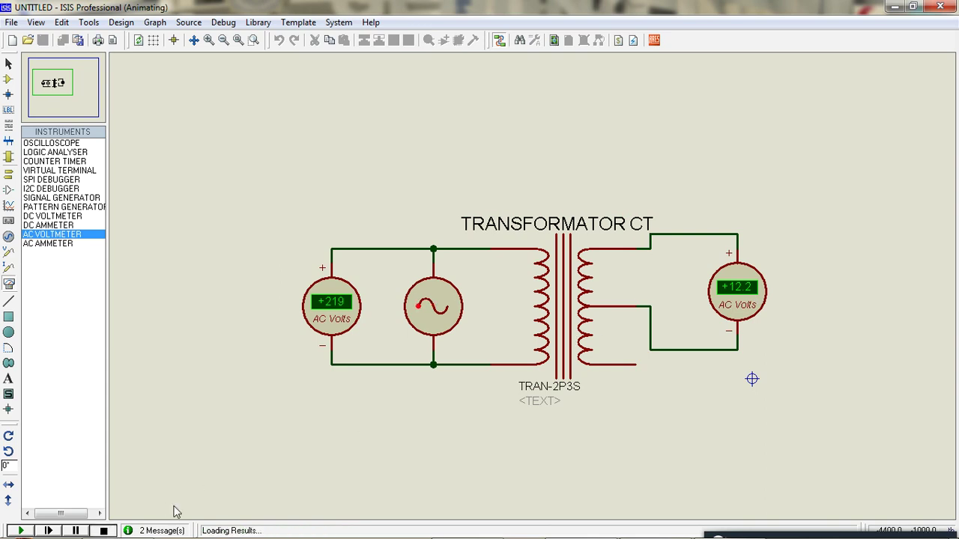
left_click(103, 530)
double_click(542, 313)
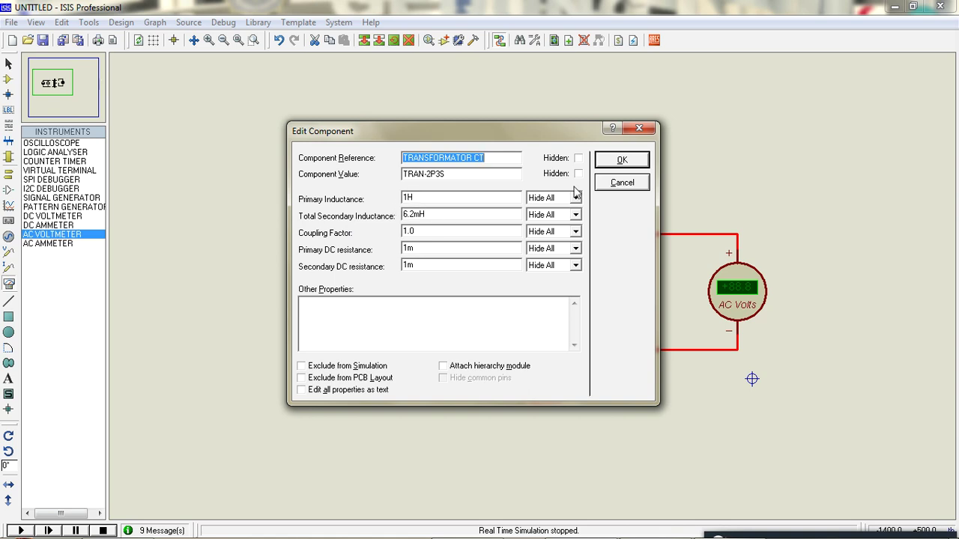
left_click(620, 160)
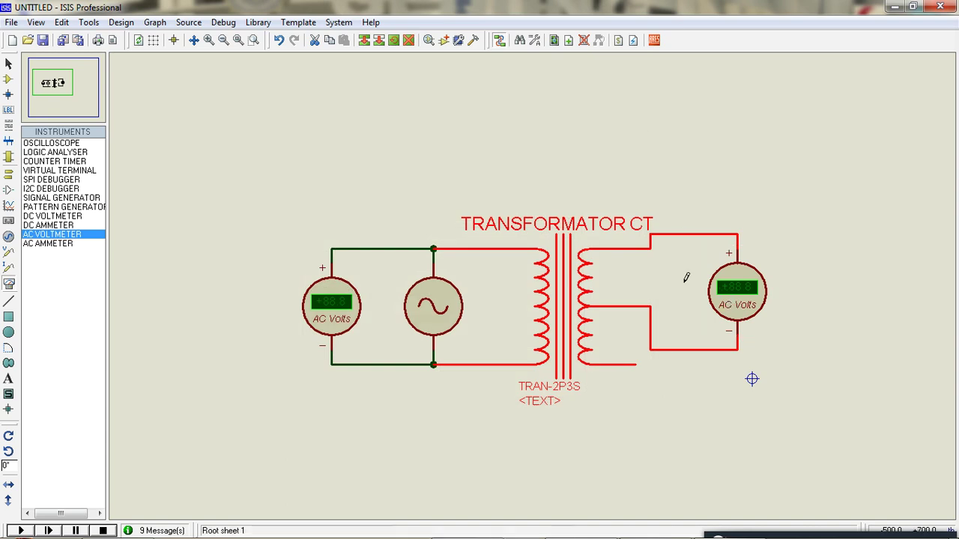
Delete the two wires connecting the second voltmeter to the transformer's secondary.
right_click(688, 235)
left_click(719, 269)
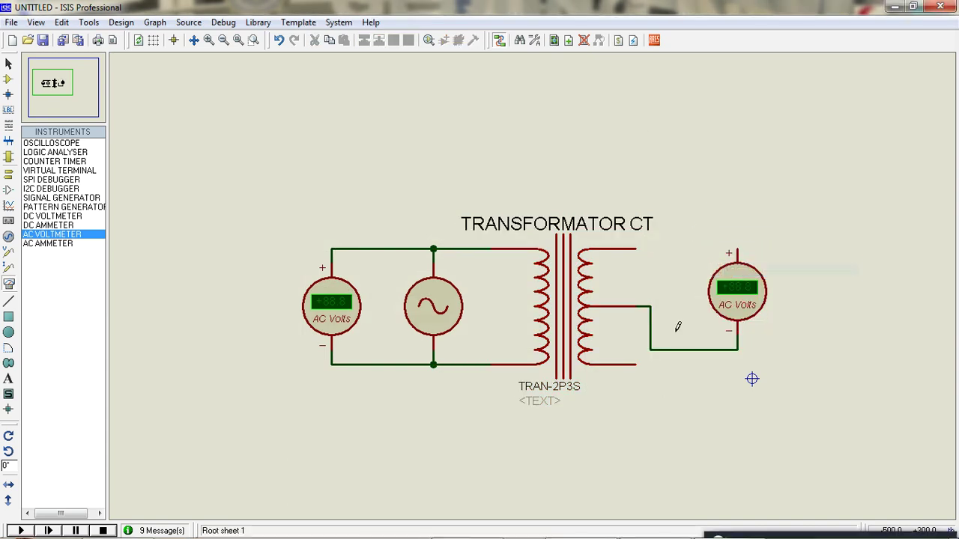
right_click(688, 349)
left_click(719, 383)
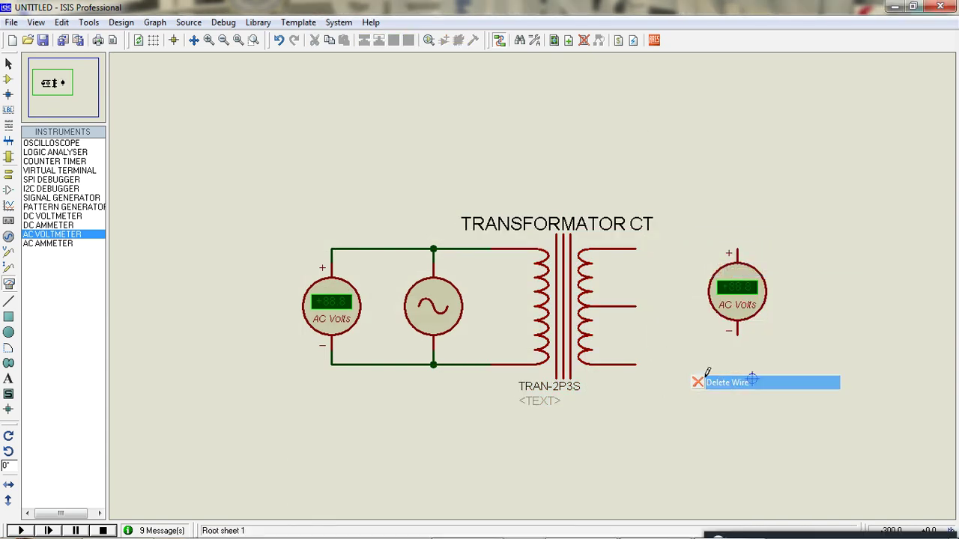
Lower the secondary-side AC voltmeter slightly so that it is level with the transformer's centre tap.
left_click(708, 534)
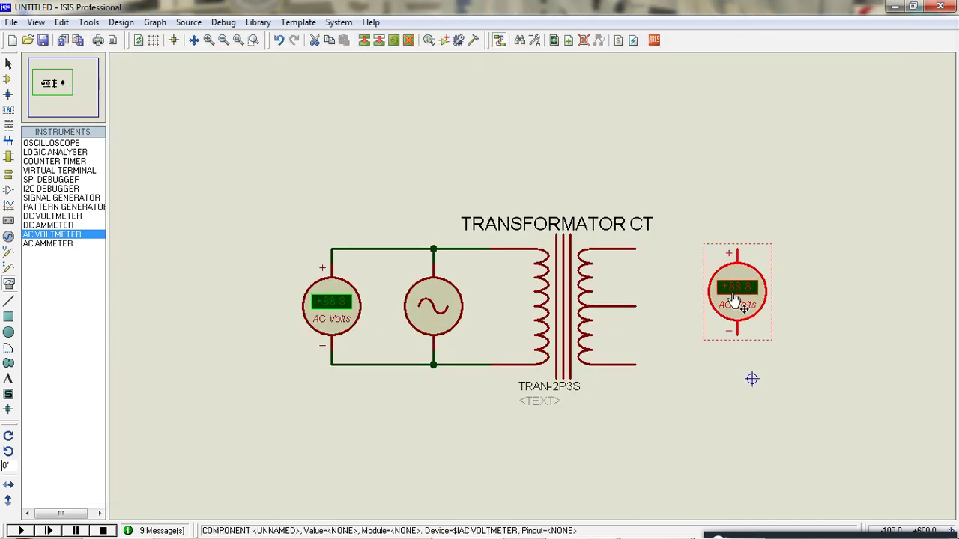
mouse_move(734, 300)
left_mouse_down()
mouse_move(709, 328)
mouse_move(719, 313)
mouse_move(734, 314)
left_mouse_up()
scroll(710, 295, "down", 1)
left_click_drag(765, 193, 330, 387)
left_click_drag(594, 293, 478, 215)
left_click(730, 220)
scroll(528, 213, "up", 2)
mouse_move(613, 534)
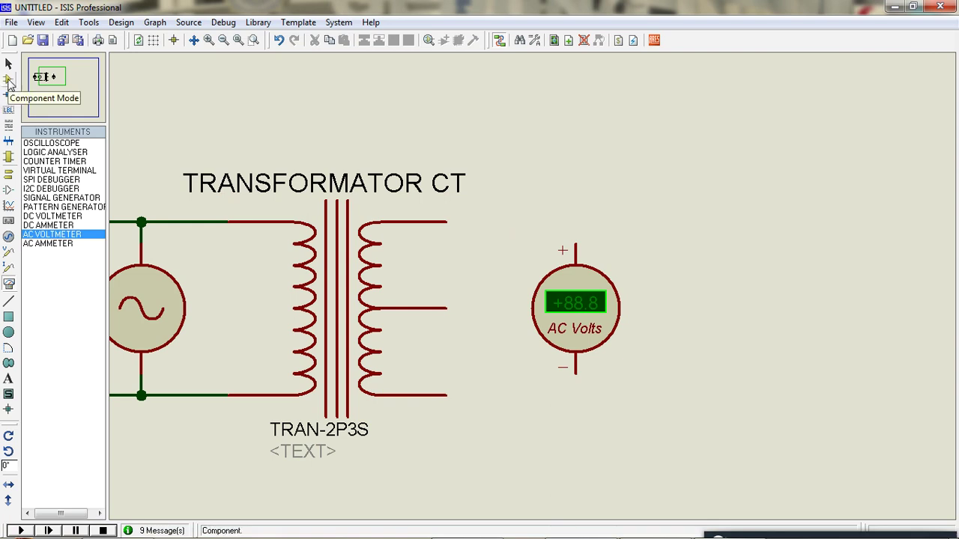
Place a 1N4001 diode to the right of the secondary-side voltmeter, in line with the upper secondary terminal.
left_click(8, 80)
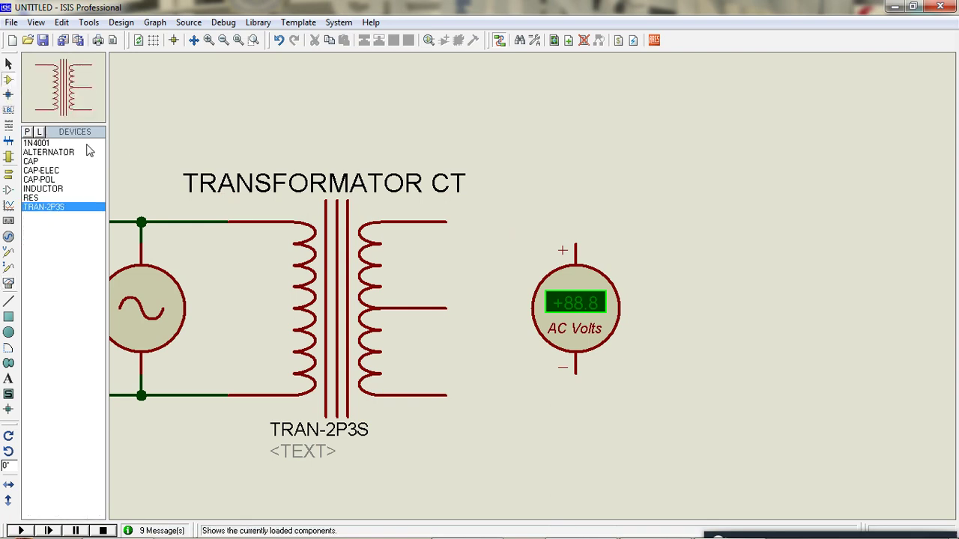
left_click(47, 145)
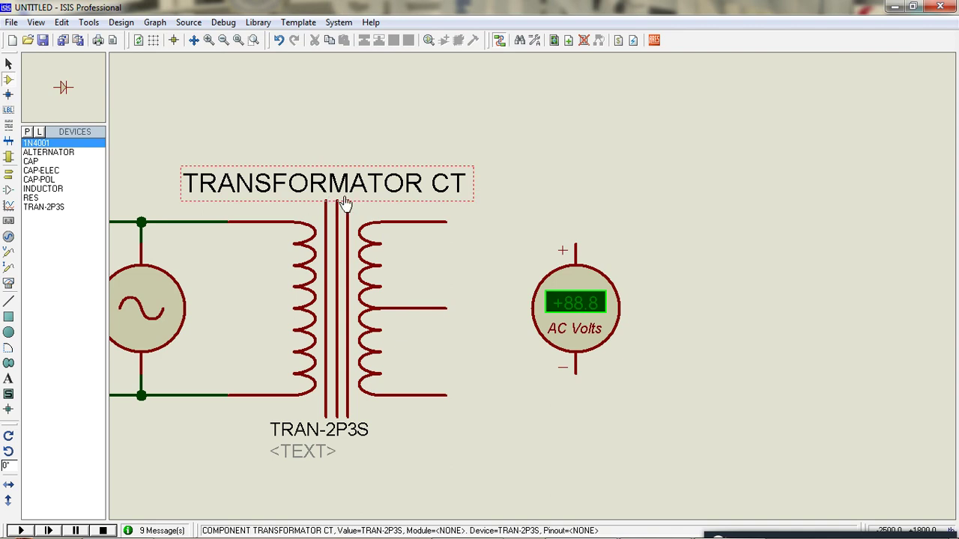
left_click(694, 222)
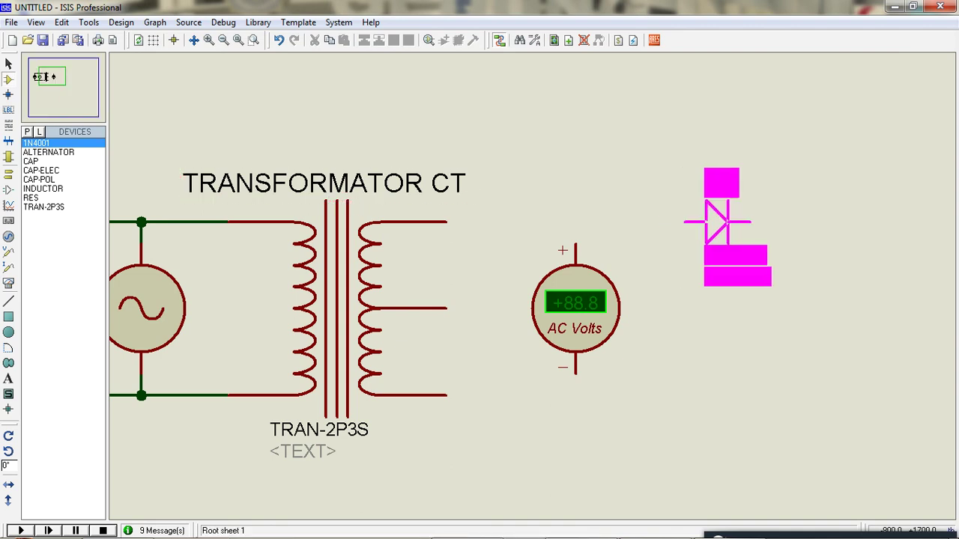
left_click(716, 222)
Wire the upper secondary terminal to the 1N4001 diode, and connect the voltmeter between that wire and the centre tap.
left_click(447, 221)
left_click(573, 246)
left_click(575, 221)
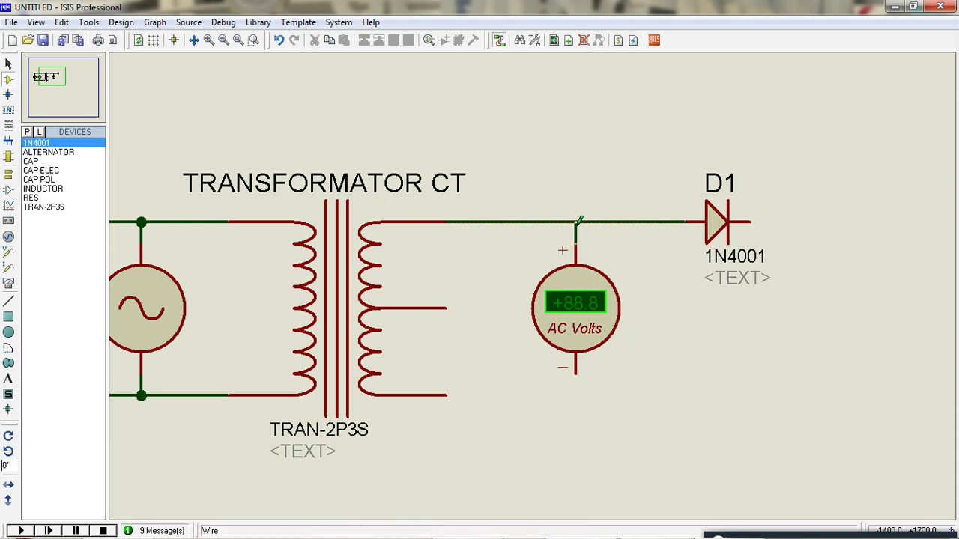
left_click(576, 375)
left_click(575, 394)
left_click(489, 395)
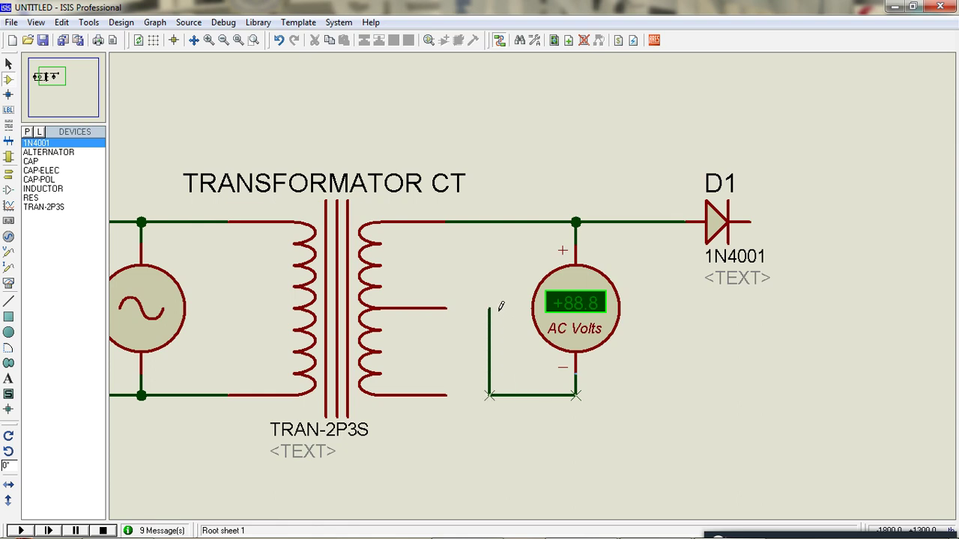
left_click(447, 308)
Compare with reference image 1.JPG, and place a CAP capacitor below and to the right of the diode.
scroll(722, 321, "down", 3)
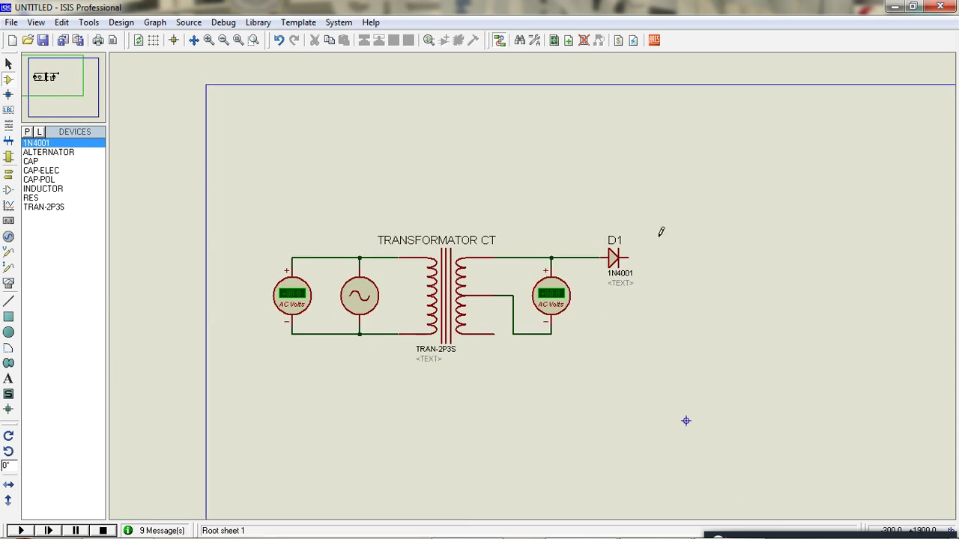
scroll(659, 229, "up", 2)
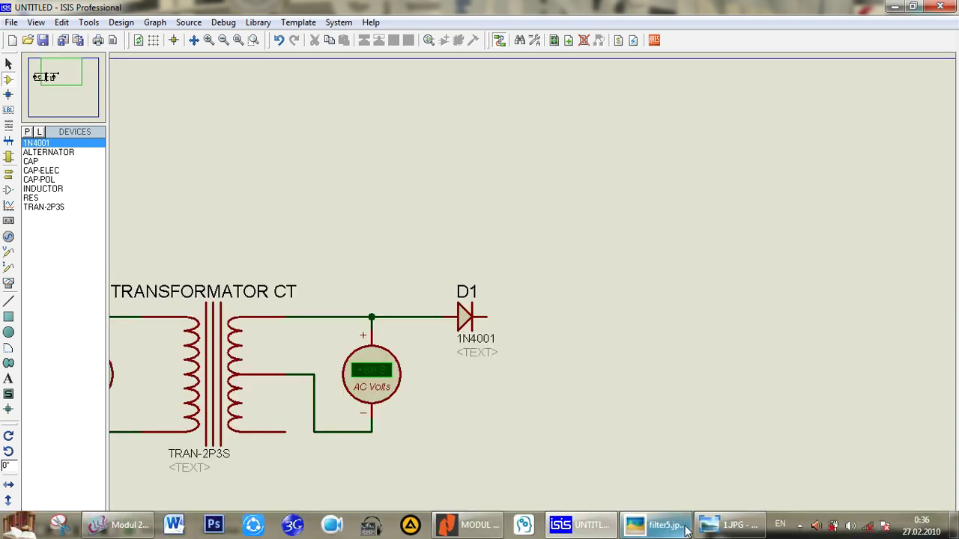
left_click(710, 526)
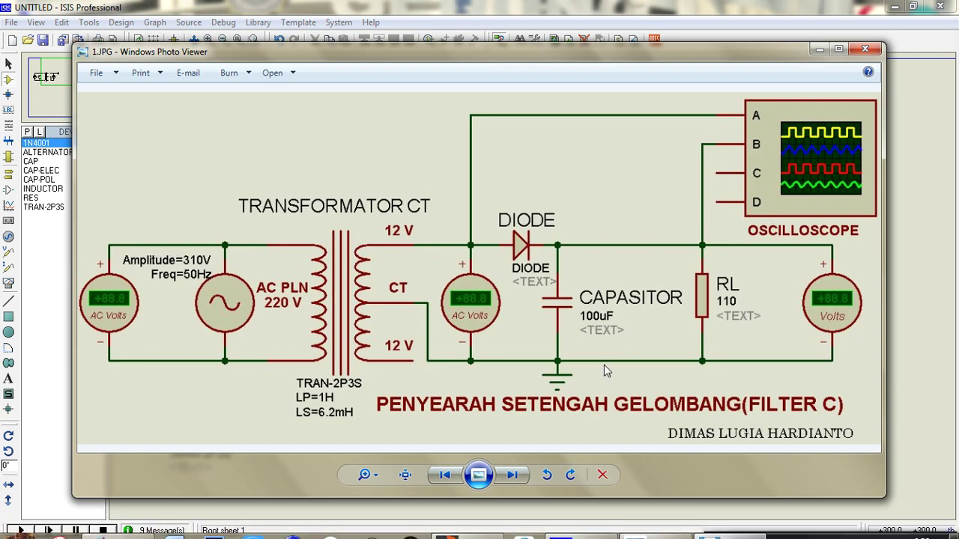
left_click(728, 525)
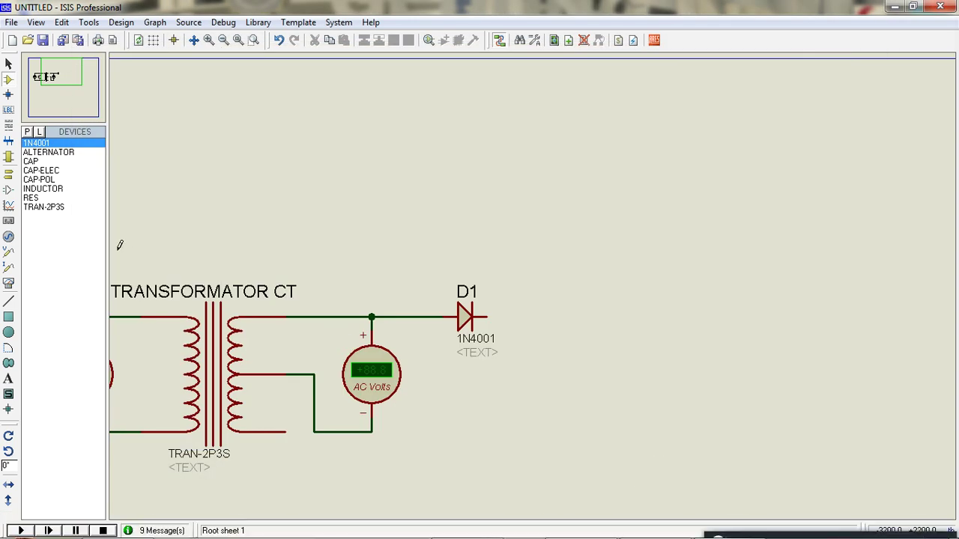
key("F5")
middle_click_drag(501, 310, 506, 277)
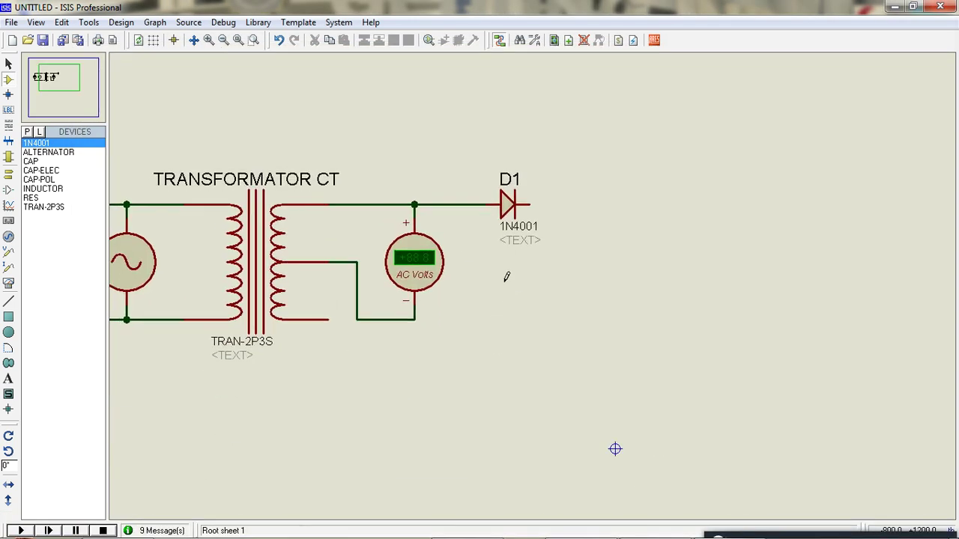
left_click(30, 161)
left_click(652, 232)
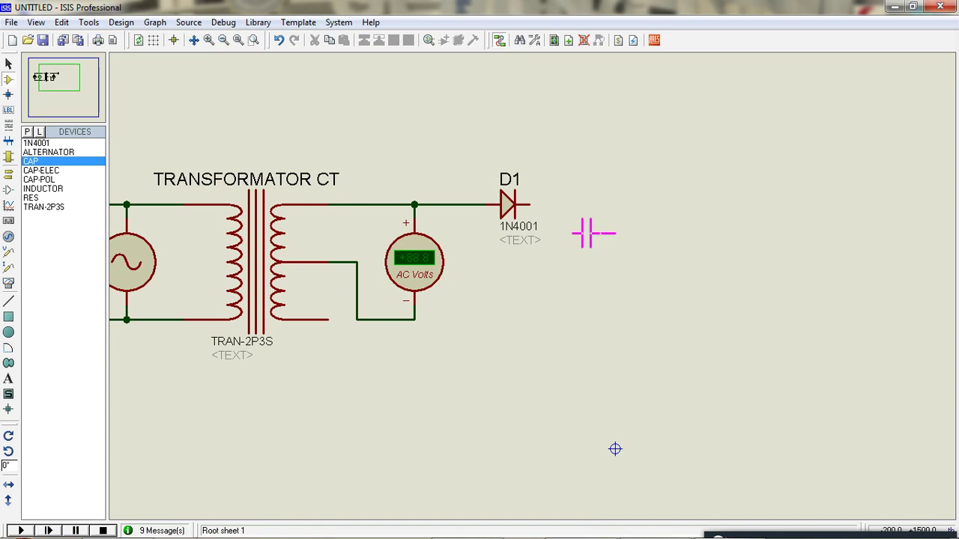
left_click(583, 262)
Rotate the capacitor clockwise to stand vertically and move it closer to the diode's output.
right_click(590, 259)
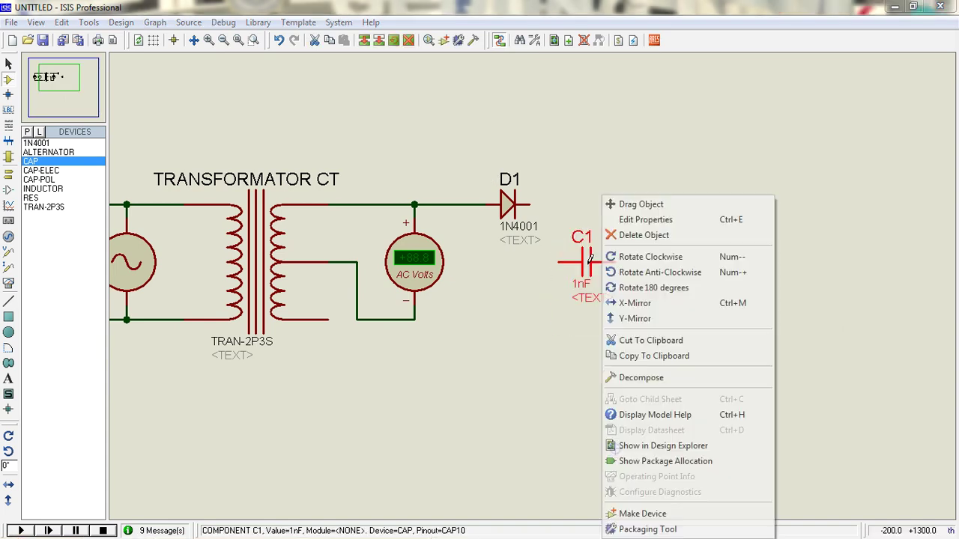
key("Escape")
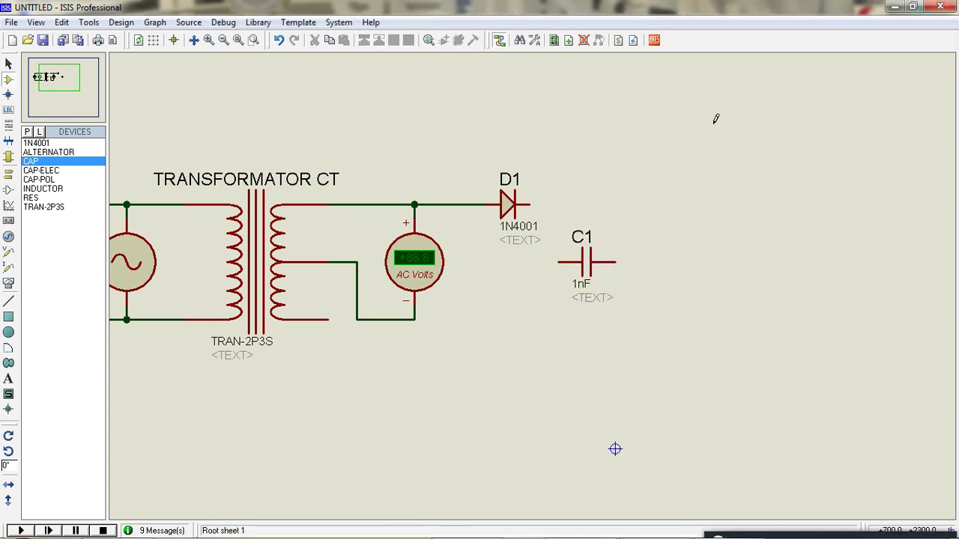
right_click(599, 259)
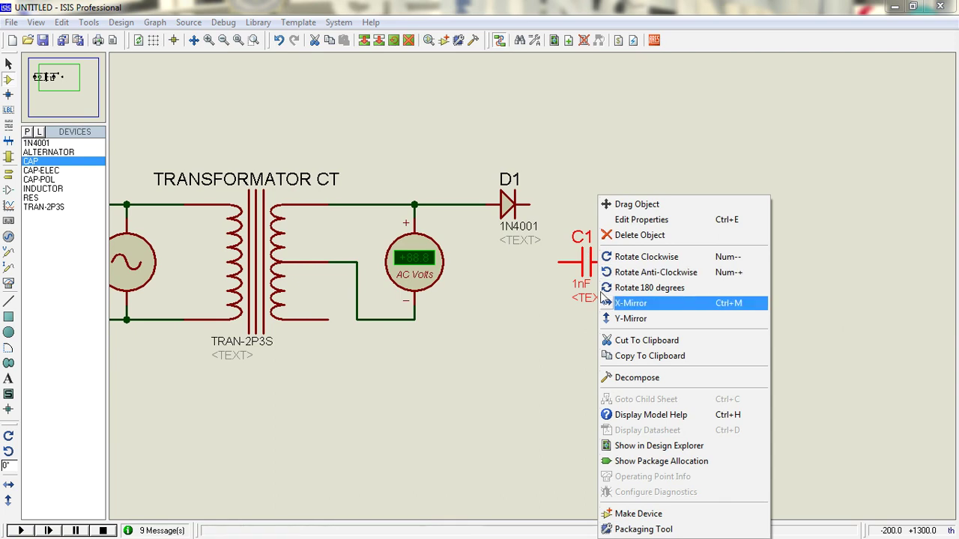
right_click(596, 260)
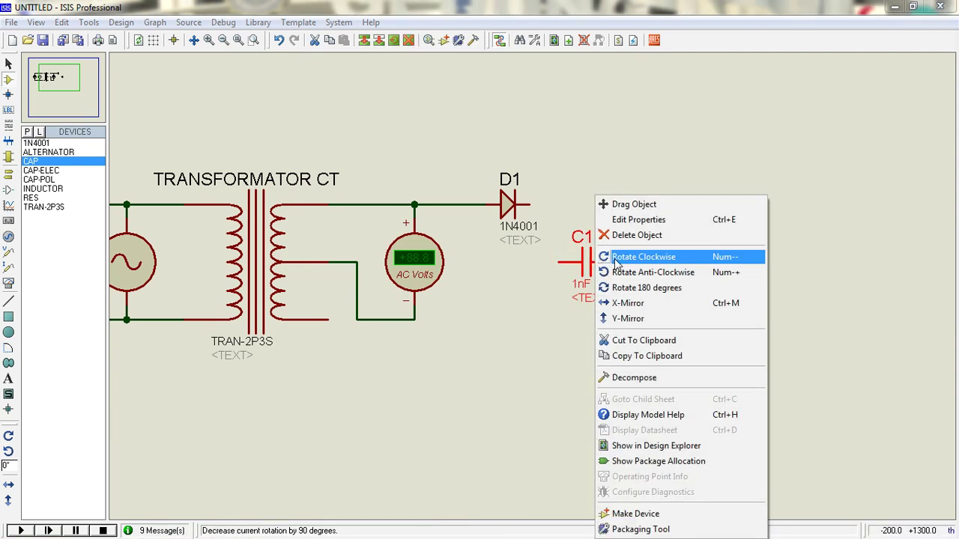
left_click(626, 259)
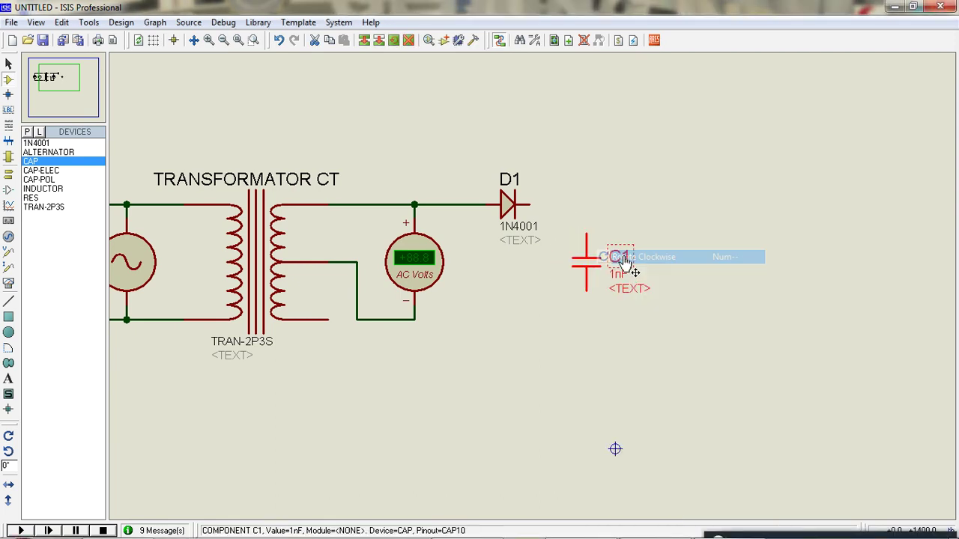
left_click_drag(592, 262, 563, 263)
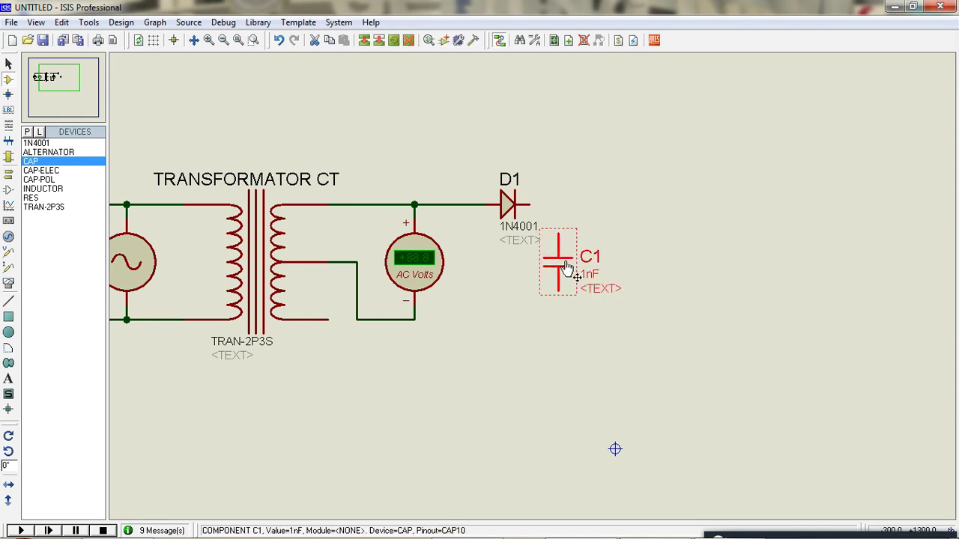
Set the capacitor's component reference to CAPASITOR.
double_click(563, 259)
type("CAPASITOR")
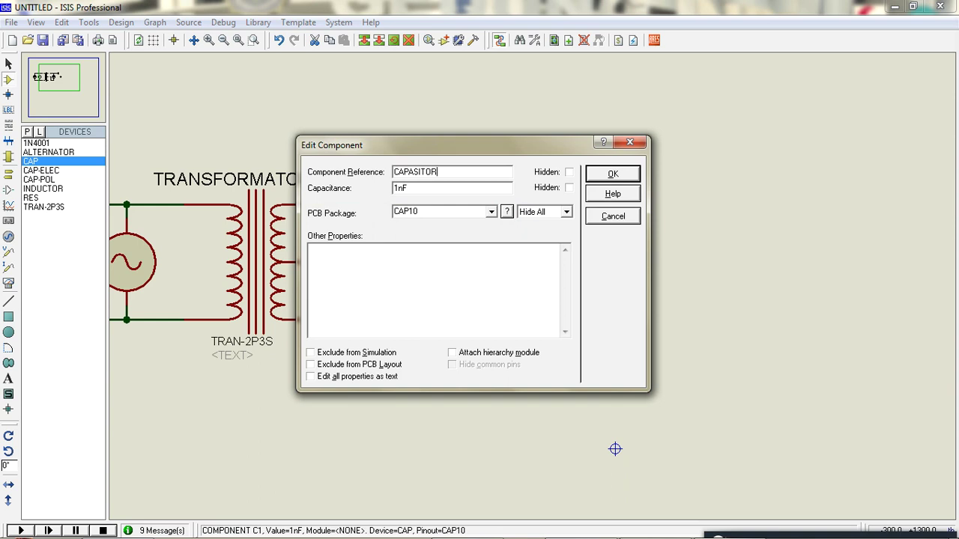
key("Return")
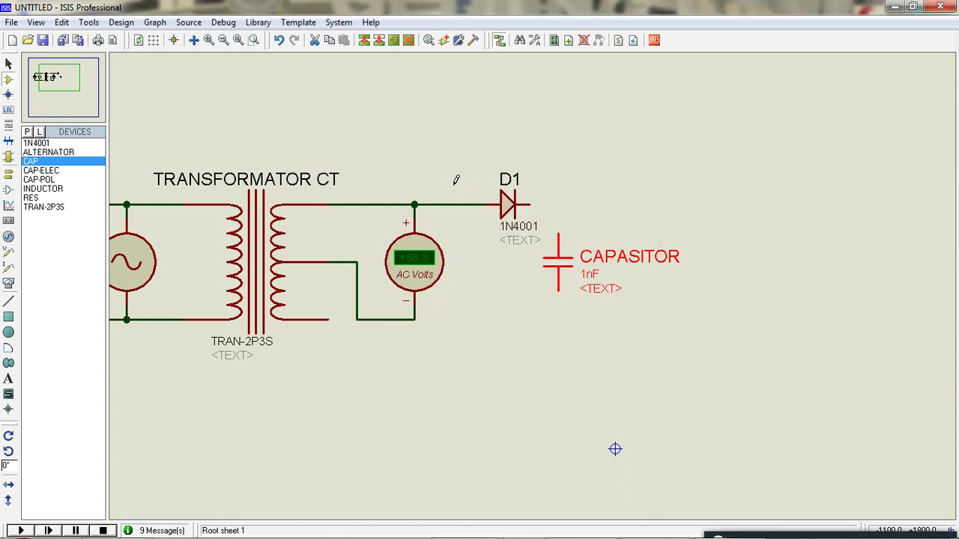
Set the 1N4001 diode's component reference to DIODE.
double_click(514, 201)
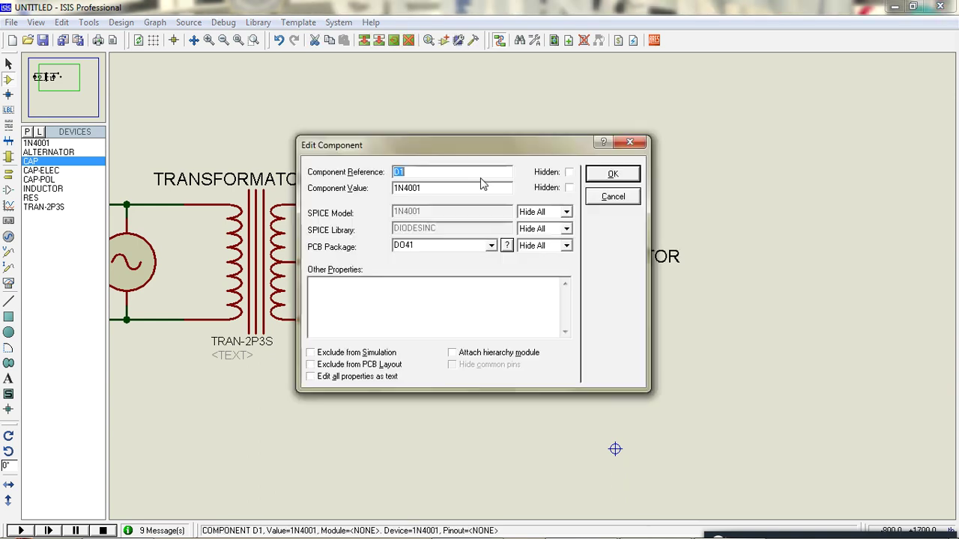
type("DIOD")
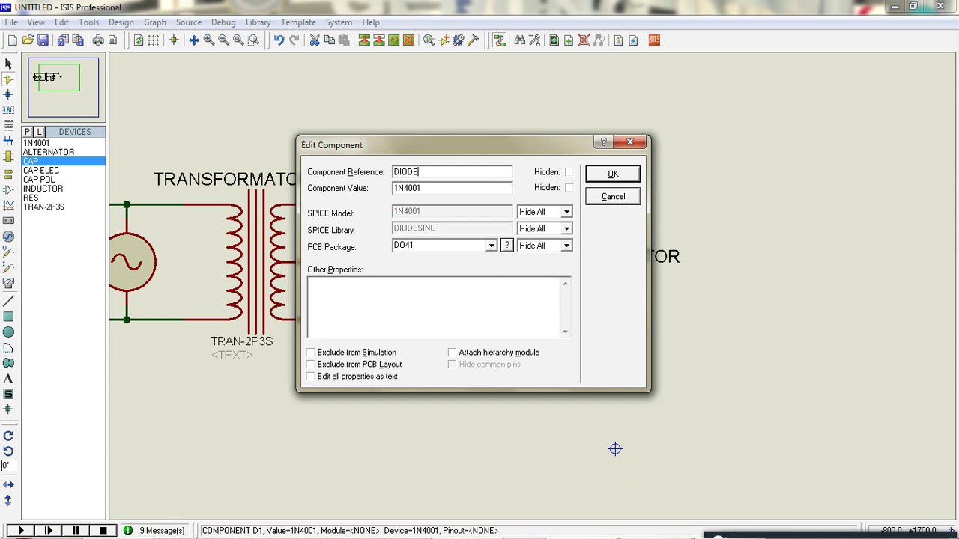
type("E")
key("Return")
left_click(603, 199)
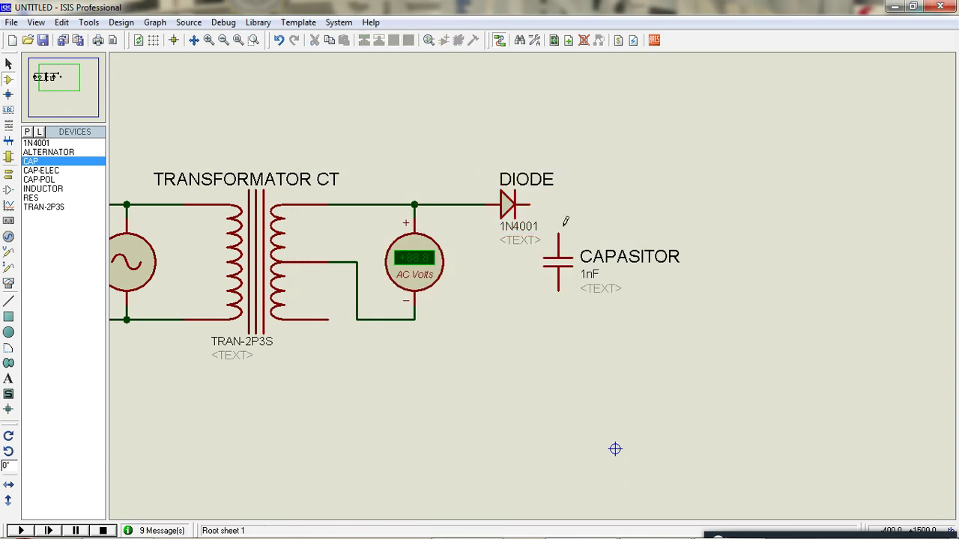
Wire the capacitor's upper pin to the diode's output and its lower pin to the AC voltmeter's negative line.
left_click(558, 233)
left_click(530, 203)
left_click(562, 292)
left_click(417, 318)
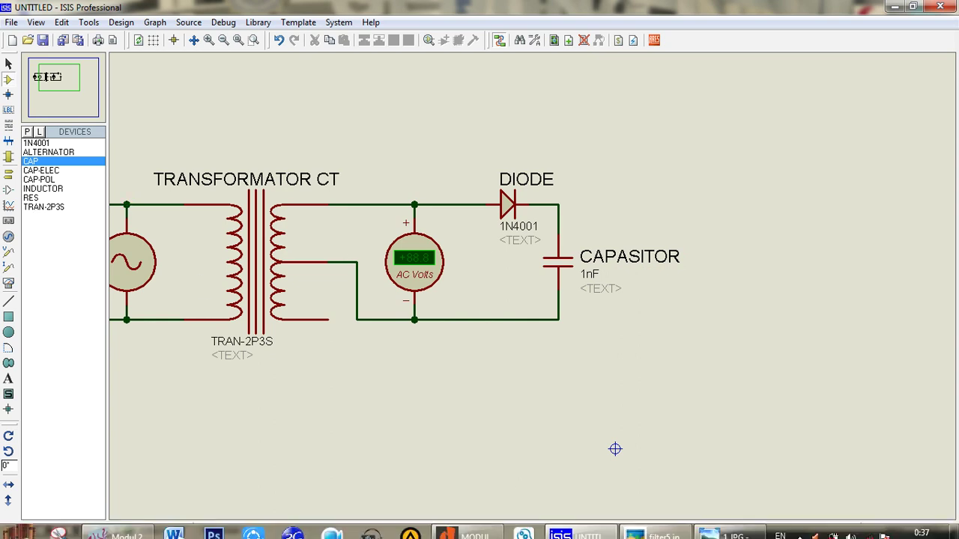
Place a RES resistor to the right of the capacitor, rotated clockwise to stand vertically beside the CAPASITOR label.
left_click(30, 197)
left_click(718, 261)
left_click(718, 260)
right_click(720, 262)
left_click(756, 256)
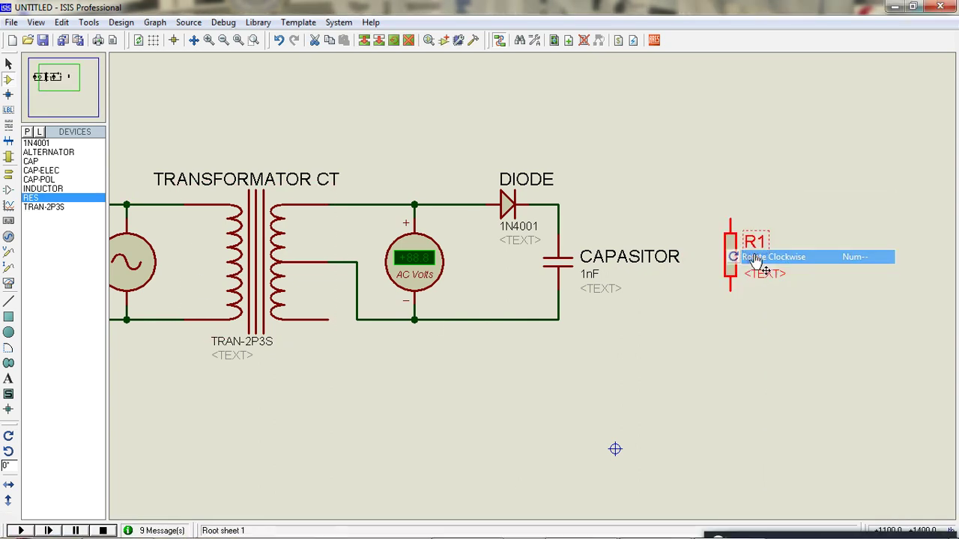
left_click_drag(730, 254, 701, 255)
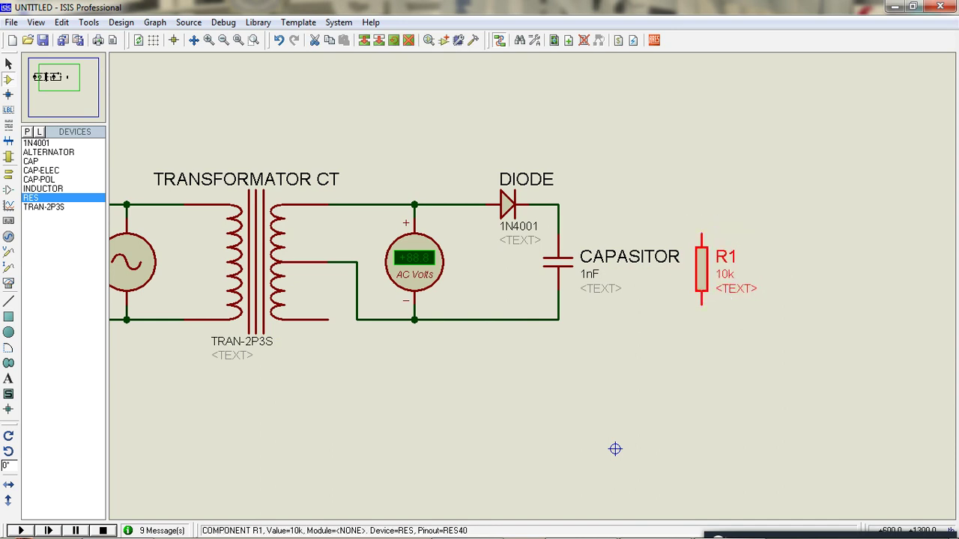
Wire the resistor in parallel with the capacitor, joining its pins to the capacitor's upper and lower wire corners.
left_click(701, 231)
left_click(558, 205)
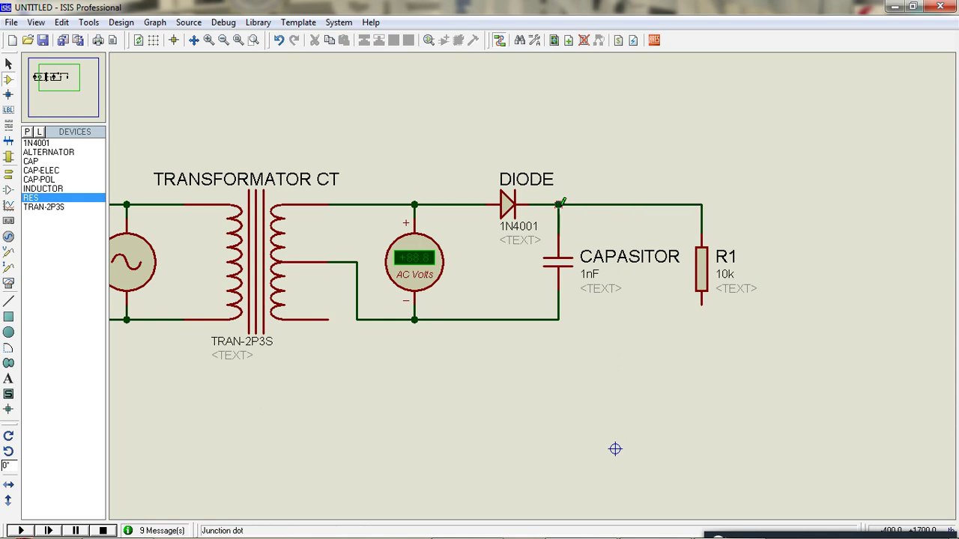
left_click(701, 303)
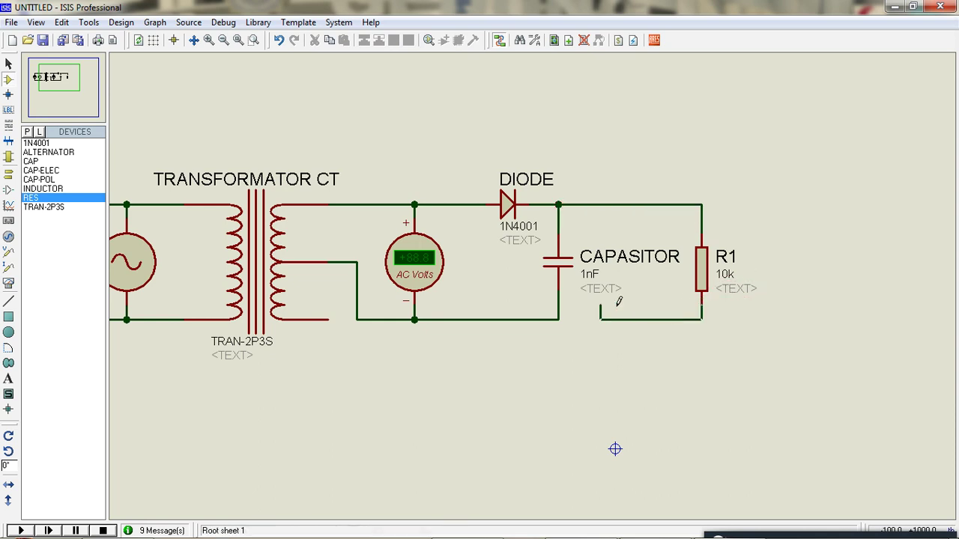
left_click(558, 320)
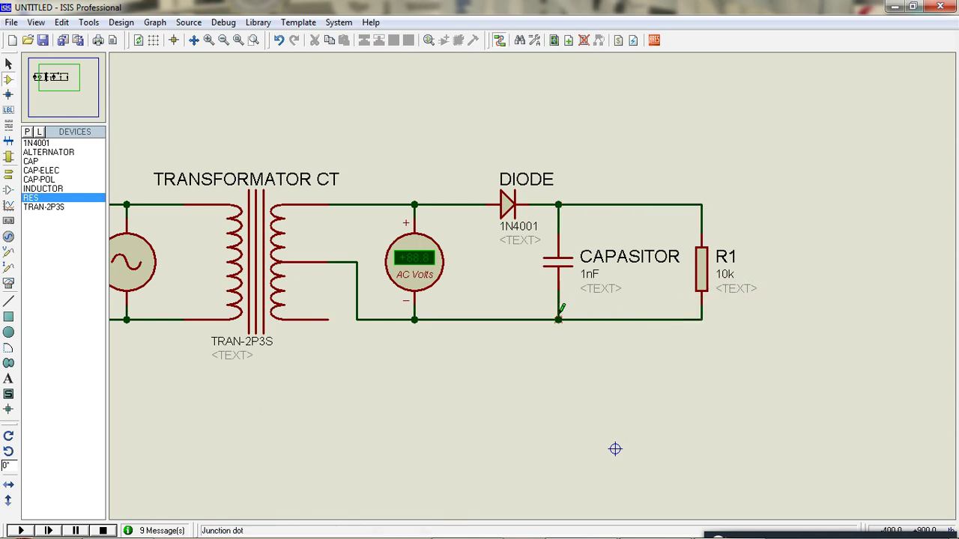
Set the resistor's component reference to RL and its resistance to 110.
double_click(704, 277)
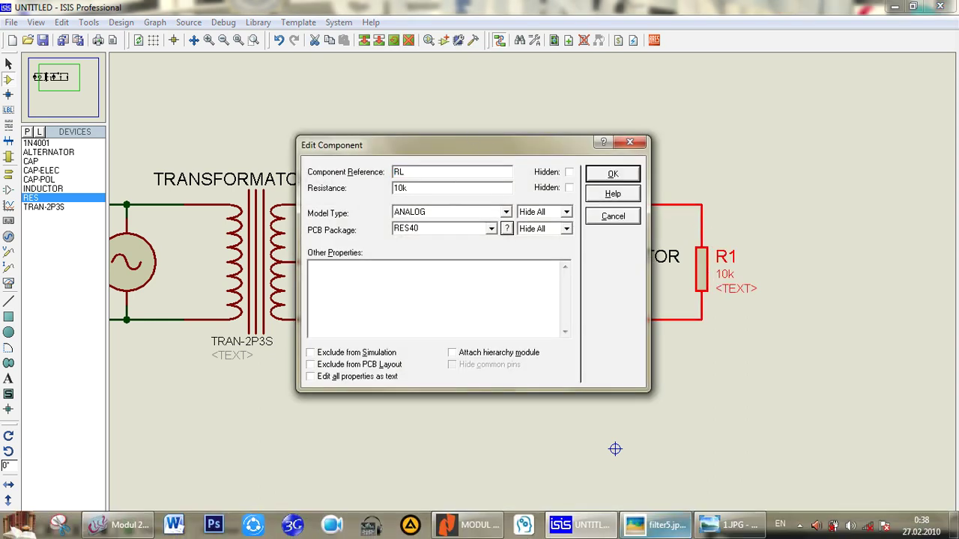
left_click_drag(448, 193, 358, 192)
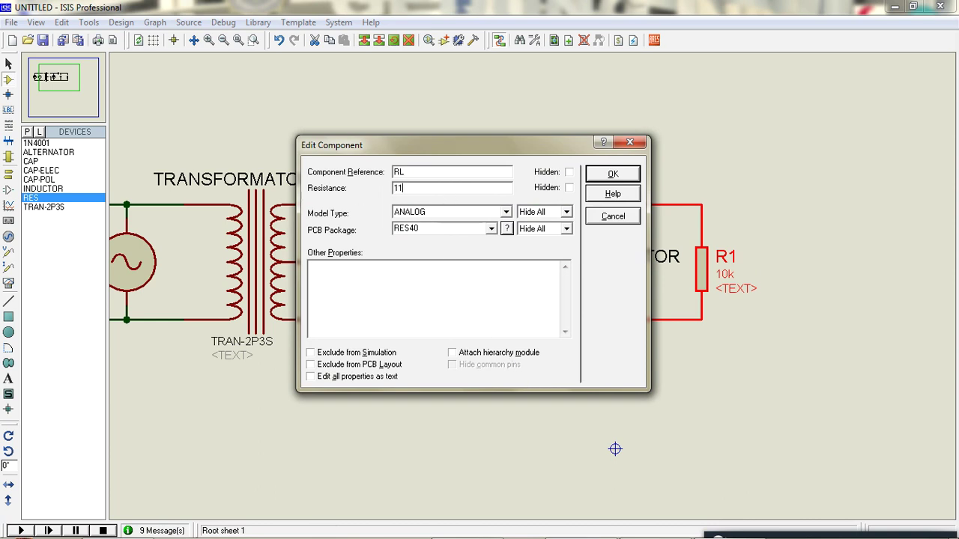
key("Return")
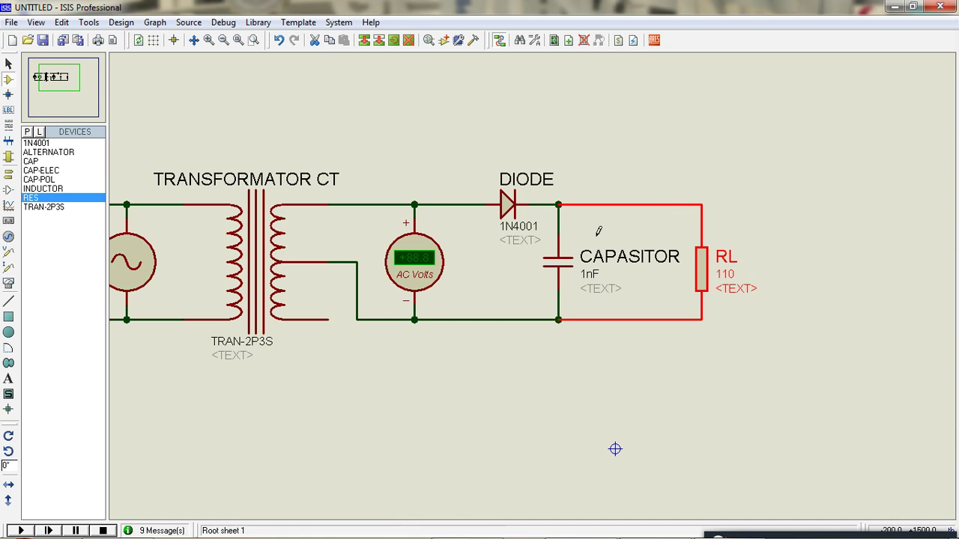
left_click(752, 298)
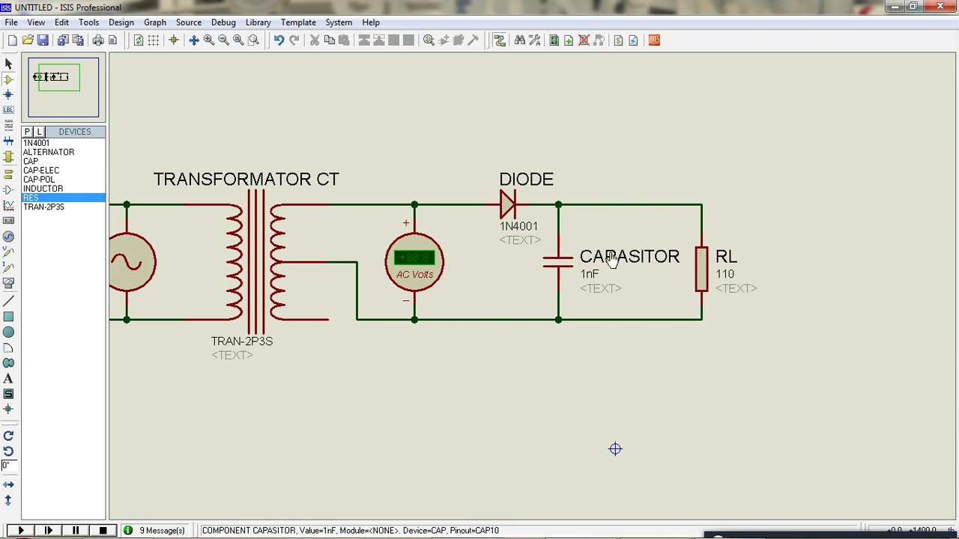
Set the capacitance of CAPASITOR to 100uF.
double_click(569, 270)
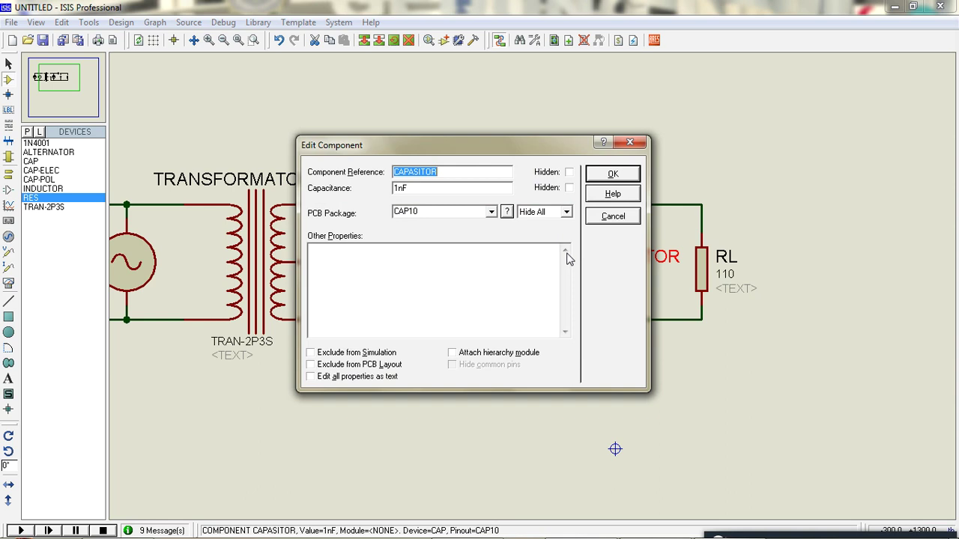
left_click_drag(405, 191, 398, 192)
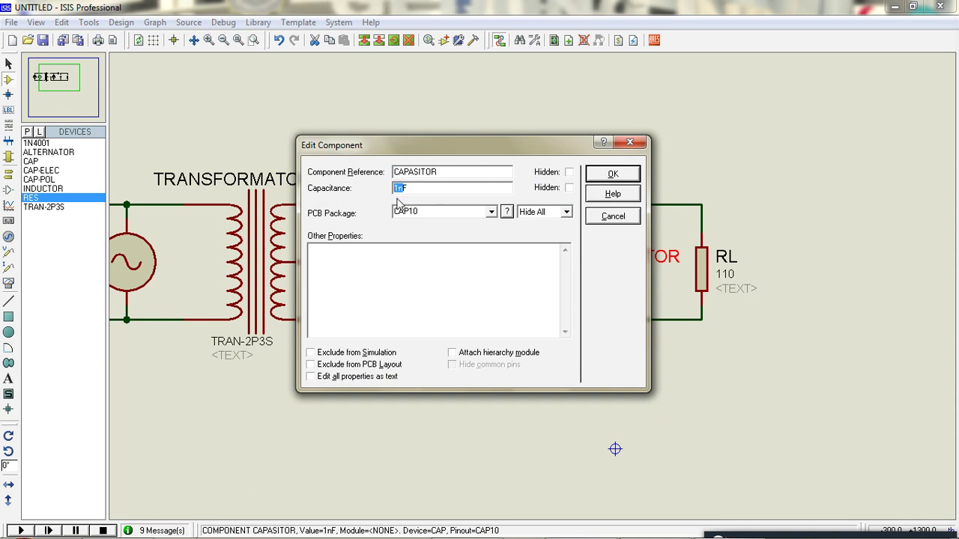
type("100u")
key("Return")
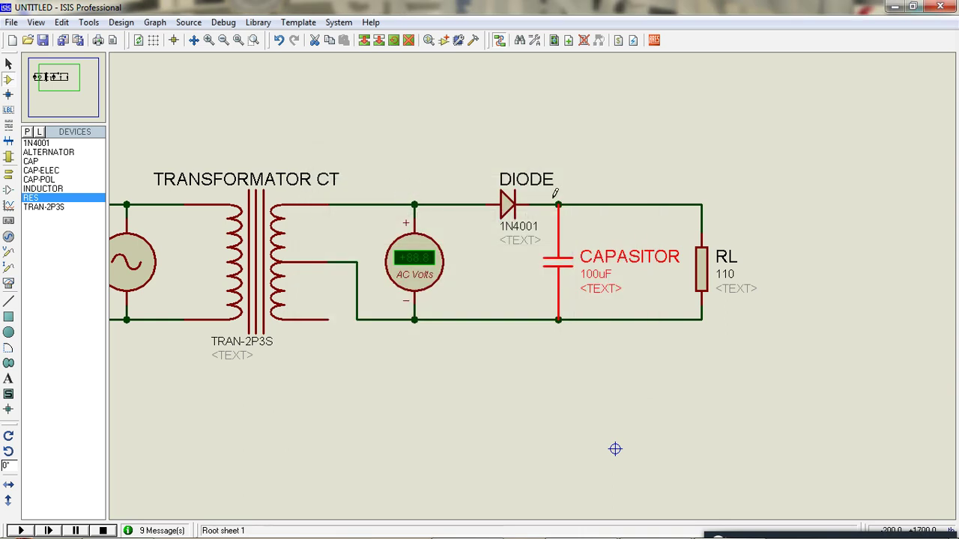
left_click(892, 198)
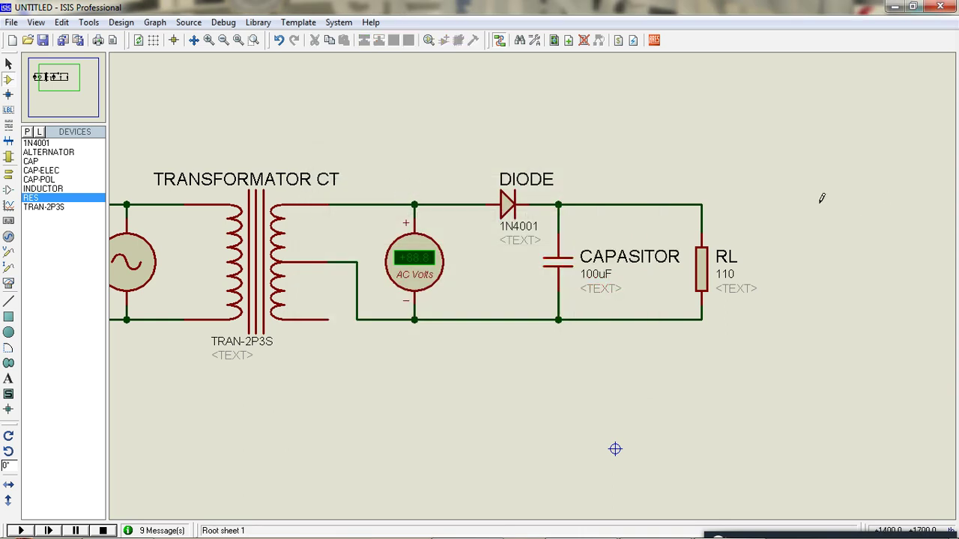
Place a DC voltmeter to the right of resistor RL, level with the secondary-side AC voltmeter.
left_click(9, 285)
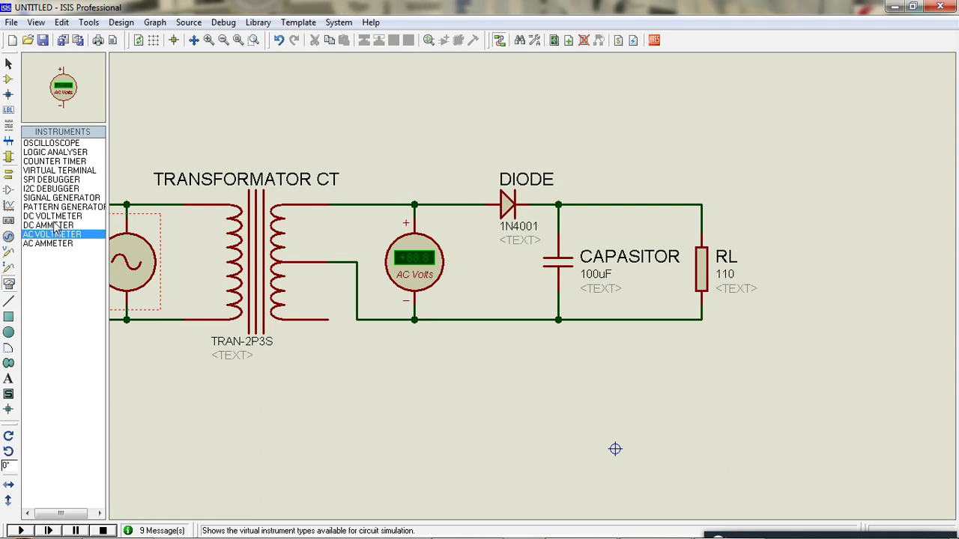
left_click(55, 216)
left_click(750, 233)
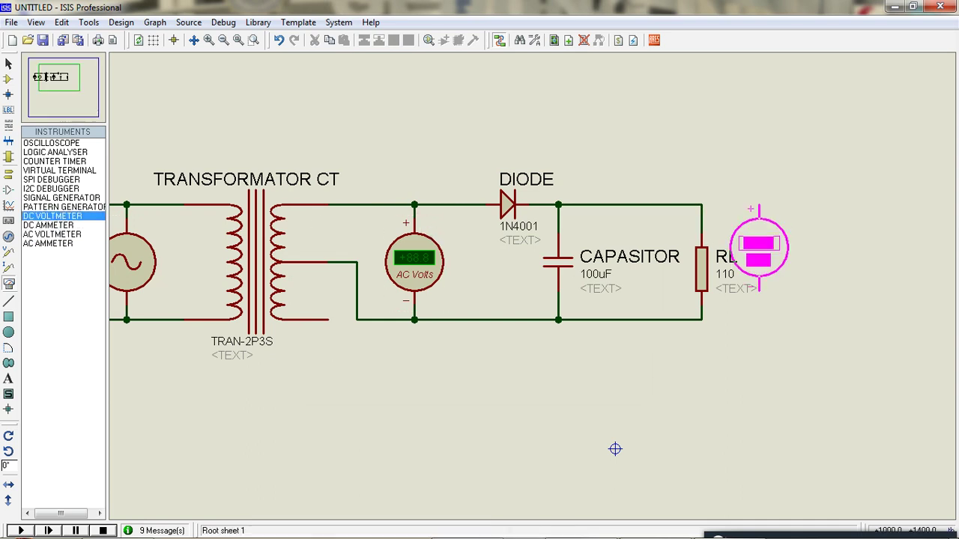
left_click(788, 262)
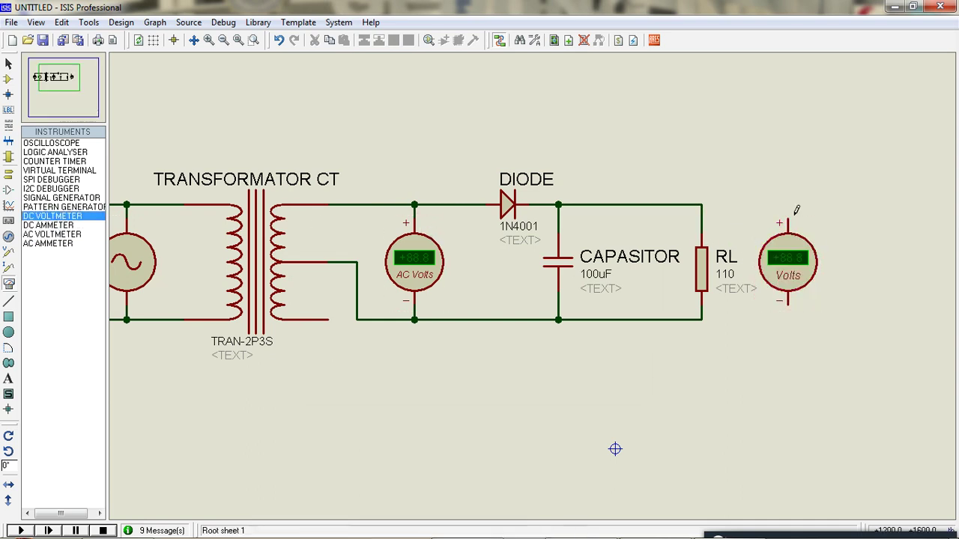
Wire the DC voltmeter in parallel with RL, joining its plus and minus pins to RL's upper and lower wire corners.
left_click(788, 218)
left_click(701, 204)
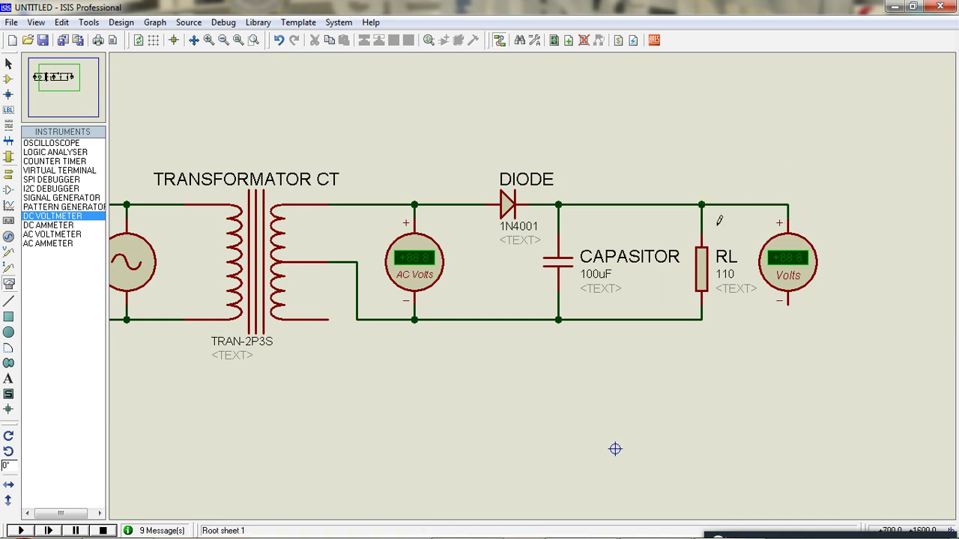
left_click(701, 319)
Move the block with the source, transformer and both AC voltmeters to the right, closer to the diode.
scroll(651, 290, "down", 1)
left_click_drag(140, 157, 483, 365)
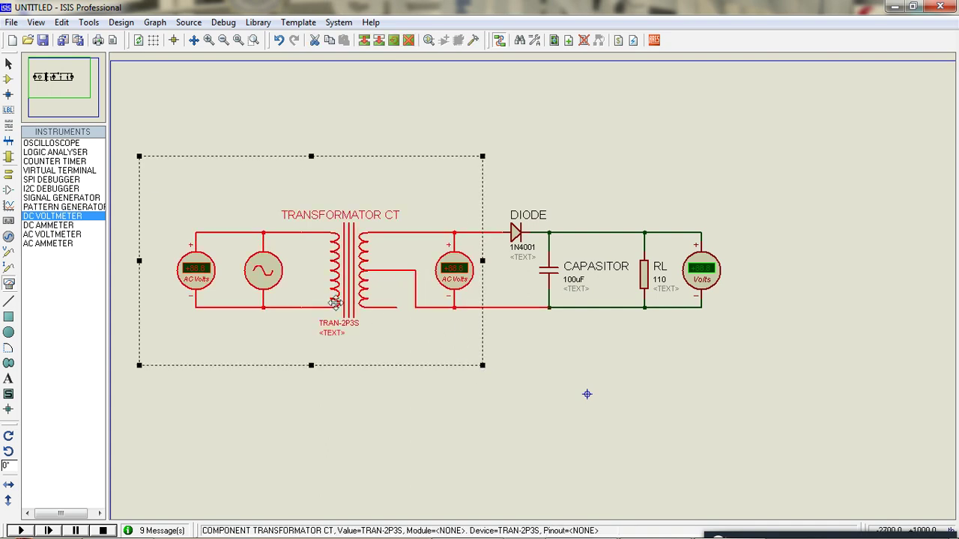
left_click_drag(276, 280, 303, 280)
left_click(539, 172)
scroll(568, 226, "up", 2)
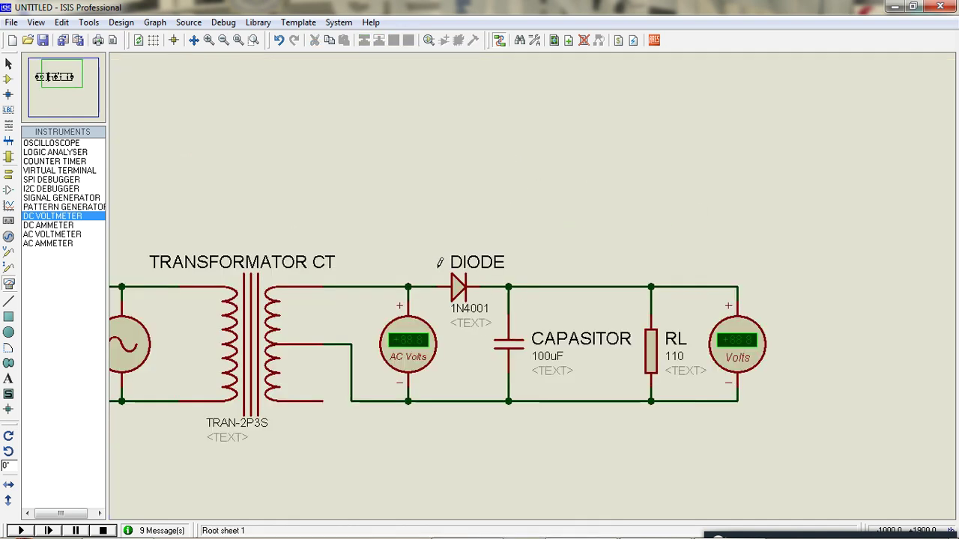
middle_click_drag(572, 148, 536, 128)
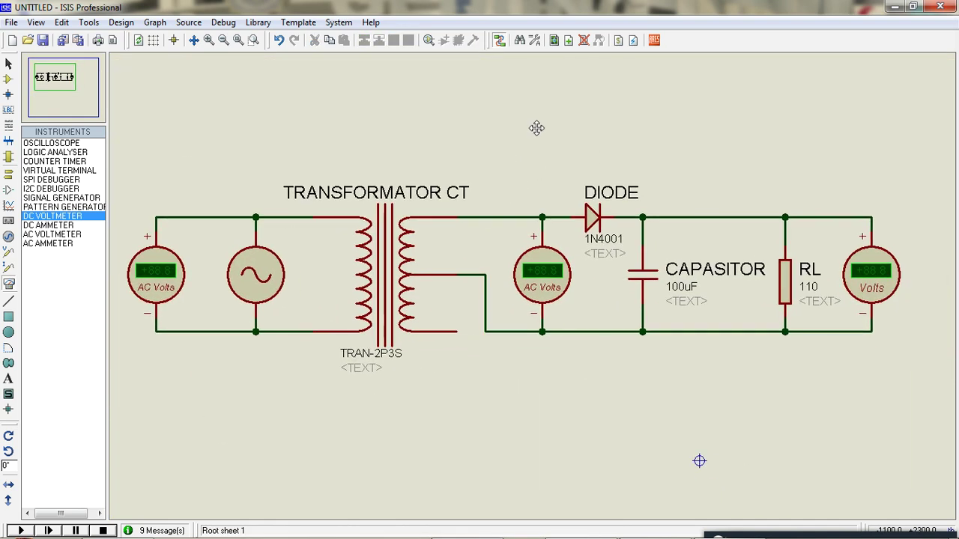
Examine the filter5.jpg ripple waveforms and the filter1.jpg block diagram alongside the schematic, and minimise the image viewer.
mouse_move(704, 532)
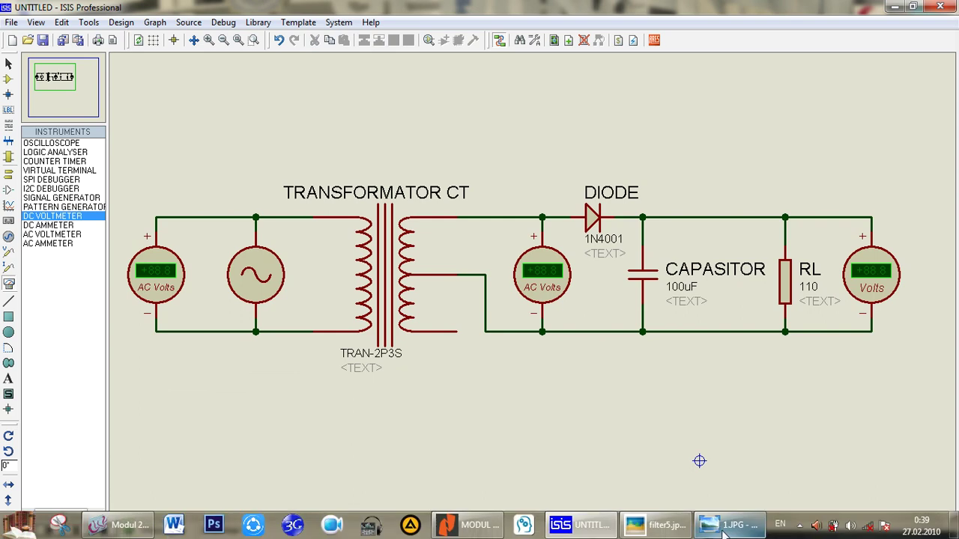
left_click(655, 525)
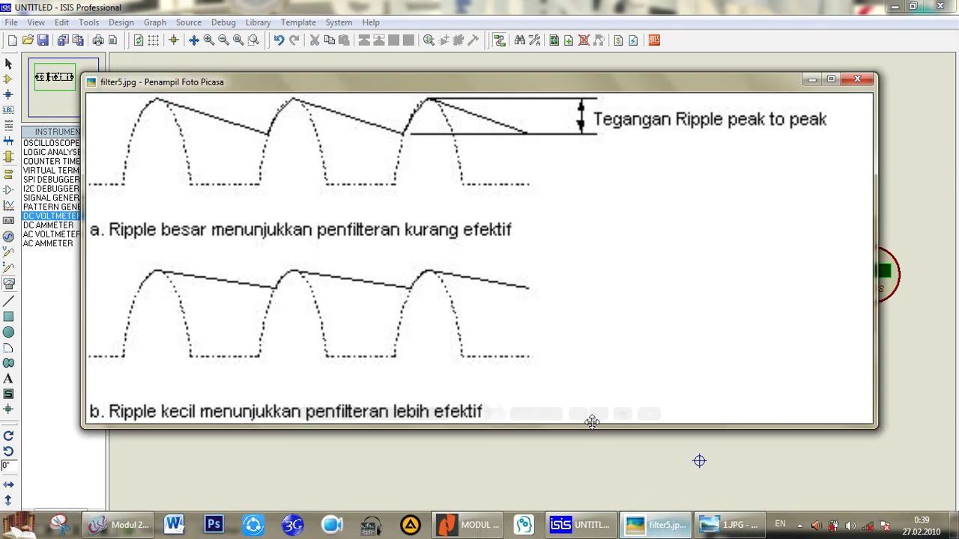
scroll(527, 350, "up", 4)
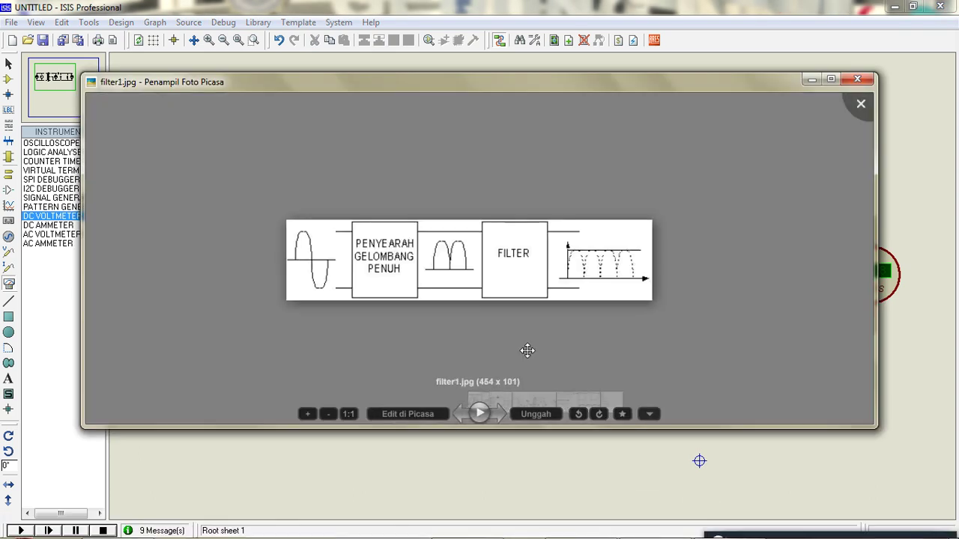
left_click_drag(496, 84, 509, 346)
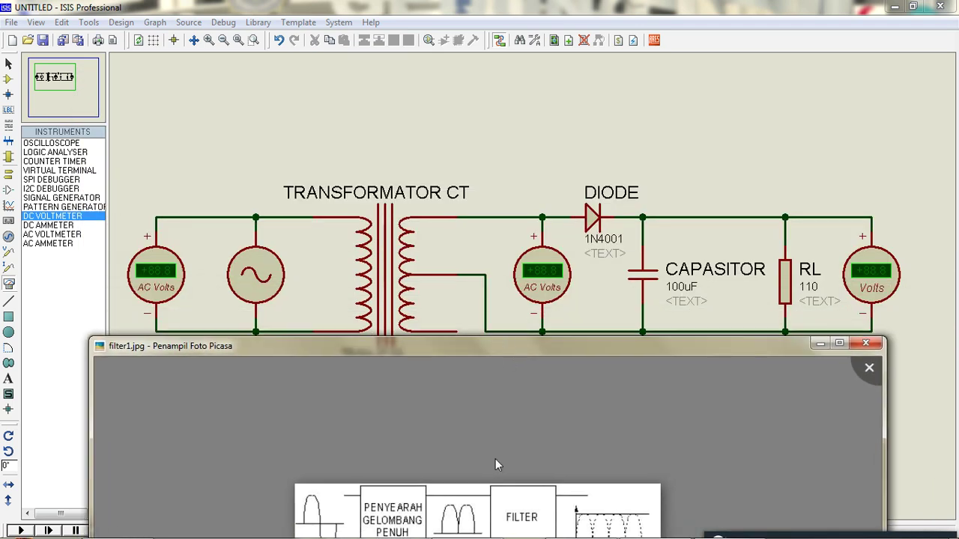
left_click_drag(493, 524, 493, 443)
left_click_drag(499, 350, 500, 385)
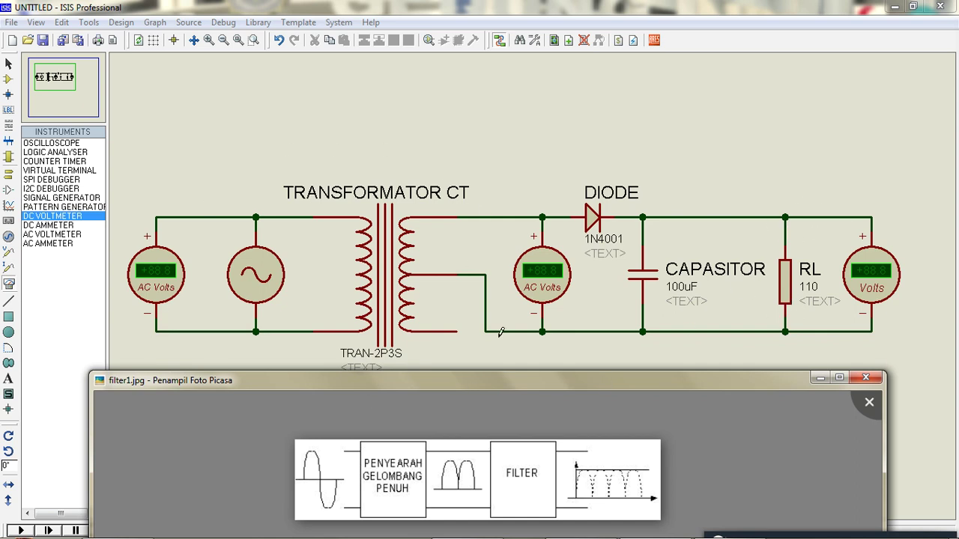
left_click(821, 378)
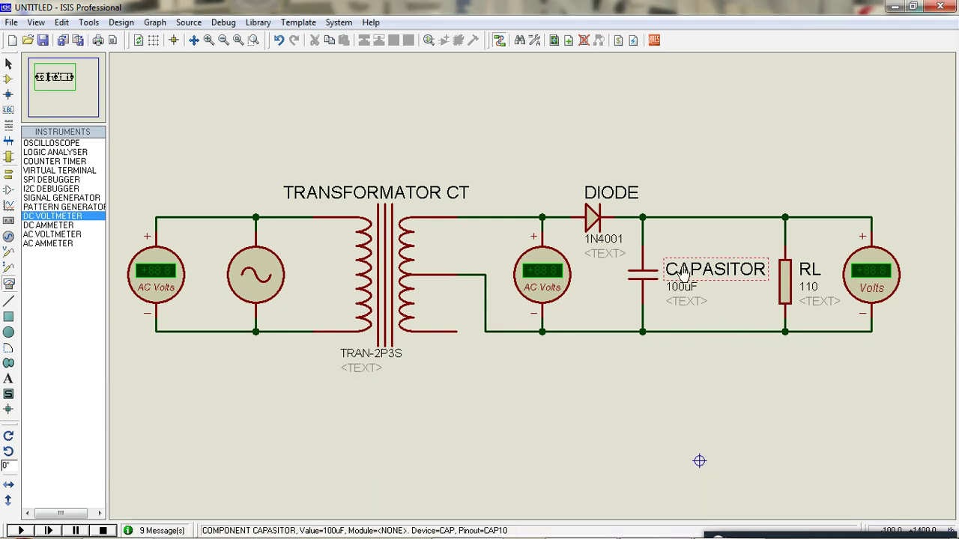
Place an oscilloscope above RL and wire its channel A to the node between the secondary-side AC voltmeter and the diode.
middle_click_drag(662, 155, 639, 190)
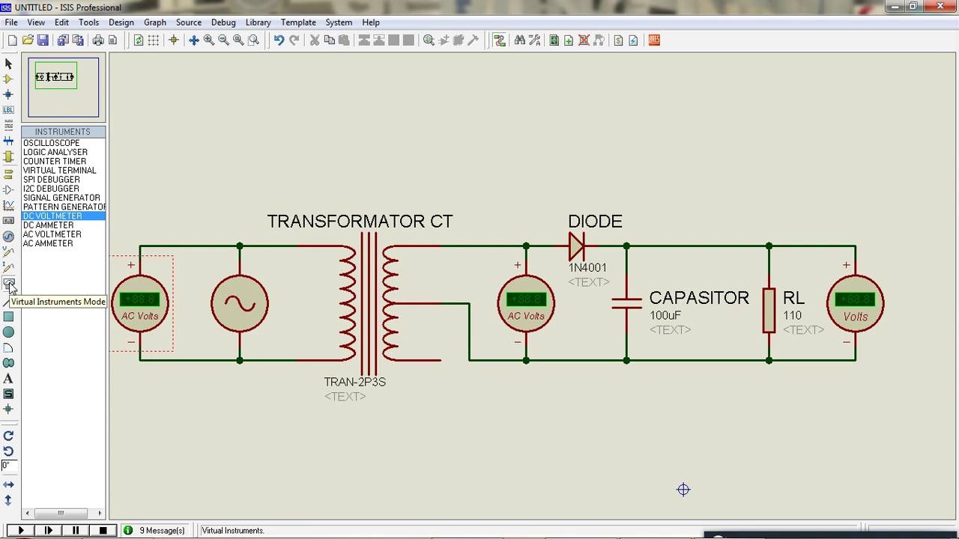
left_click(56, 143)
left_click(746, 119)
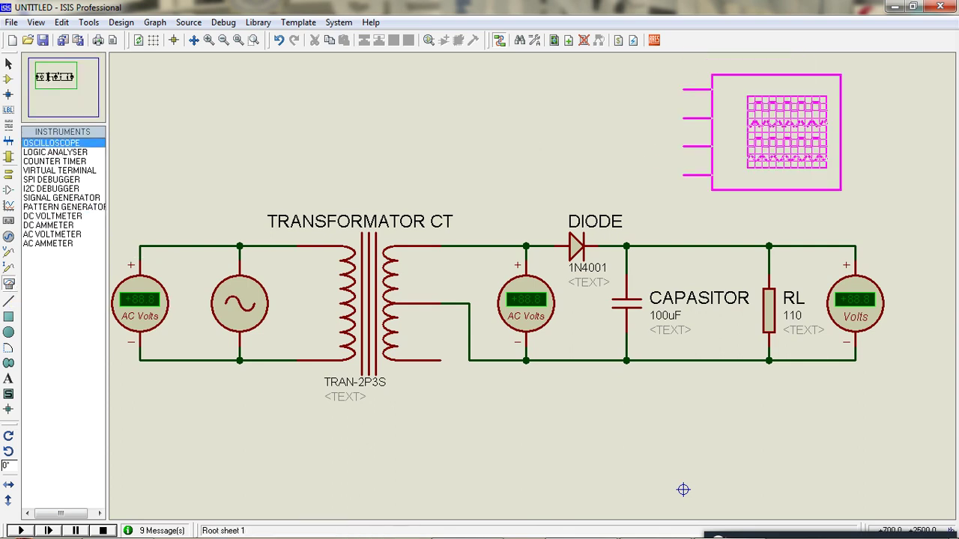
left_click(710, 114)
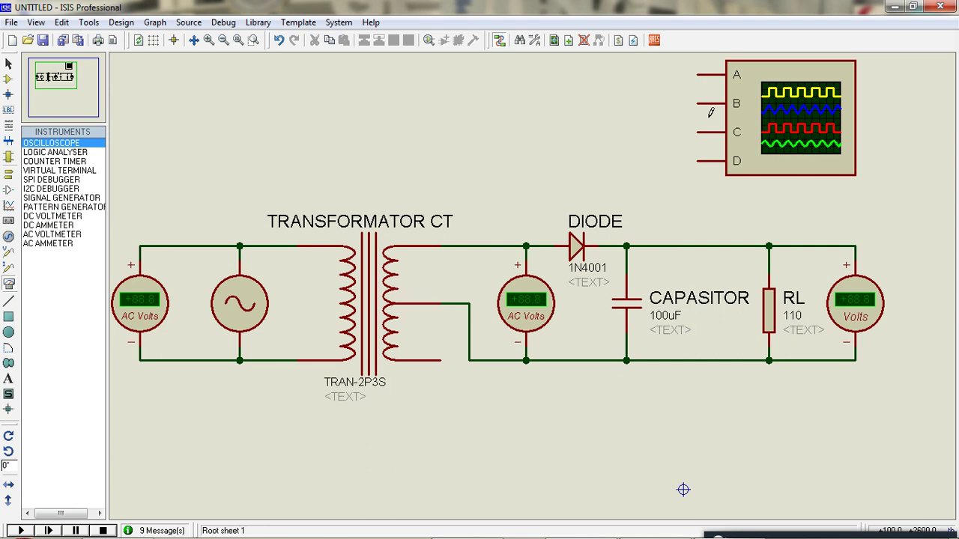
left_click(698, 75)
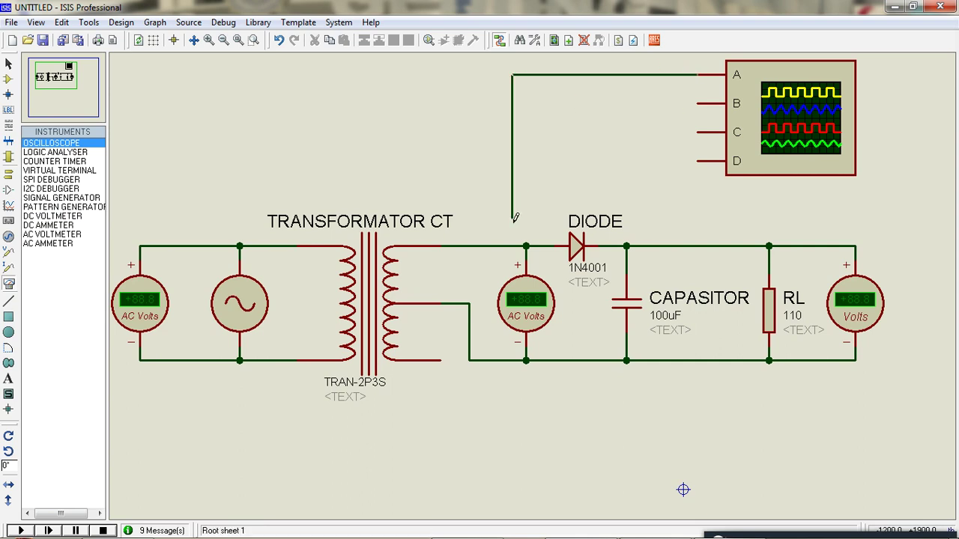
left_click(526, 246)
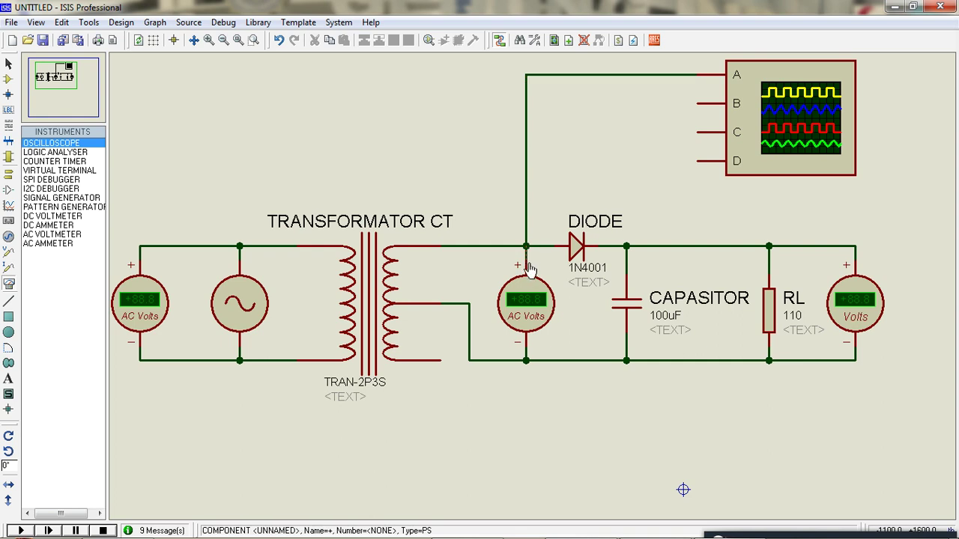
Move the oscilloscope further to the right of the circuit to leave room for the channel B wire.
left_click(764, 147)
left_click_drag(764, 147, 793, 147)
left_click(709, 122)
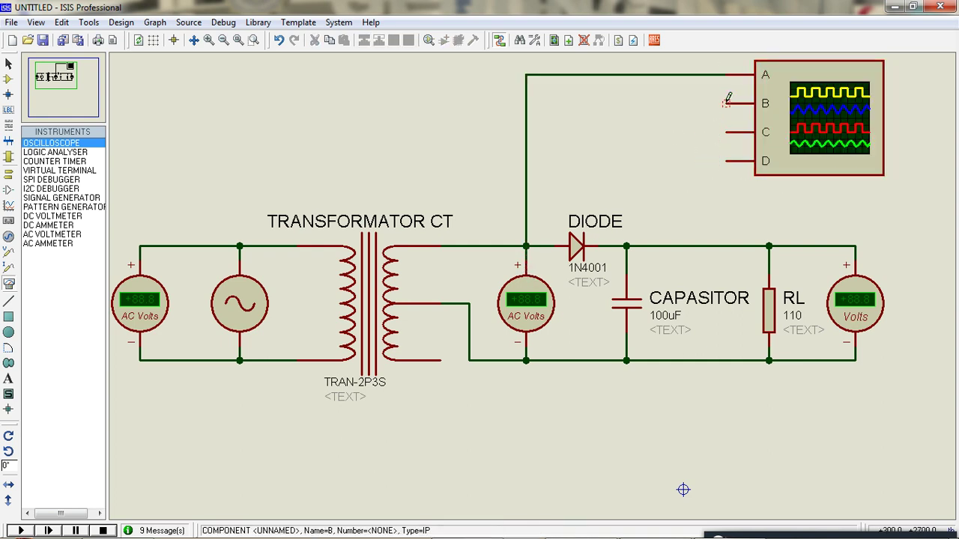
left_click(725, 103)
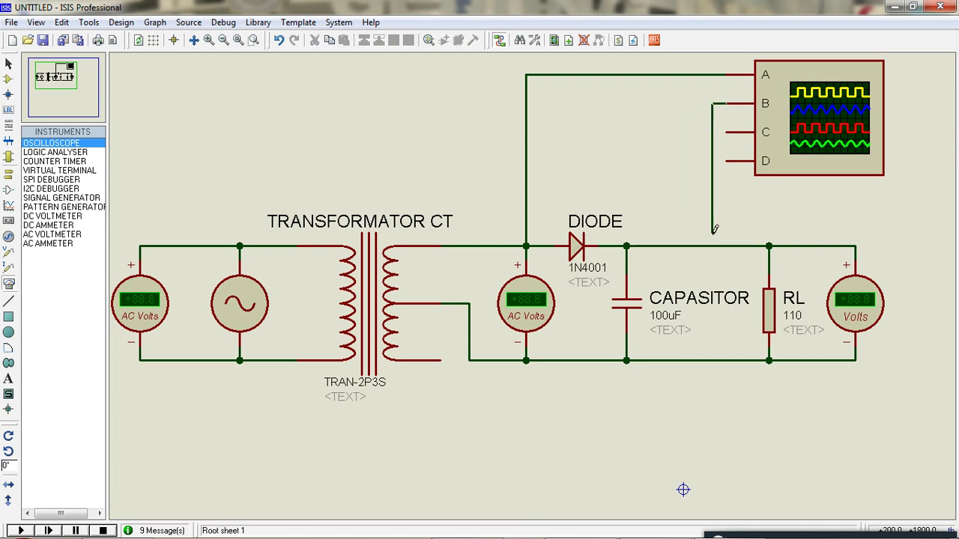
key("Escape")
left_click_drag(796, 135, 869, 146)
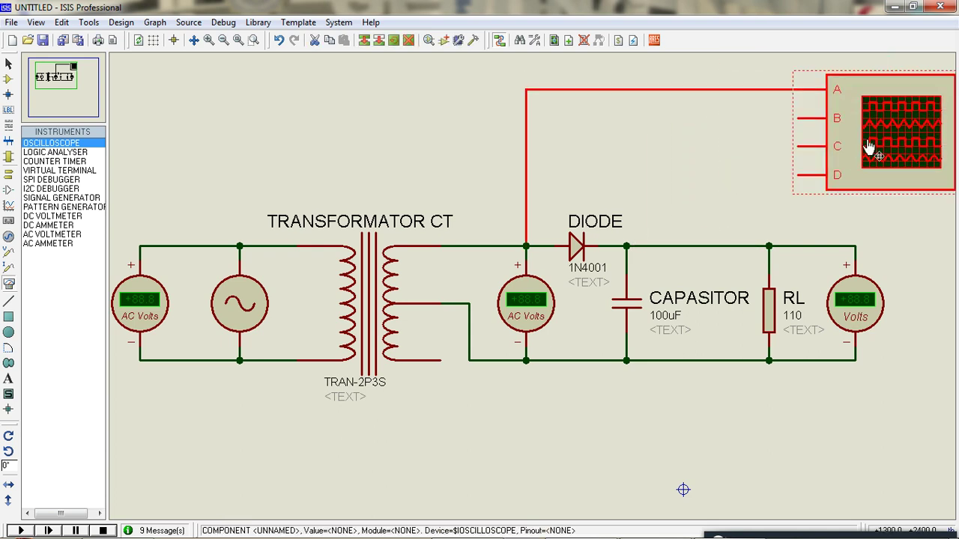
Wire oscilloscope channel B to the junction above RL on the upper output line.
scroll(761, 188, "down", 2)
scroll(531, 246, "up", 2)
left_click_drag(531, 246, 573, 255)
left_click(487, 277)
left_click(493, 277)
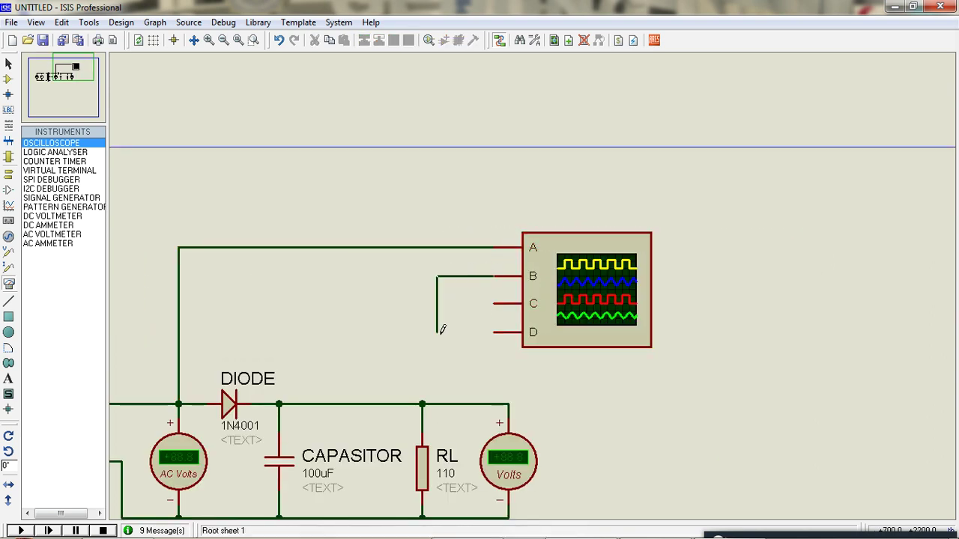
left_click(423, 403)
scroll(428, 321, "down", 1)
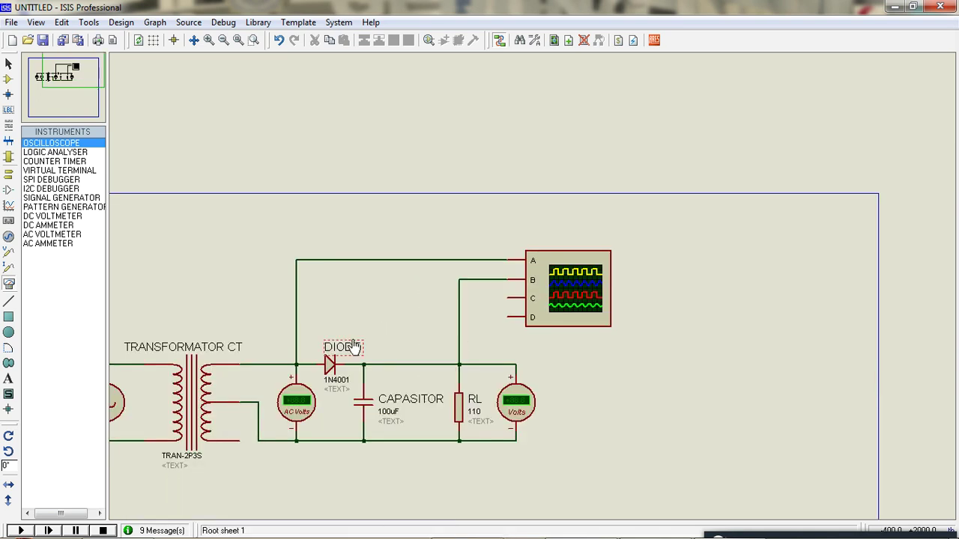
Shift the oscilloscope slightly left so it sits closer to the channel B wire above RL.
left_click(559, 325)
left_click_drag(559, 325, 530, 325)
left_click(464, 314)
scroll(465, 315, "down", 1)
scroll(364, 316, "up", 2)
scroll(612, 292, "down", 1)
scroll(539, 286, "up", 2)
scroll(529, 257, "down", 1)
middle_click_drag(529, 257, 662, 237)
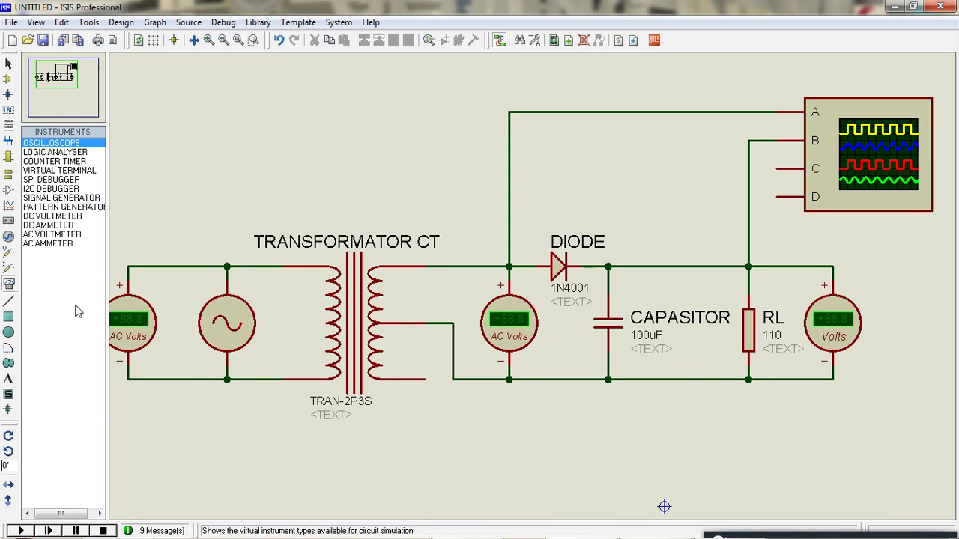
Add the component-style text label OSCILLOSCOPE and position it directly beneath the oscilloscope.
left_click(12, 380)
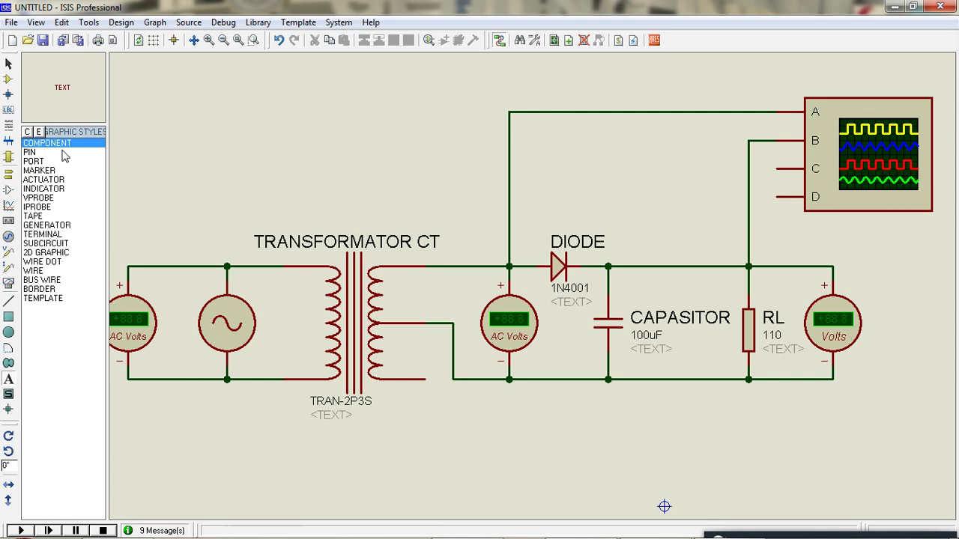
left_click(814, 235)
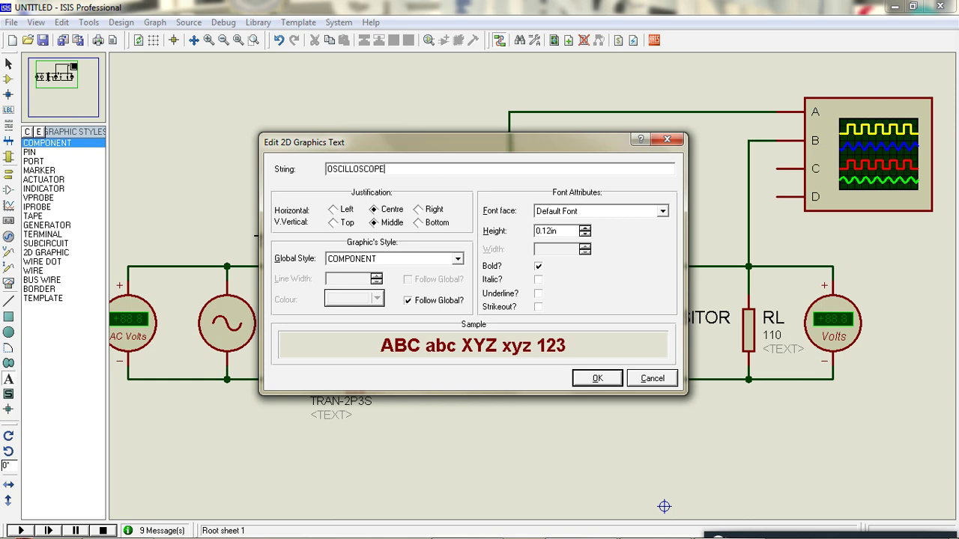
key("Return")
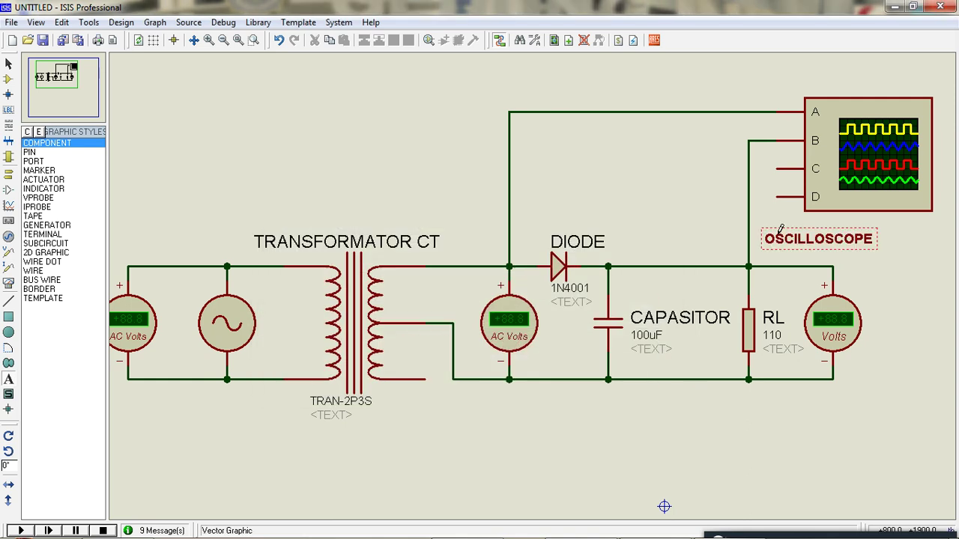
right_click(780, 238)
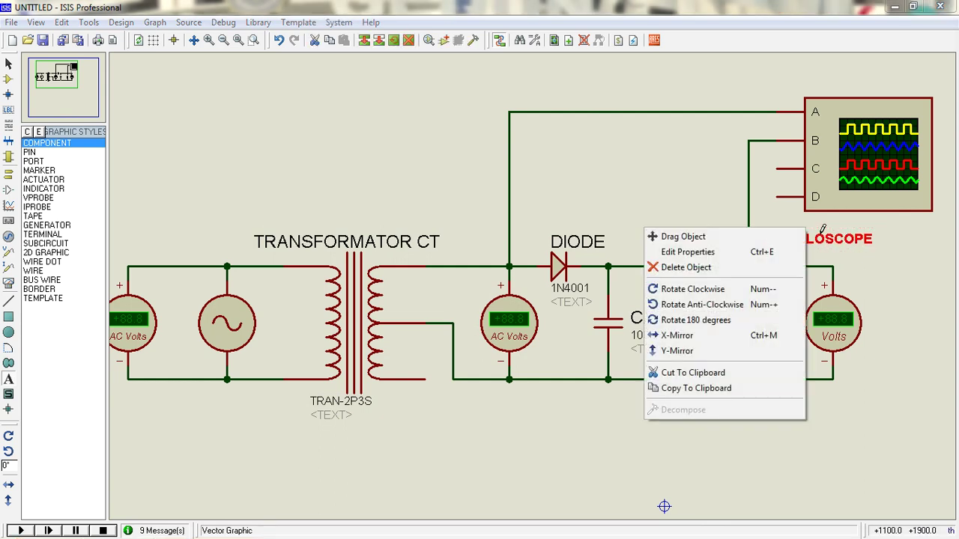
left_click(780, 238)
left_click(803, 228)
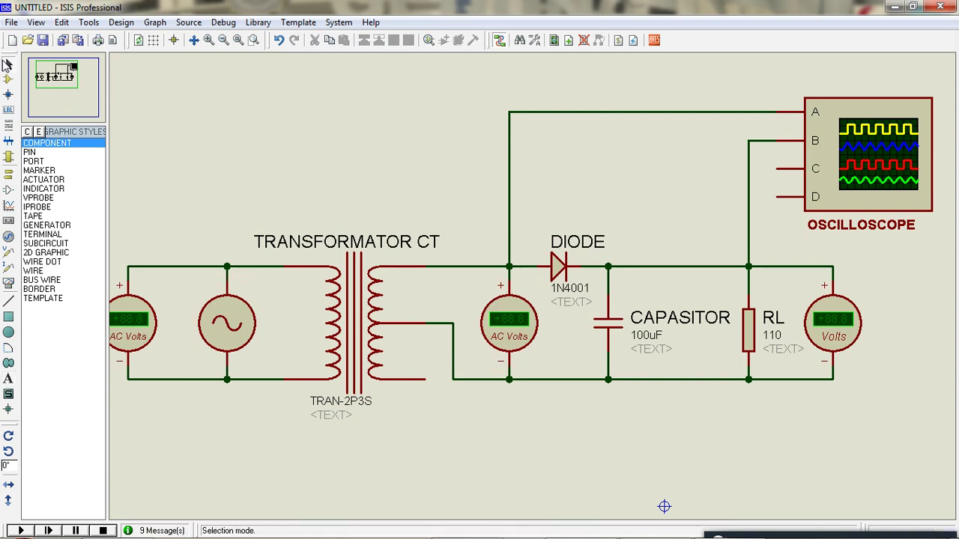
Check the sine source's annotations in reference image 1.JPG against the amplitude and frequency in the source's properties.
mouse_move(486, 533)
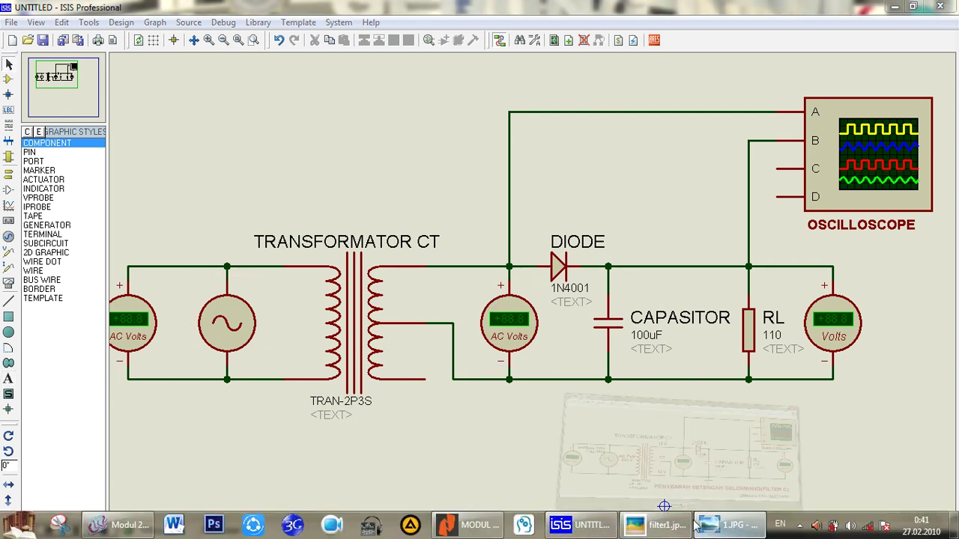
left_click(721, 526)
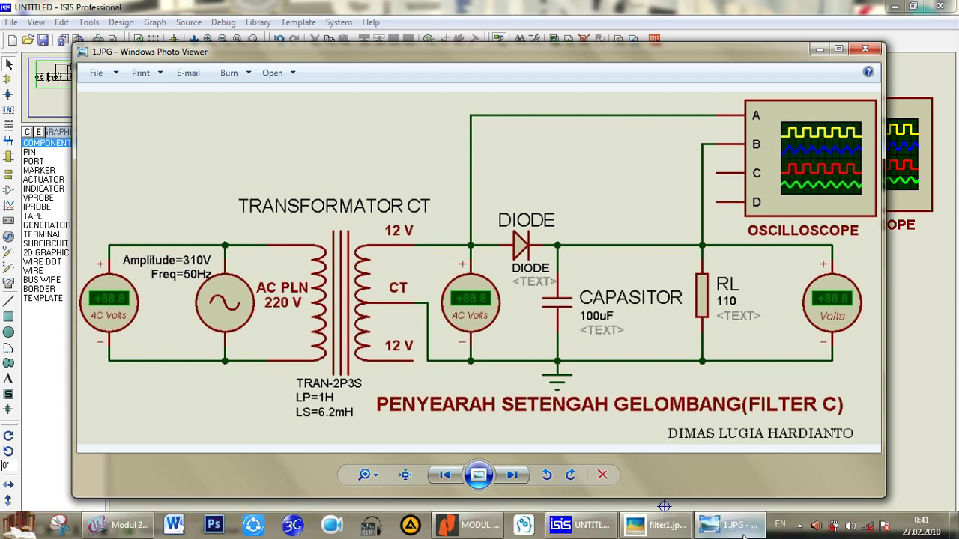
left_click(752, 528)
left_click(228, 323)
left_click(229, 324)
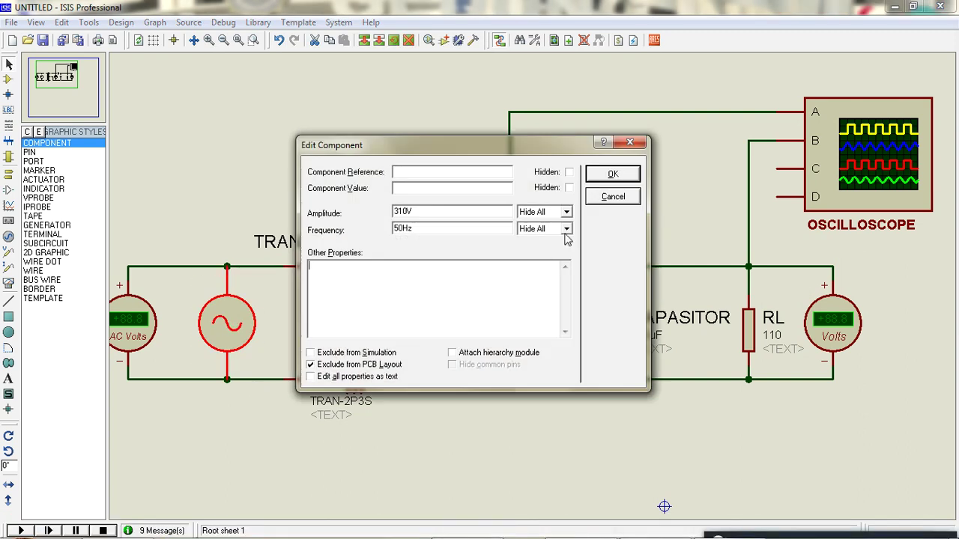
left_click(603, 201)
Add Amplitude=310V and Freq=50Hz on separate lines to the sine source's other properties.
right_click(259, 352)
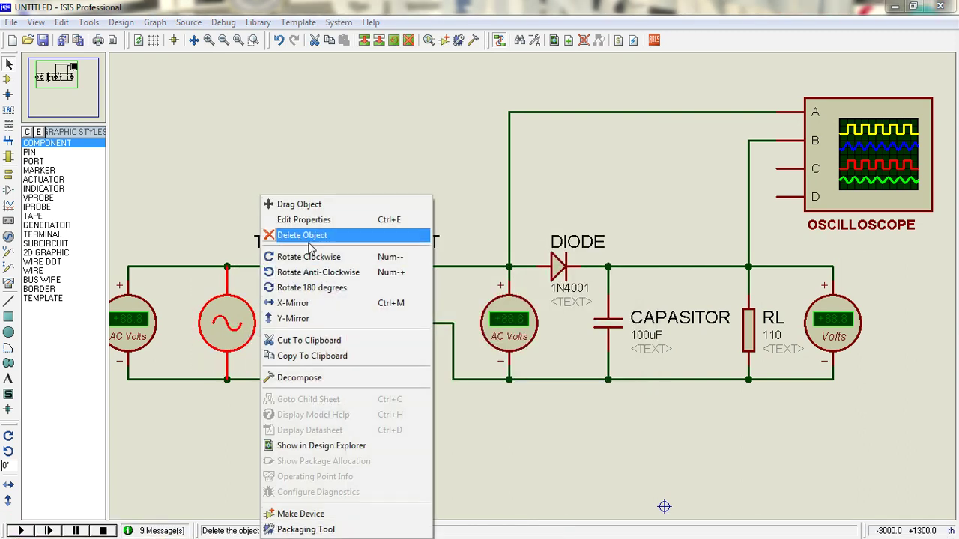
left_click(302, 220)
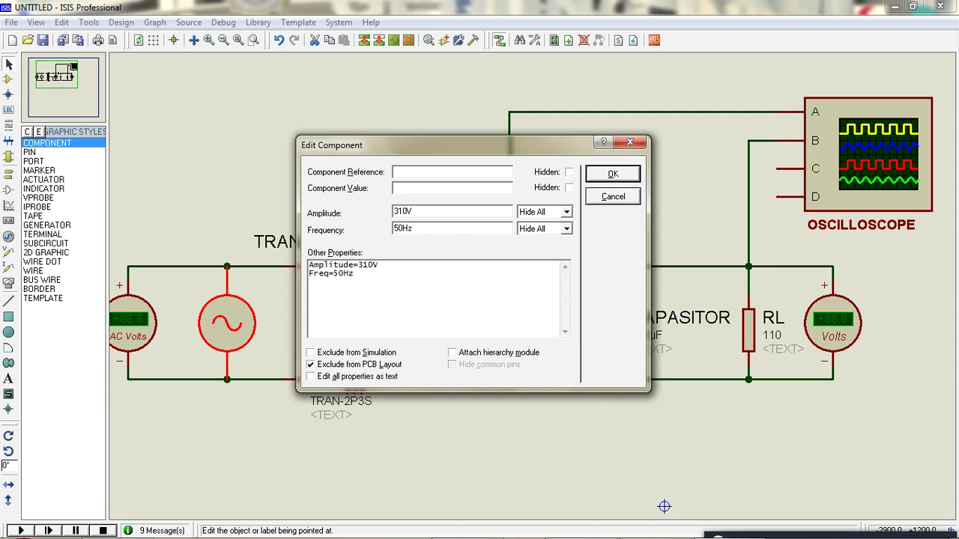
left_click(613, 173)
Rewrite the sine source's other properties as {Amplitude=310V and Freq=50Hz} on two lines, enclosed in one pair of curly braces.
double_click(253, 318)
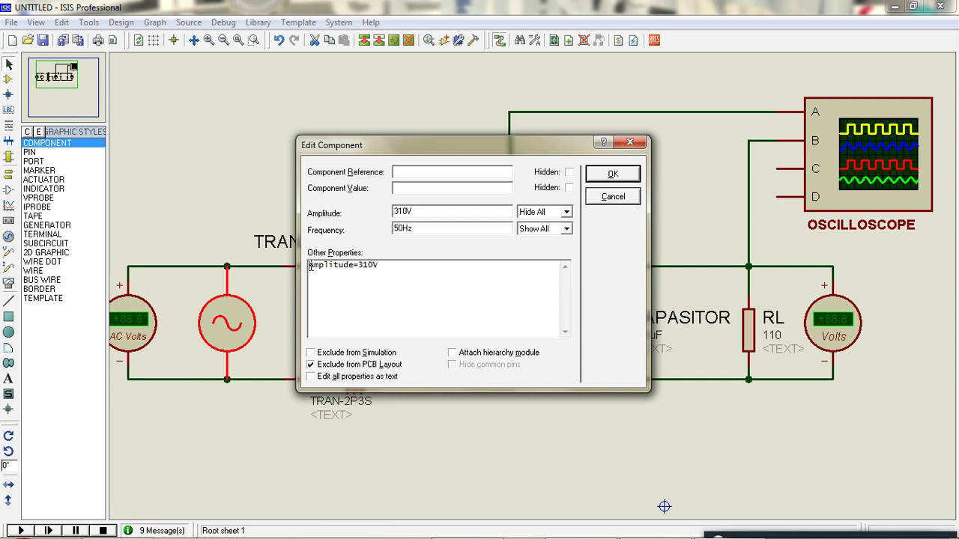
left_click(309, 266)
type("{")
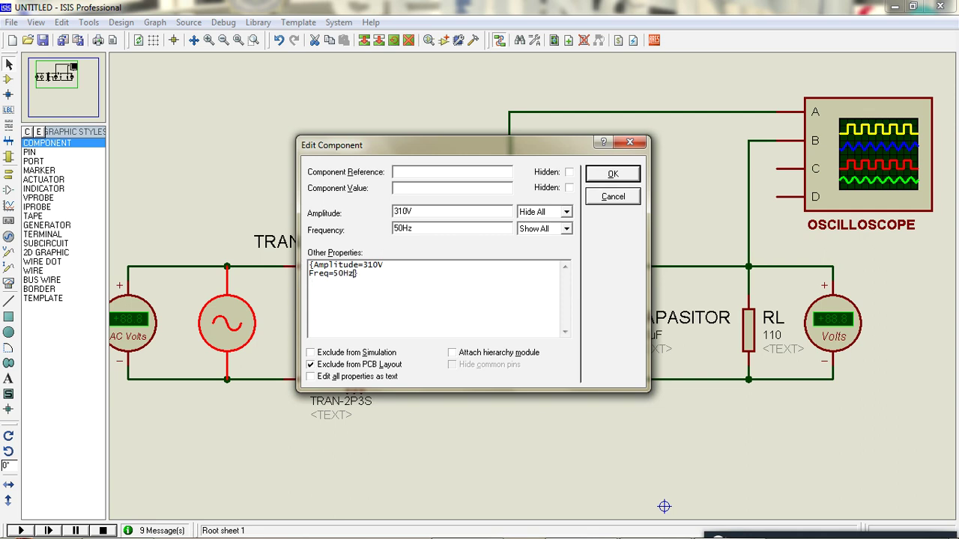
left_click(612, 179)
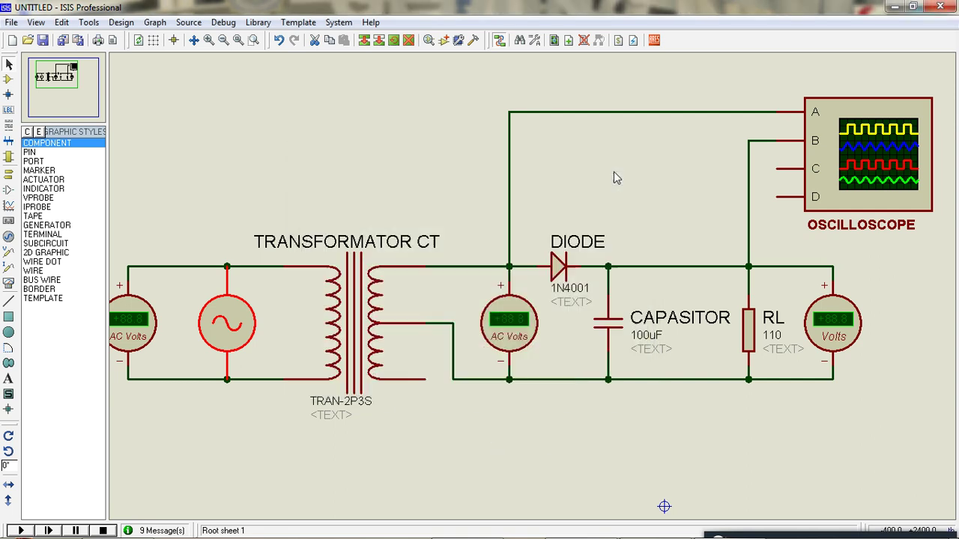
middle_click_drag(263, 368, 535, 293)
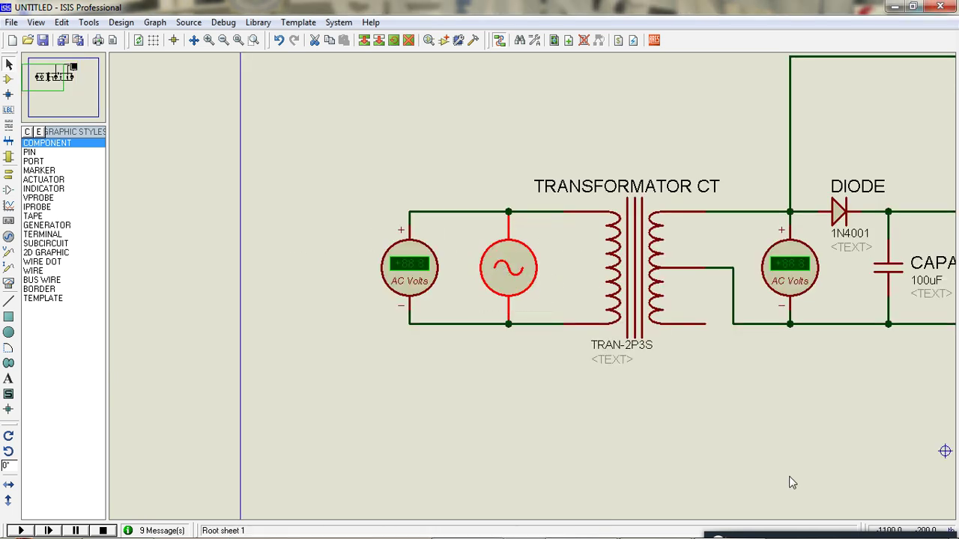
Choose 2D graphics text in the PORT style for annotating the schematic.
middle_click_drag(835, 425, 689, 418)
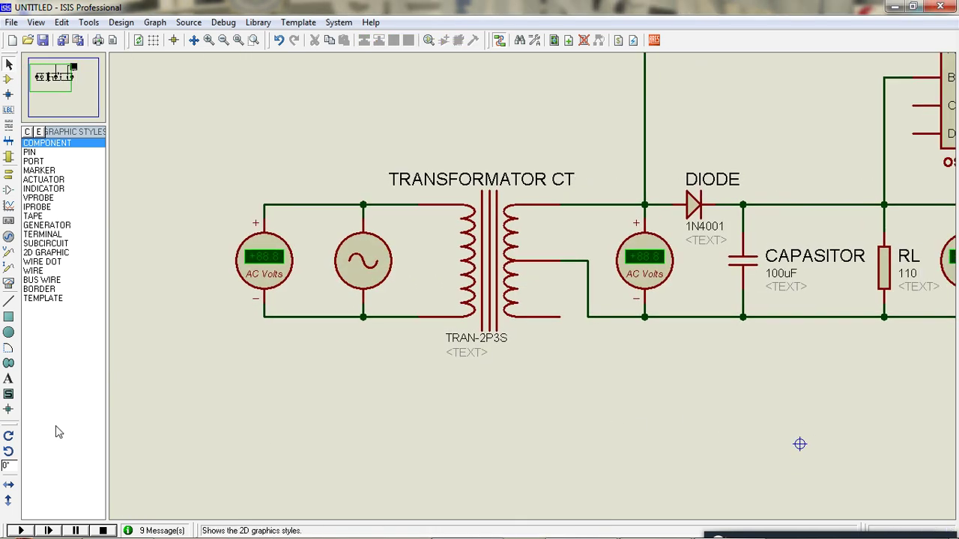
left_click(9, 380)
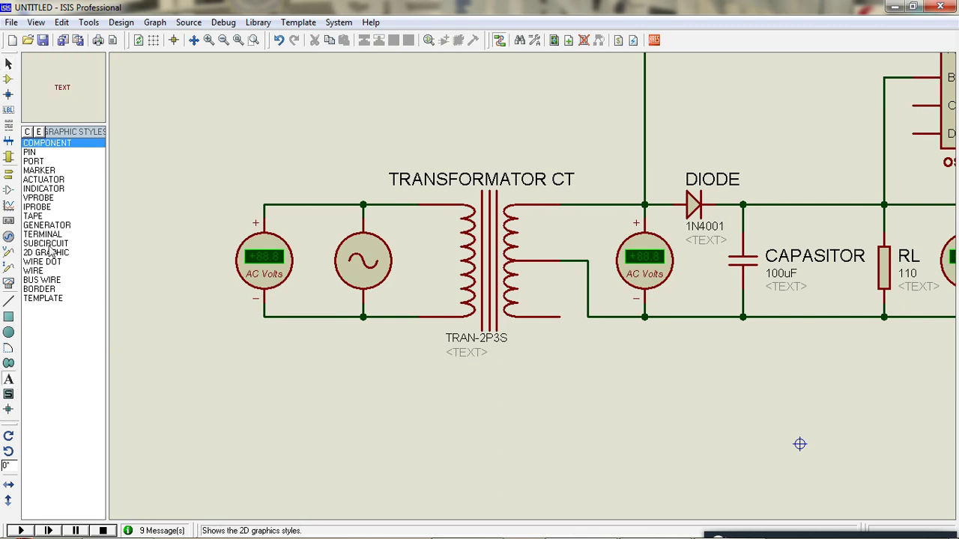
left_click(58, 154)
left_click(66, 161)
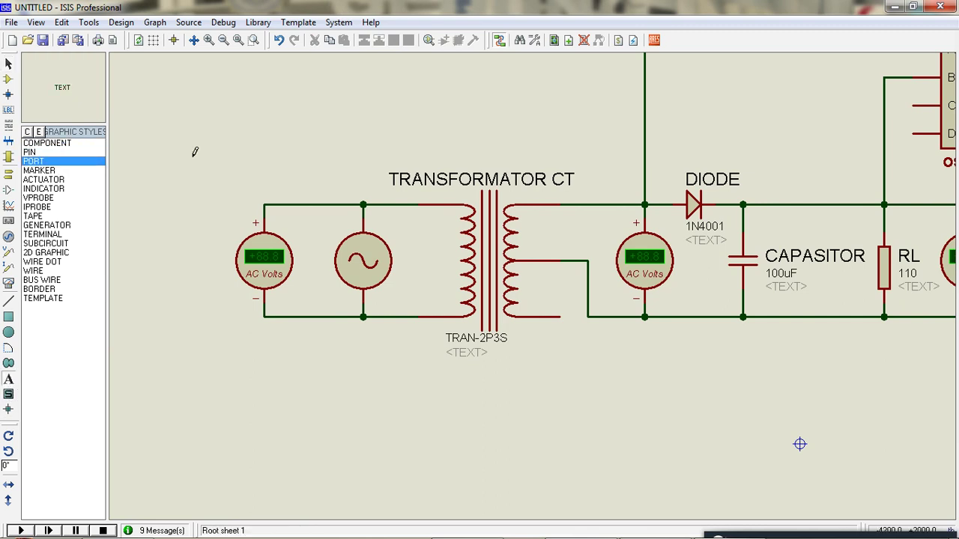
left_click(300, 154)
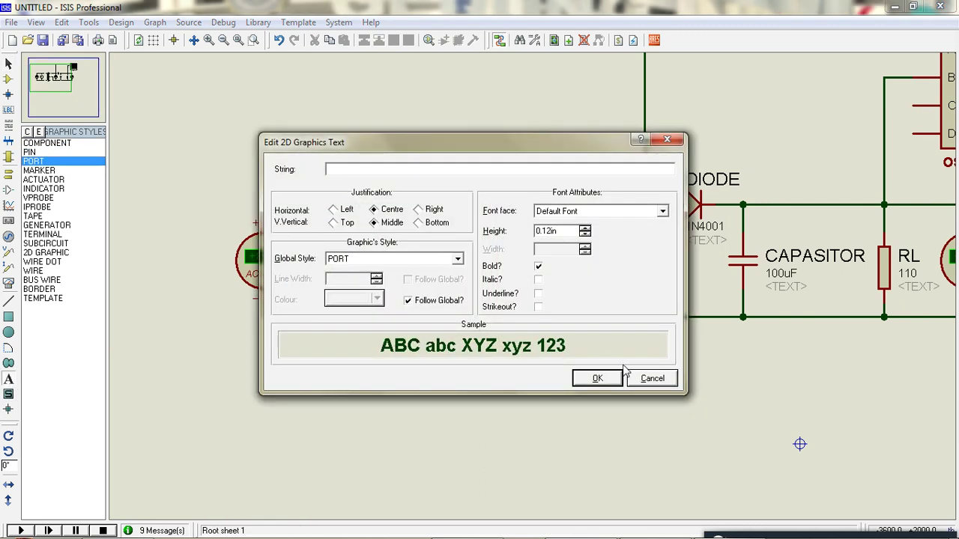
left_click(649, 378)
right_click(407, 243)
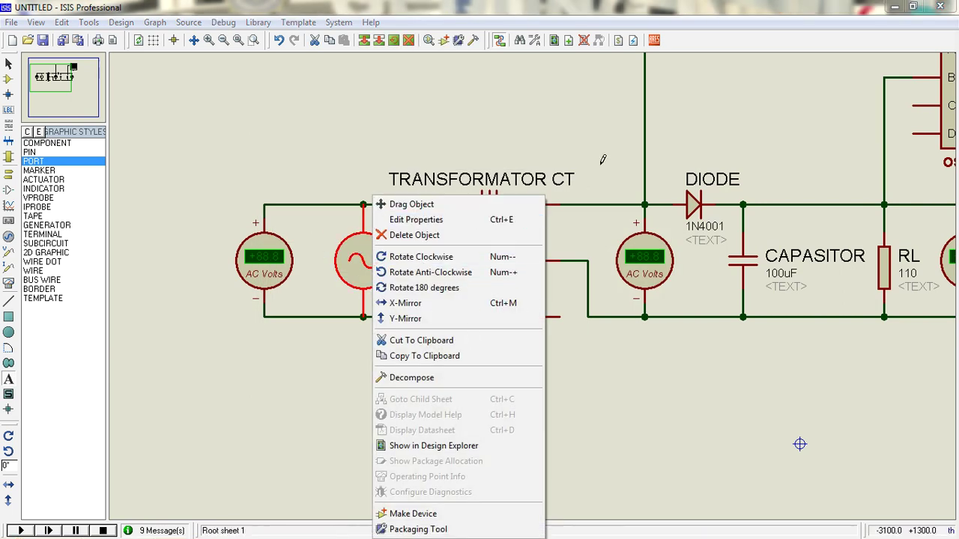
left_click(603, 140)
middle_click_drag(604, 139, 448, 156)
middle_click_drag(548, 168, 507, 178)
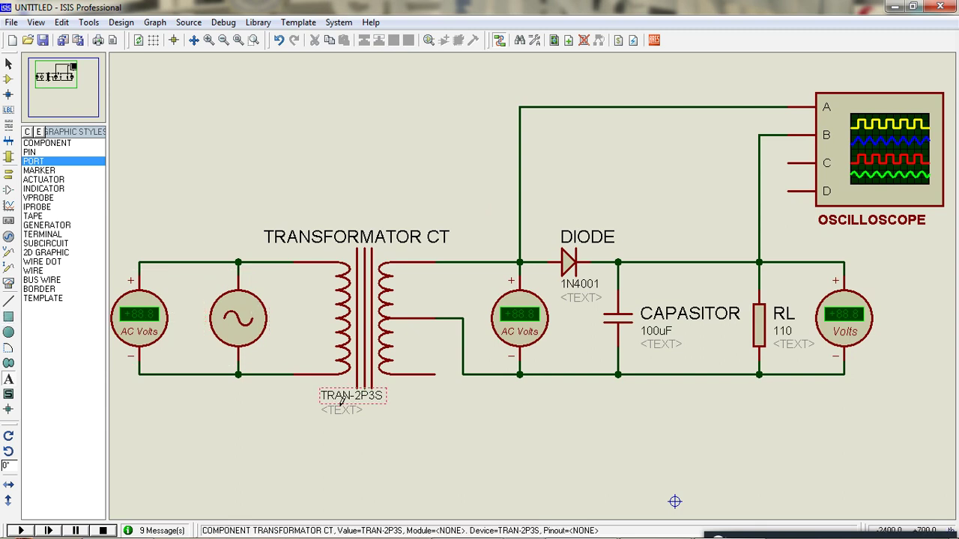
middle_click_drag(484, 180, 478, 197)
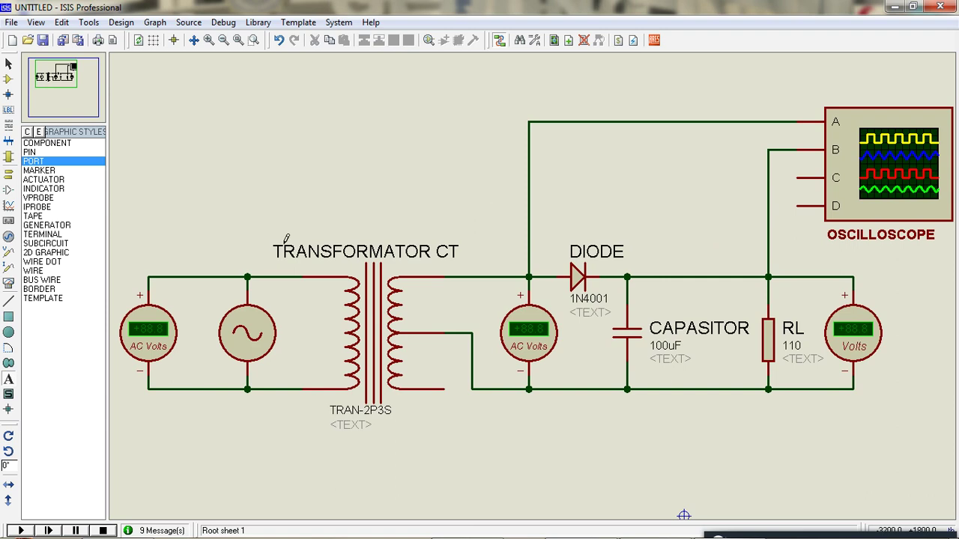
Add the port-style title PENYEARAH SETENGAH GELOMBANG(FILTER C) and move it just beneath the rectifier and load section's lower wire.
left_click(638, 440)
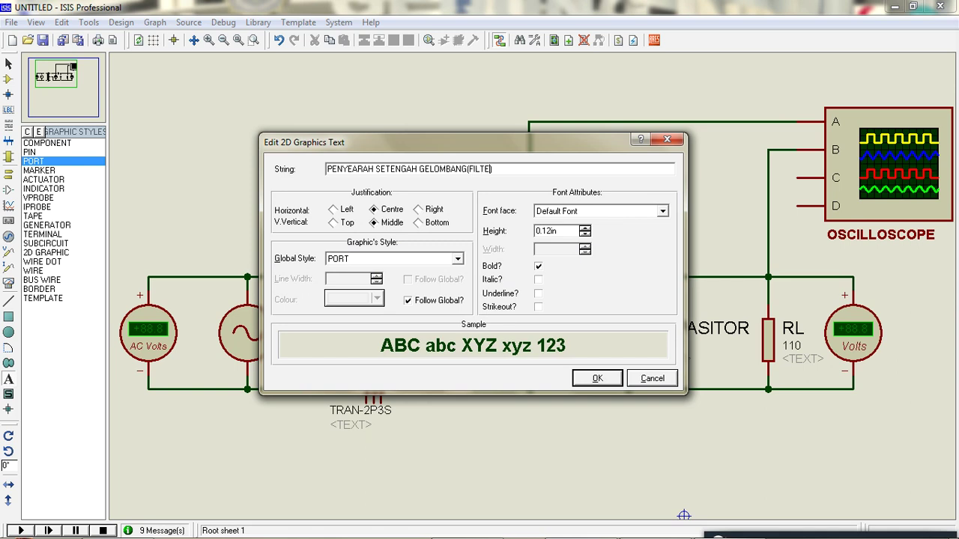
key("Return")
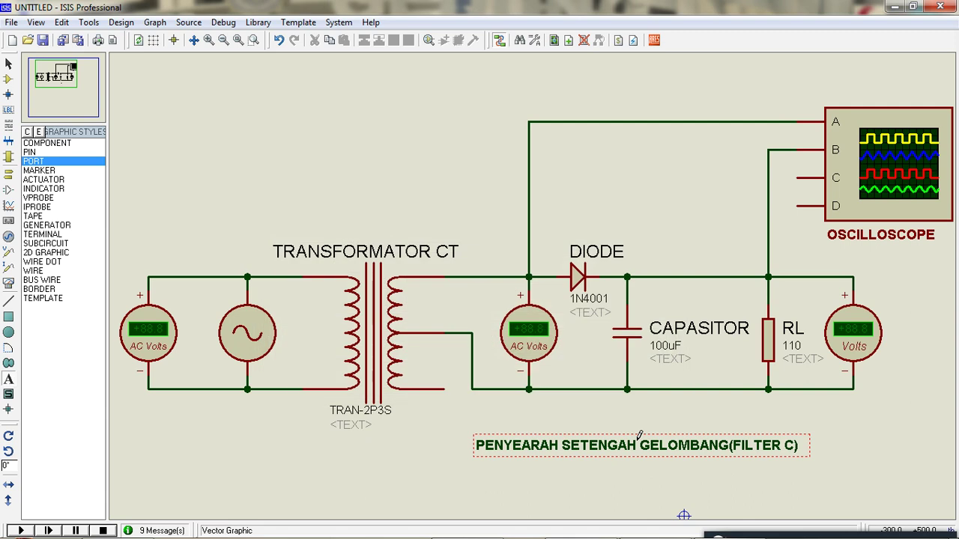
right_click(641, 444)
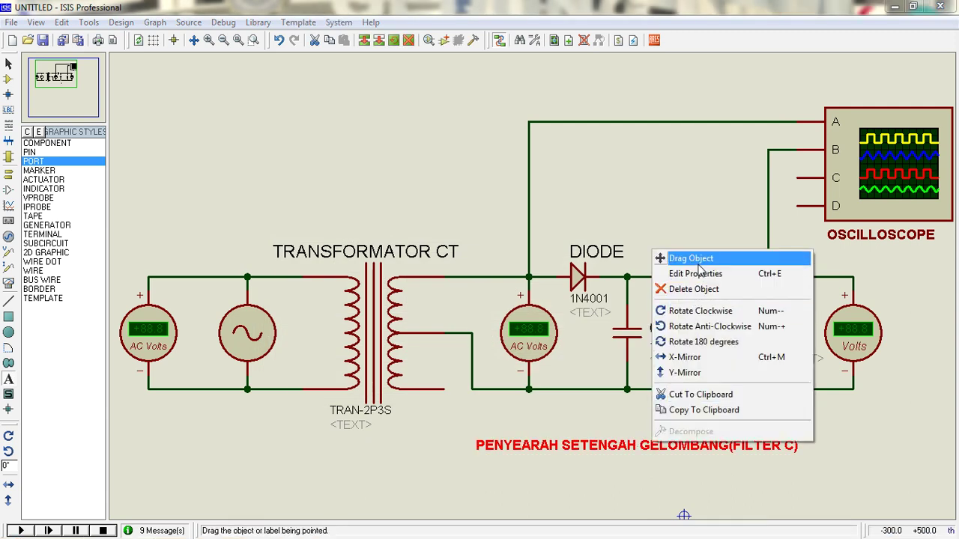
left_click(755, 263)
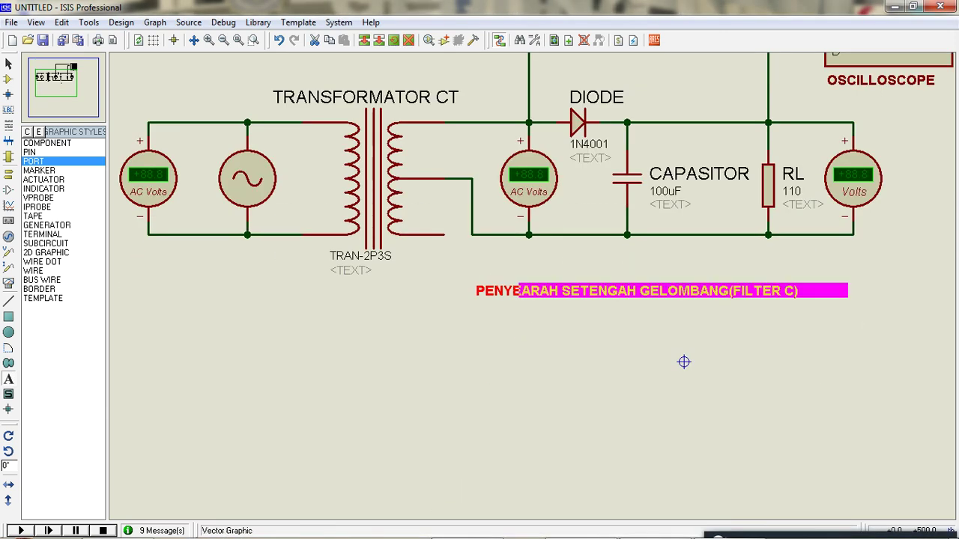
left_click(684, 362)
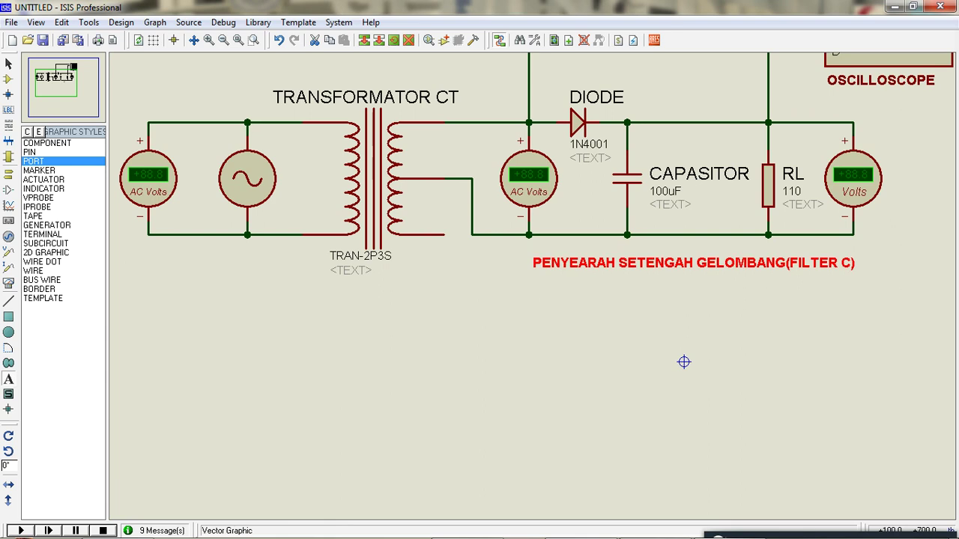
Override the global style colour of the circuit title and make its text red.
scroll(634, 396, "down", 1)
scroll(509, 514, "up", 2)
right_click(531, 368)
left_click(568, 200)
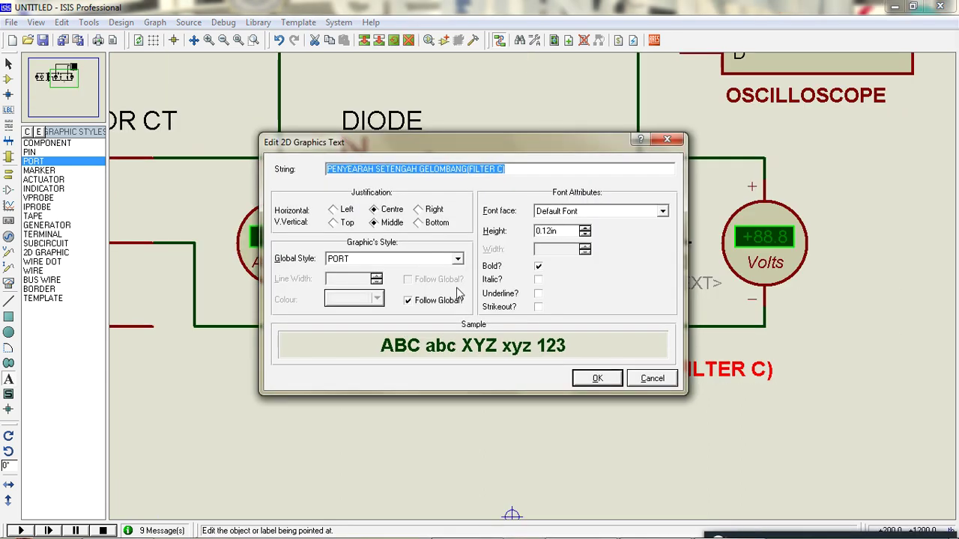
left_click(413, 300)
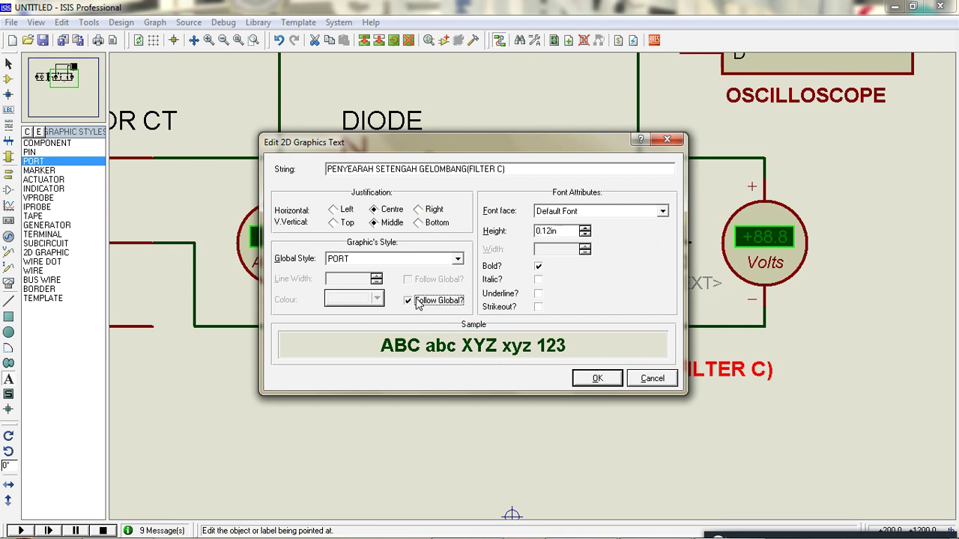
left_click(377, 300)
left_click(425, 307)
left_click(600, 378)
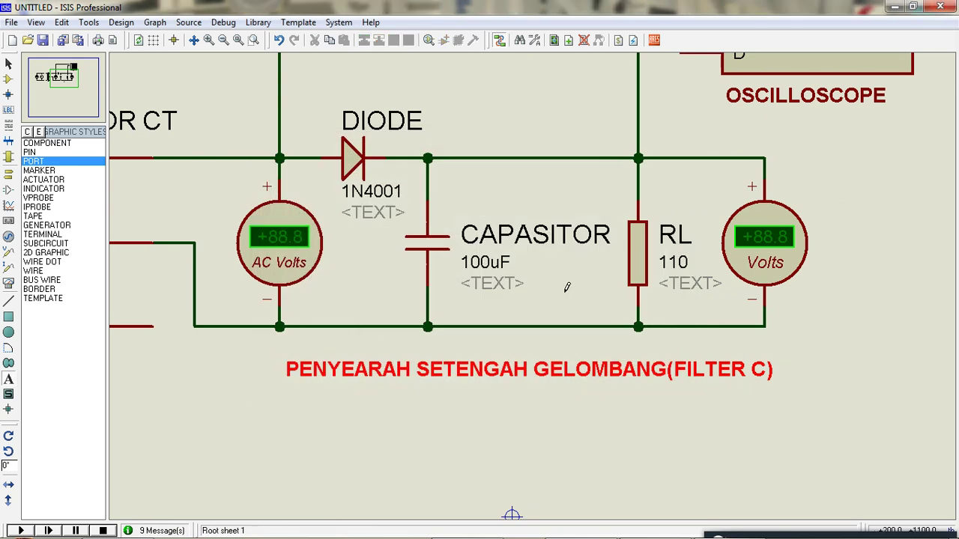
Run the circuit simulation and move the Digital Oscilloscope window to inspect the waveforms and meters.
scroll(567, 407, "down", 1)
scroll(458, 256, "up", 1)
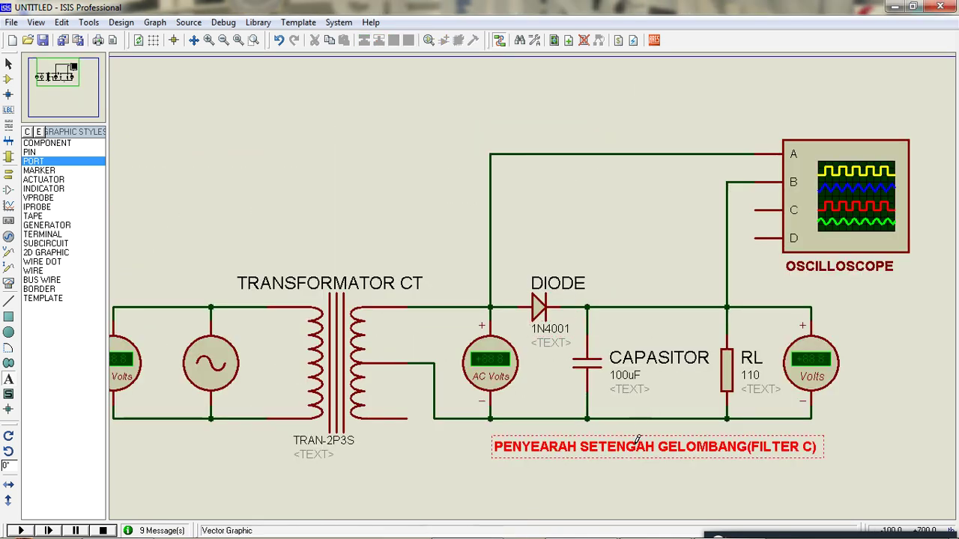
scroll(483, 438, "down", 1)
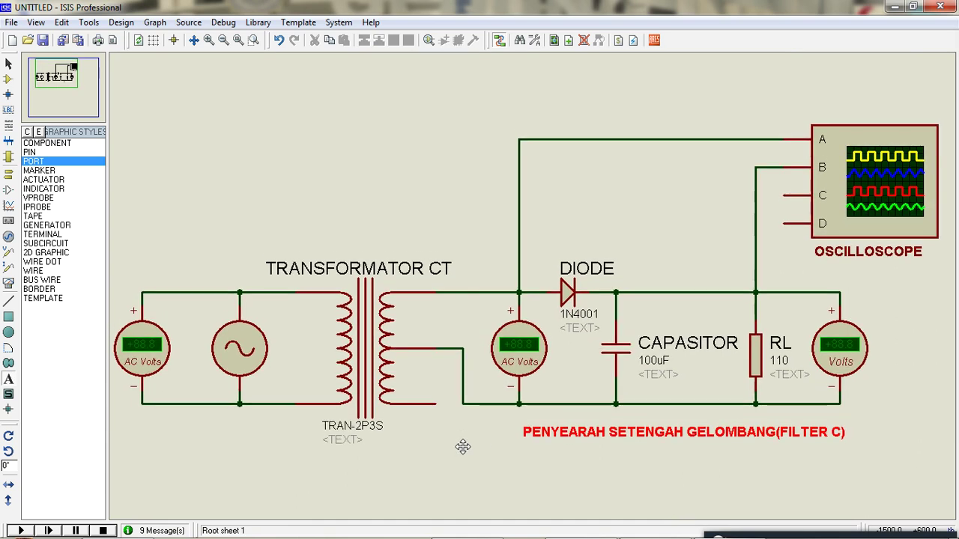
scroll(462, 447, "up", 1)
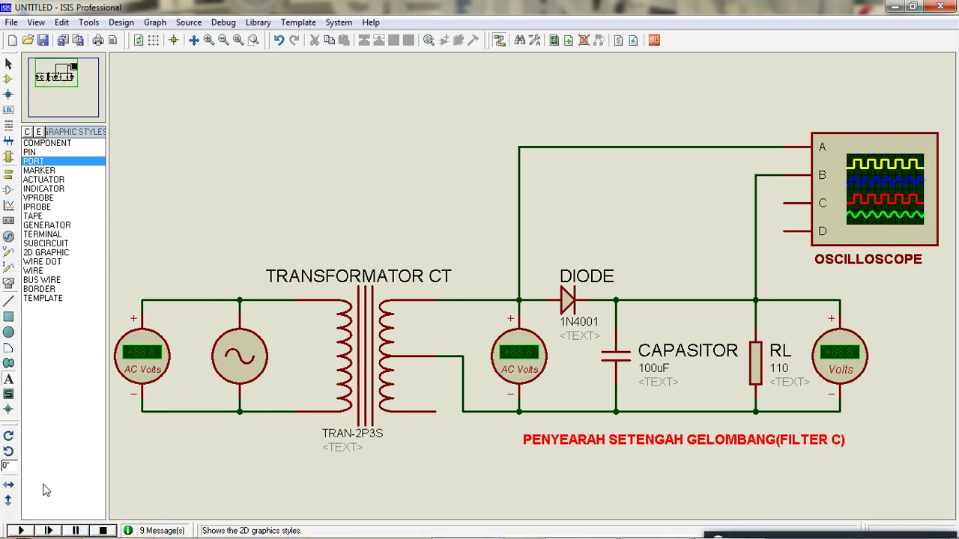
left_click(21, 530)
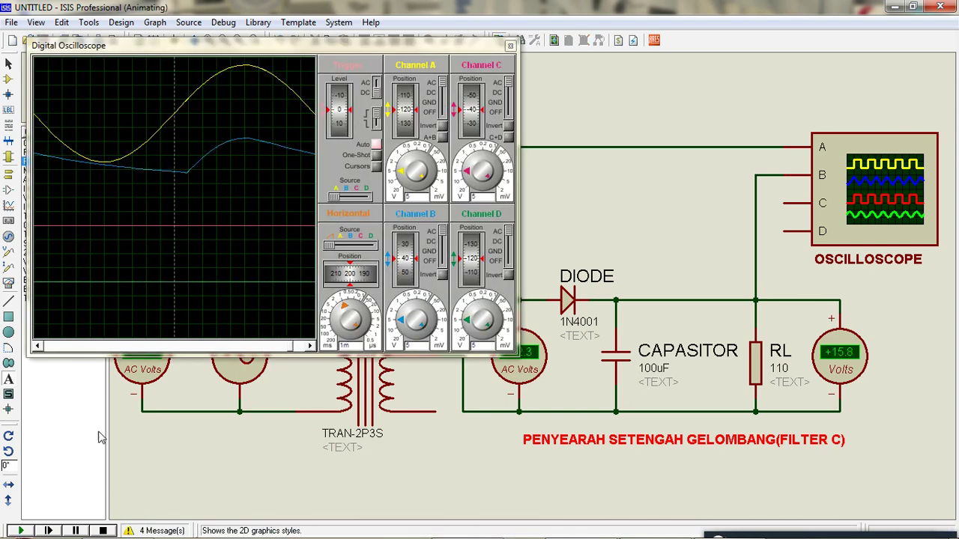
left_click_drag(262, 47, 388, 57)
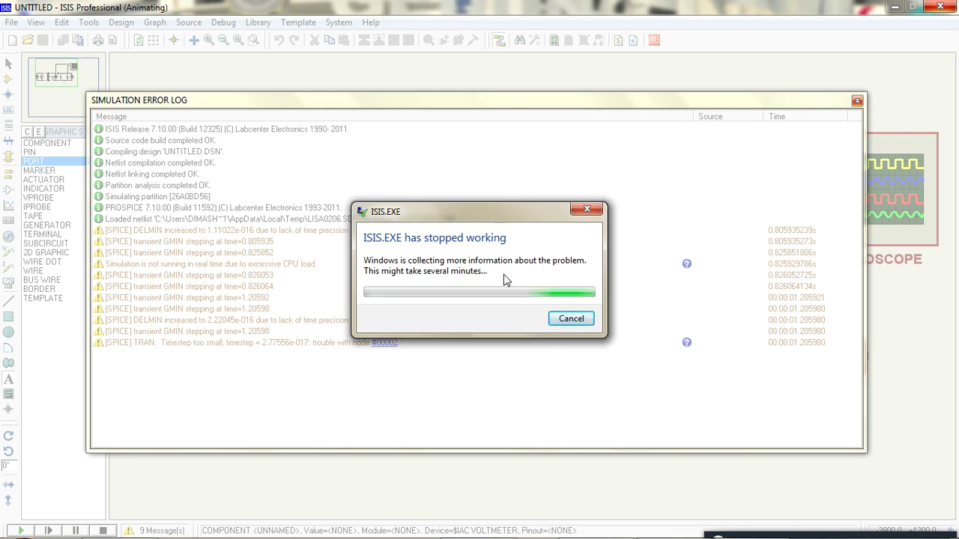
Dismiss the ISIS.EXE crash report and close the unresponsive ISIS window.
left_click(569, 319)
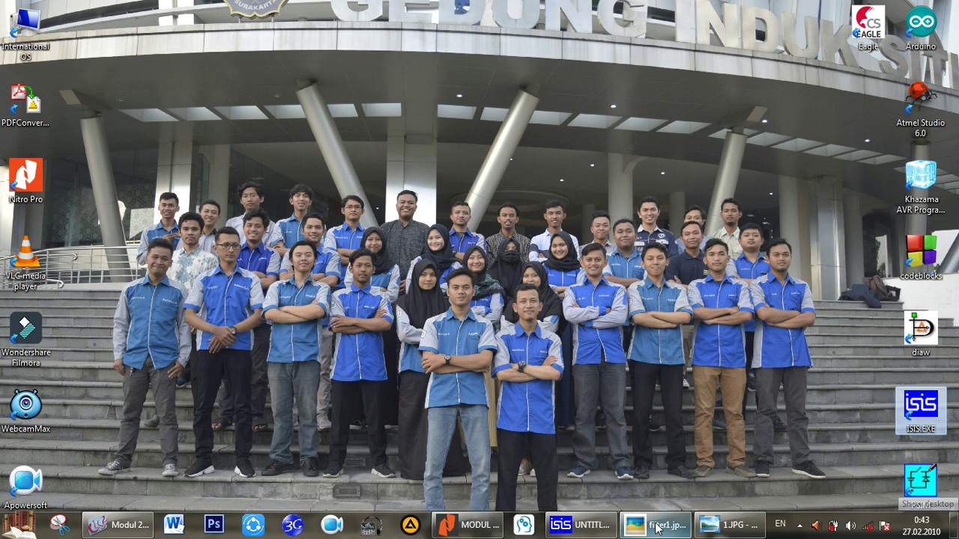
right_click(602, 526)
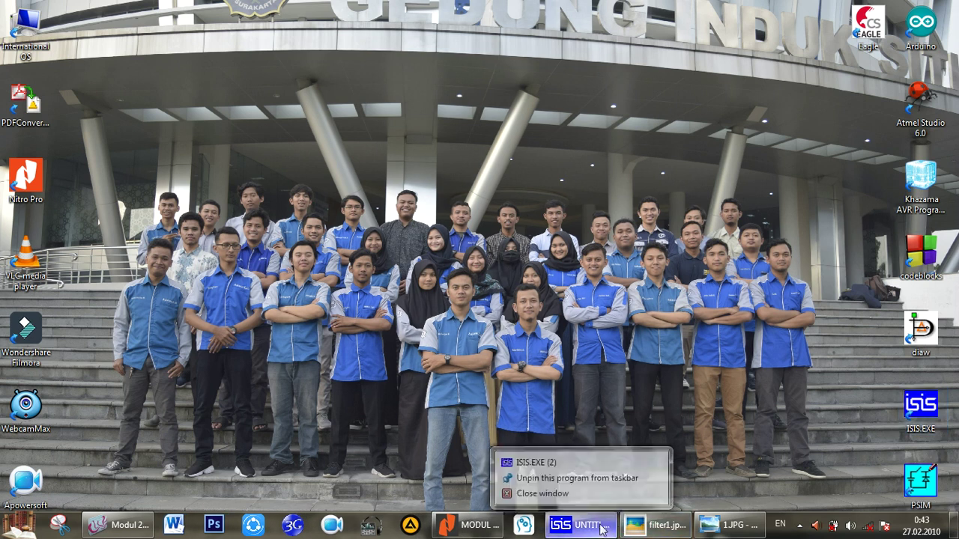
left_click(597, 493)
Check the running processes in Windows Task Manager for a leftover ISIS.EXE, and close Task Manager.
right_click(782, 528)
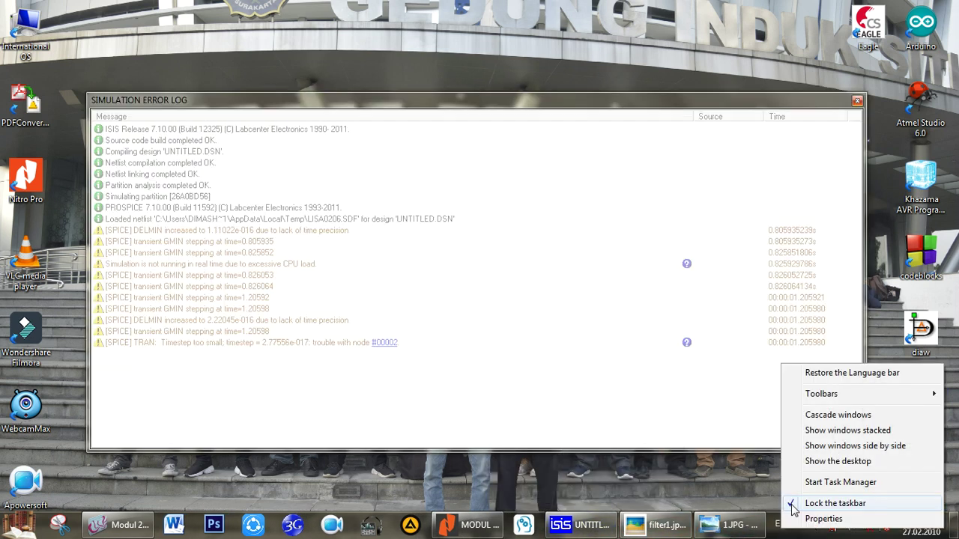
left_click(794, 484)
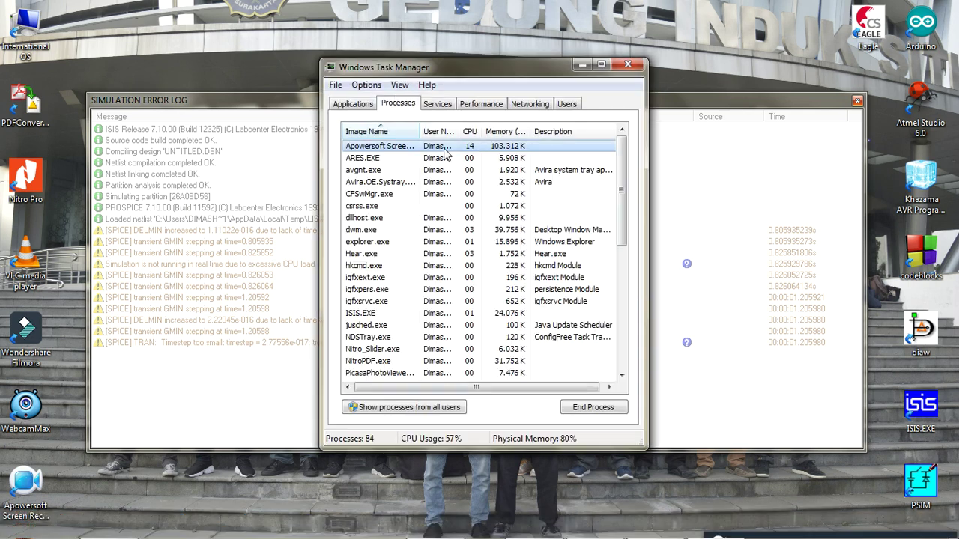
scroll(528, 217, "down", 2)
scroll(528, 218, "down", 5)
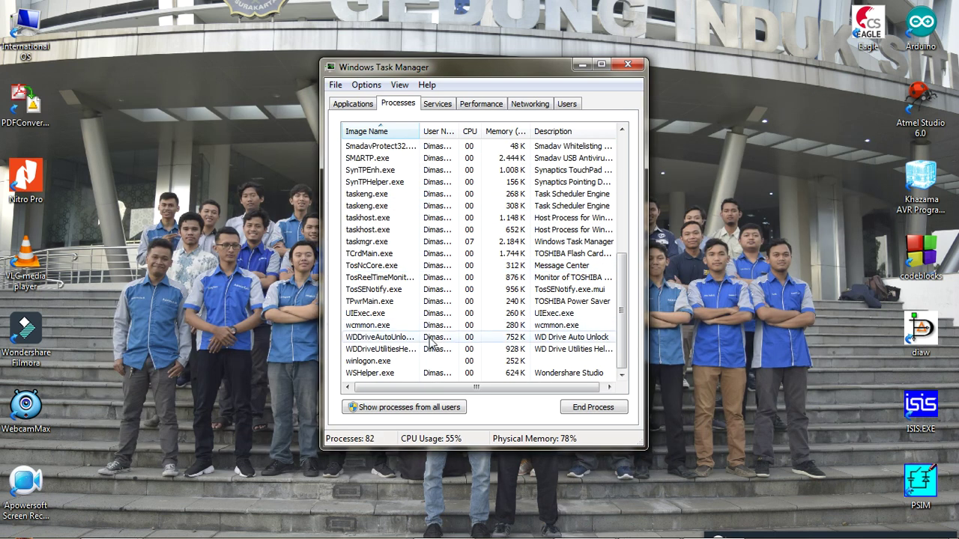
left_click(633, 66)
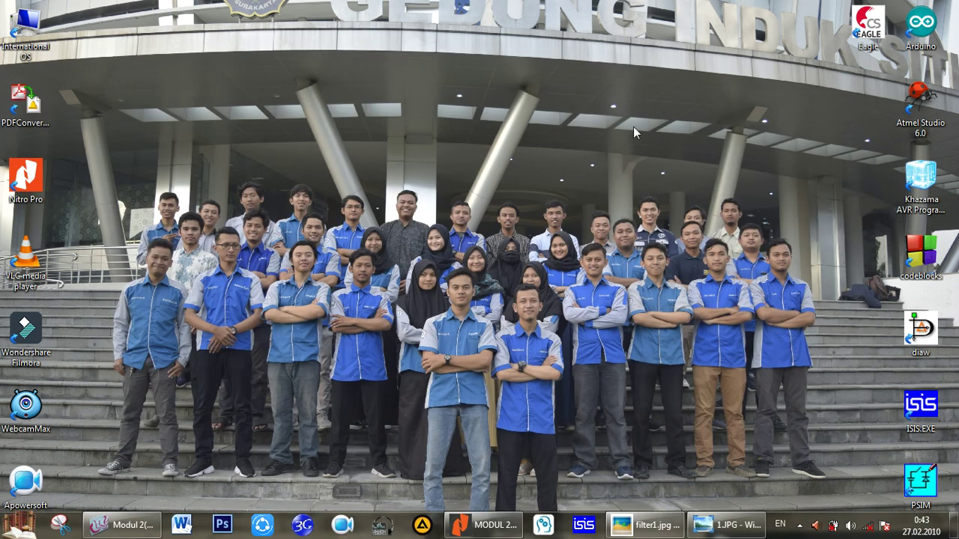
Open 1. PENYEARAH SETENGAH GELOMBANG(FILTER C).DSN from the Modul 2(Hardware) folder and minimize the folder window.
left_click(119, 524)
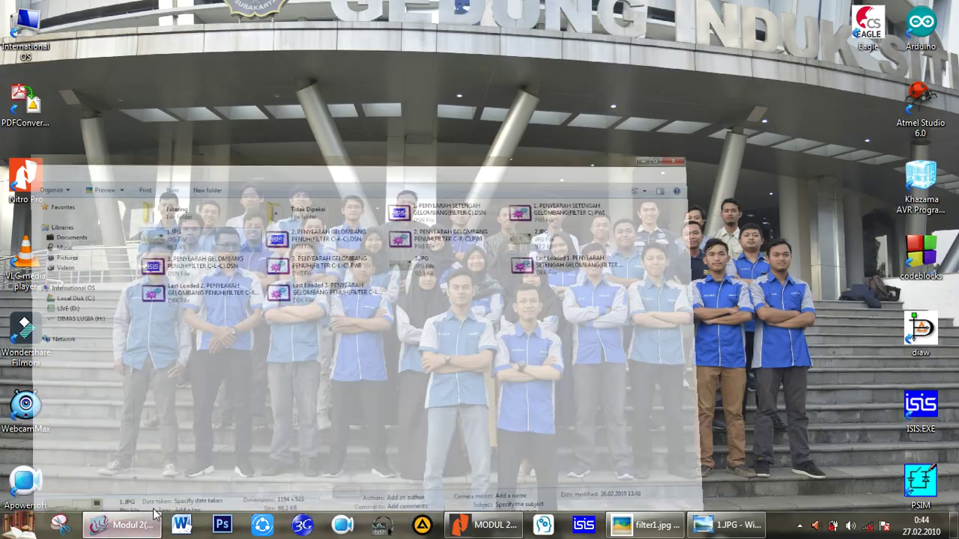
left_click(389, 383)
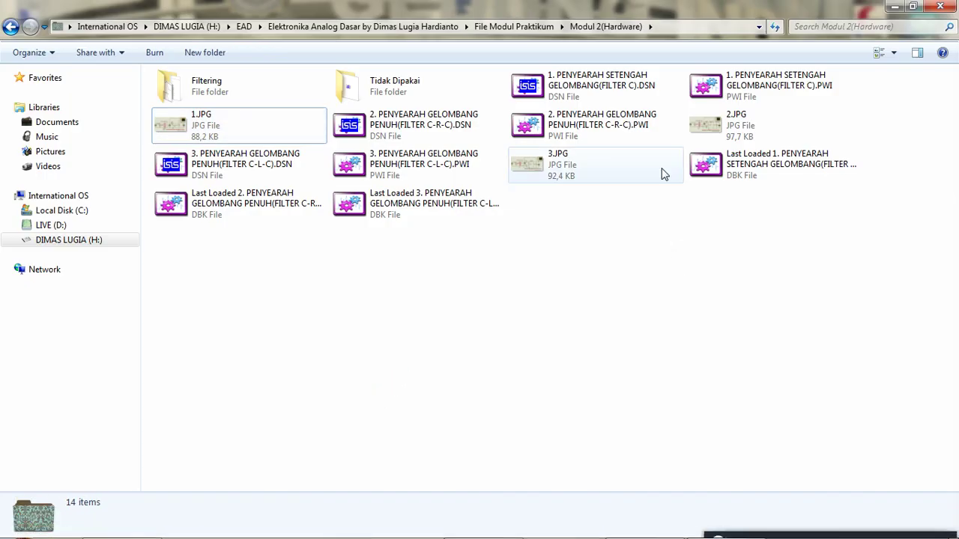
left_click(598, 78)
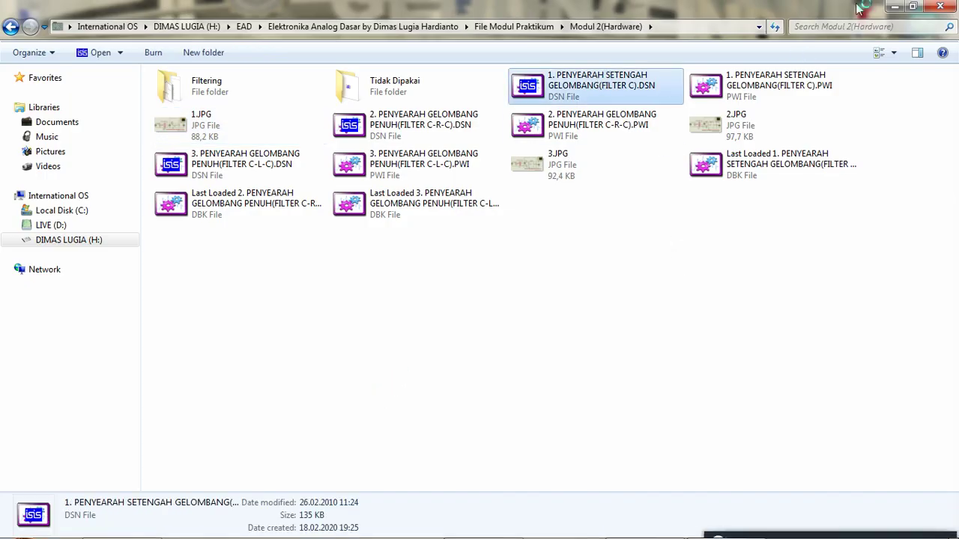
left_click(895, 6)
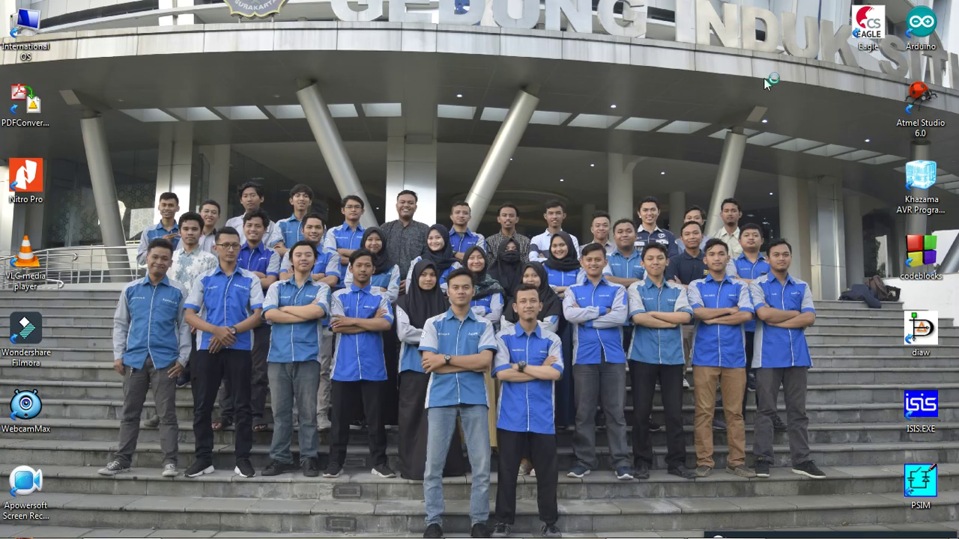
right_click(683, 122)
right_click(710, 165)
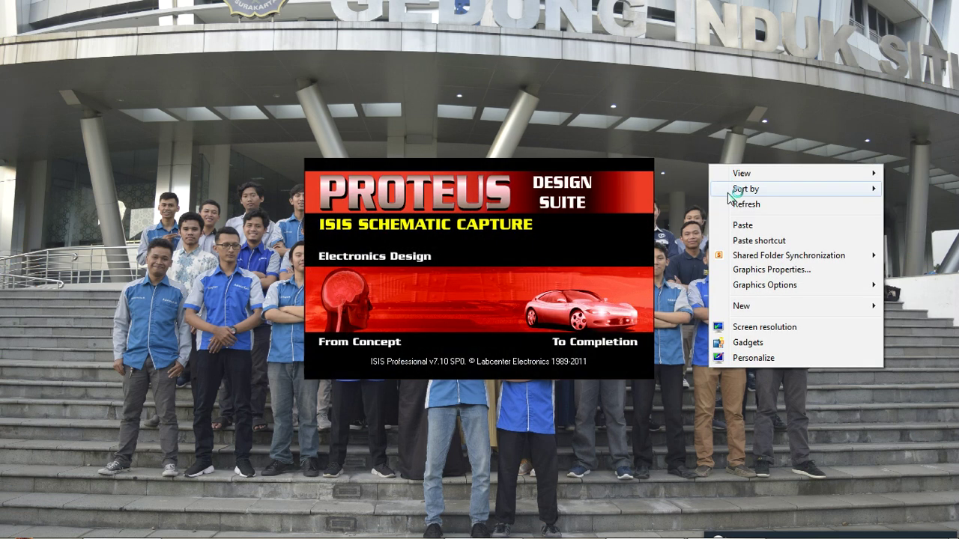
left_click(741, 205)
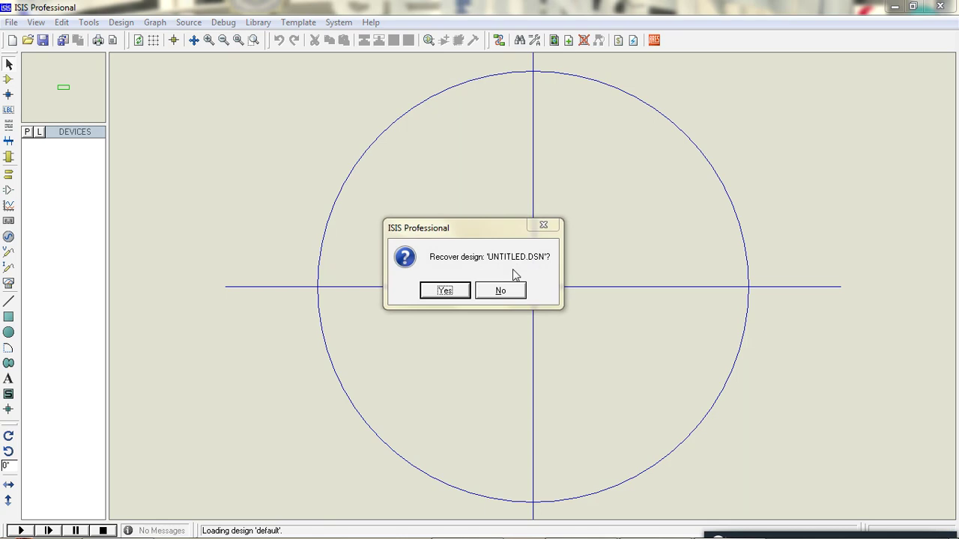
Decline recovery of UNTITLED.DSN and bring the opened half-wave rectifier design into view.
left_click(511, 296)
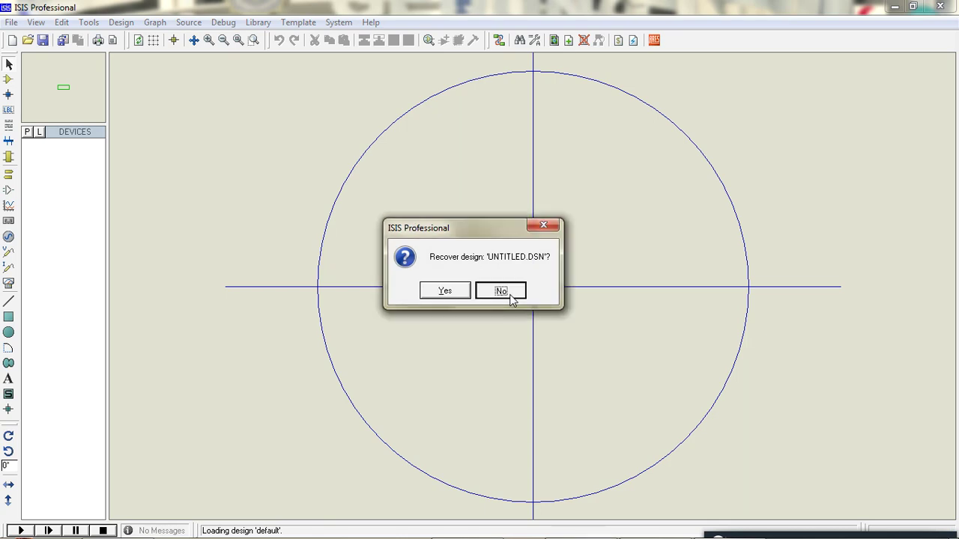
scroll(532, 291, "up", 3)
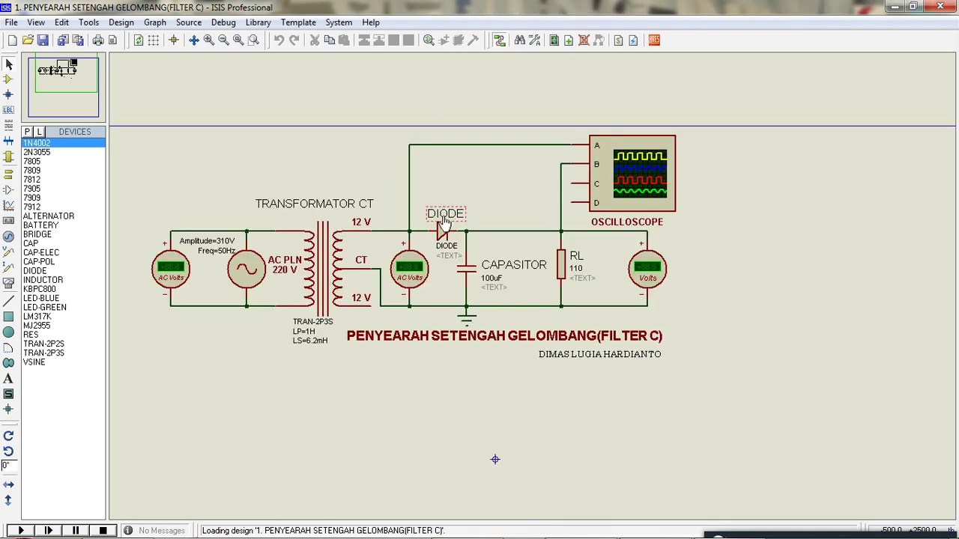
scroll(534, 286, "down", 1)
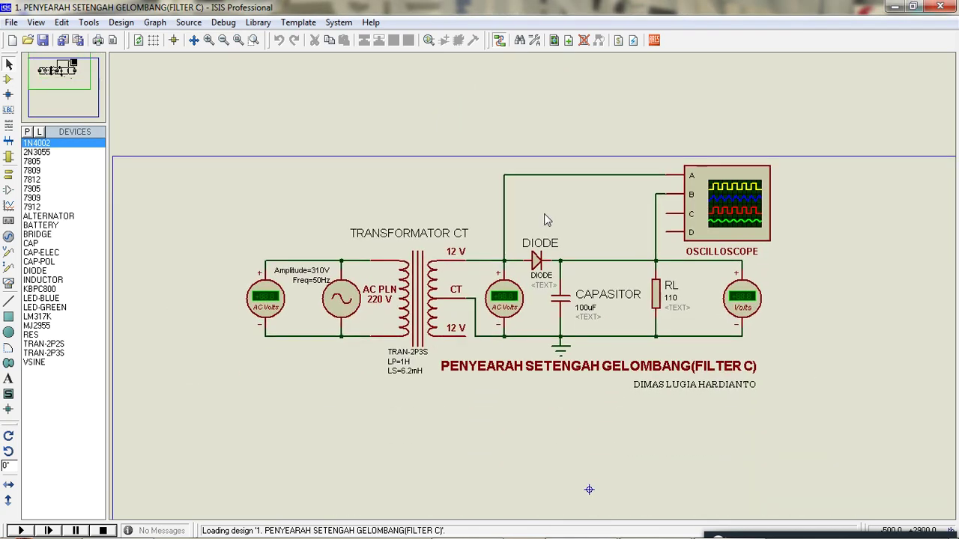
Start the simulation of the half-wave rectifier circuit with the C filter.
scroll(537, 282, "up", 2)
scroll(537, 284, "down", 1)
scroll(537, 284, "up", 1)
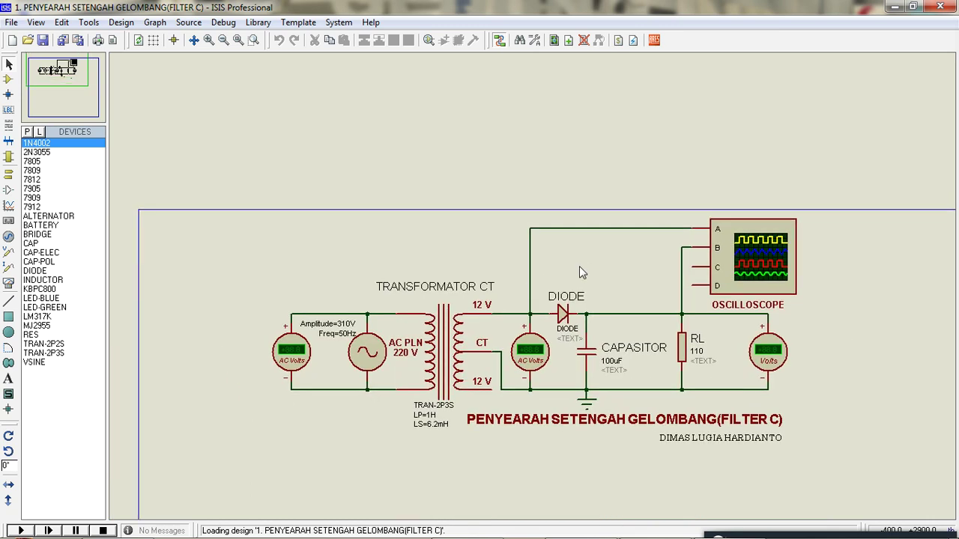
scroll(579, 266, "up", 1)
middle_click_drag(531, 291, 576, 233)
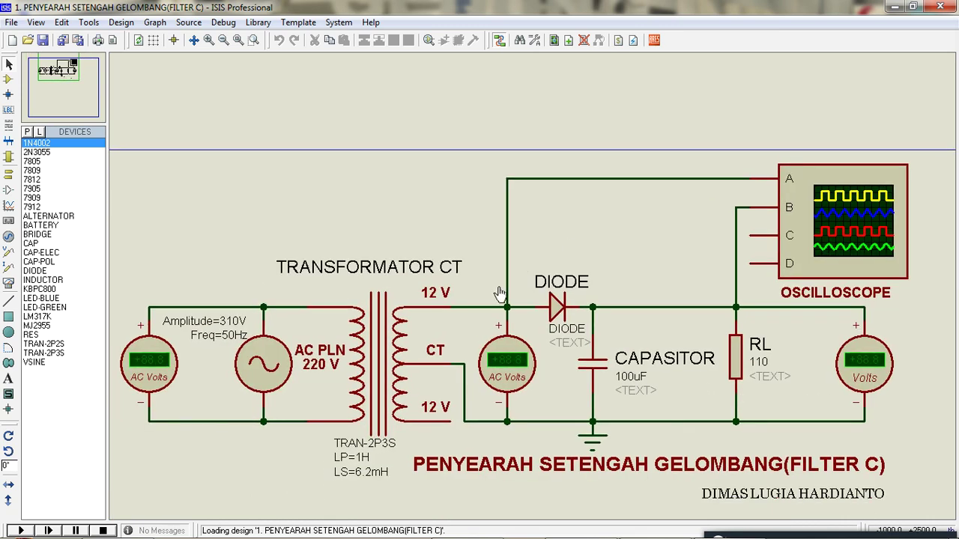
left_click(20, 530)
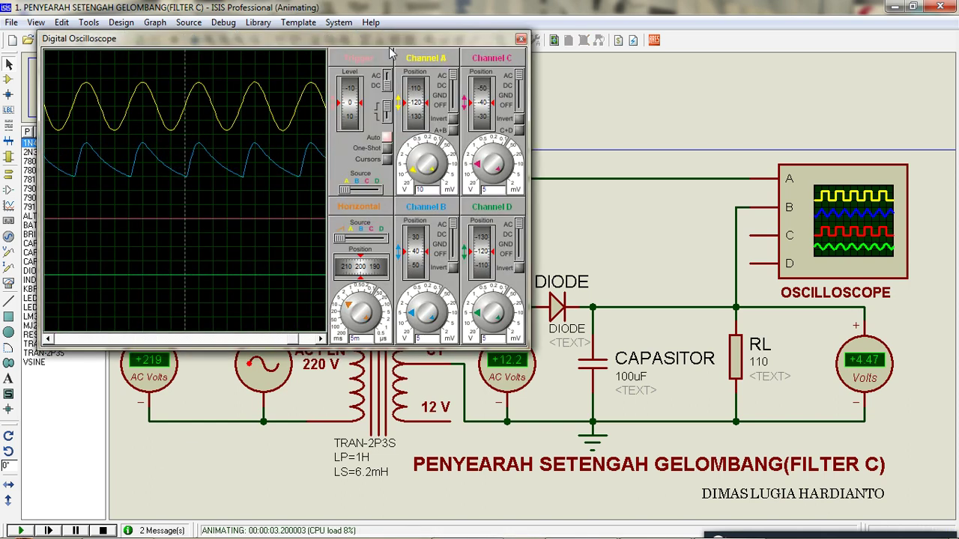
Reposition the oscilloscope window to compare its channel A and B waveforms with the circuit and meter readings.
left_click_drag(389, 40, 482, 52)
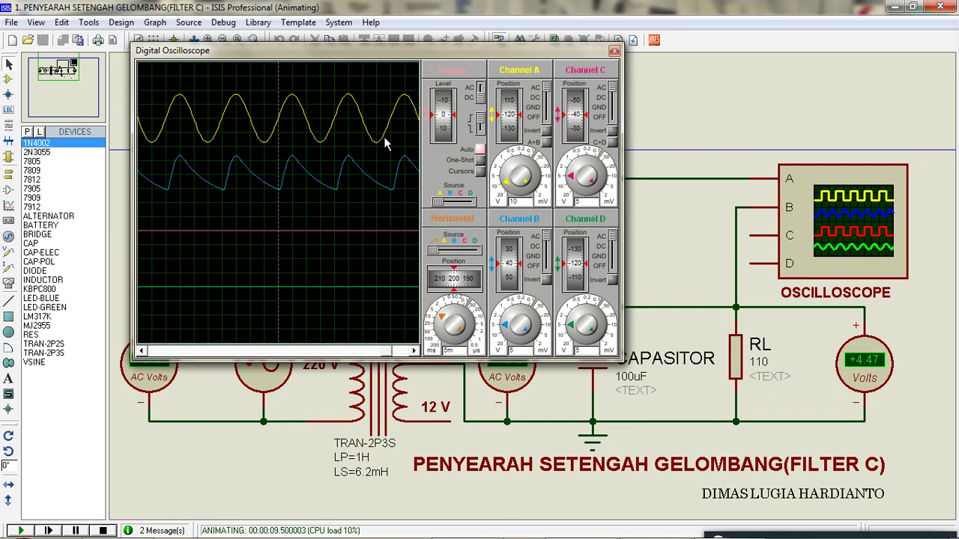
left_click_drag(423, 50, 376, 400)
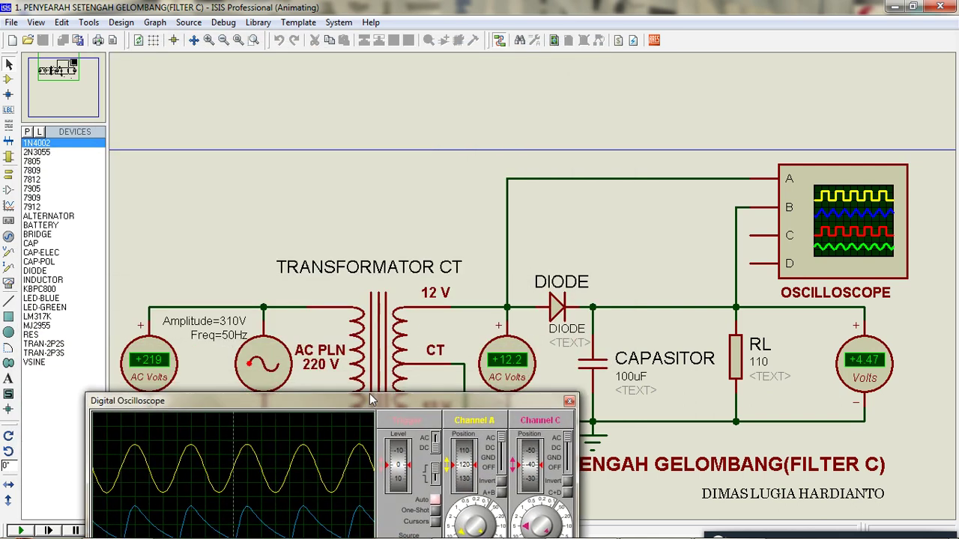
left_click_drag(369, 401, 379, 51)
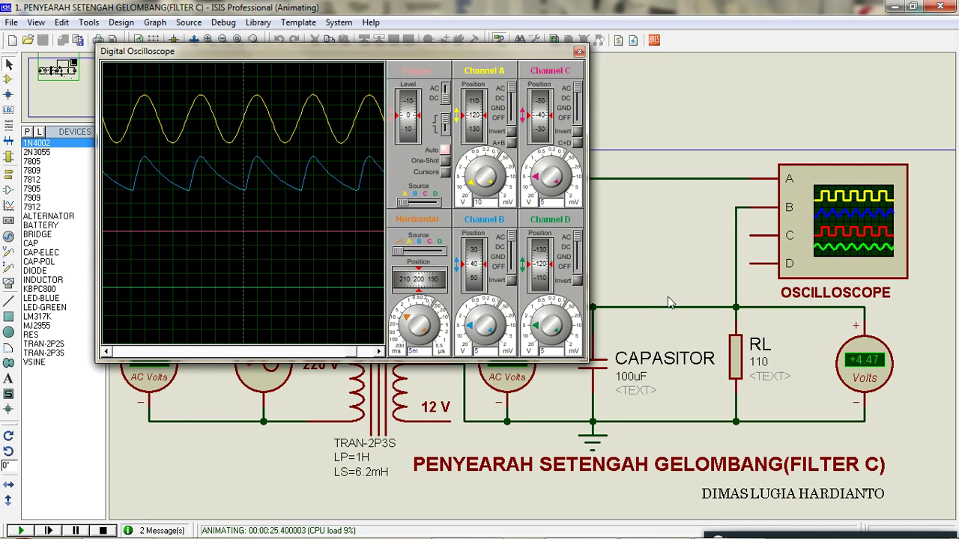
left_click_drag(457, 53, 605, 48)
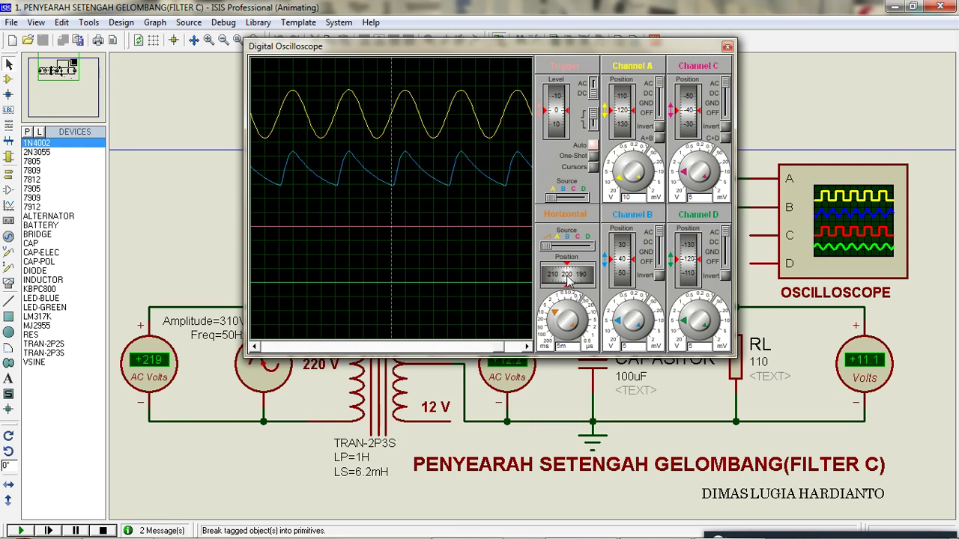
Try 1 V and 2 V per division on oscilloscope channel A, and return it to 10 V per division.
mouse_move(568, 279)
left_mouse_down()
mouse_move(578, 279)
mouse_move(567, 279)
left_mouse_up()
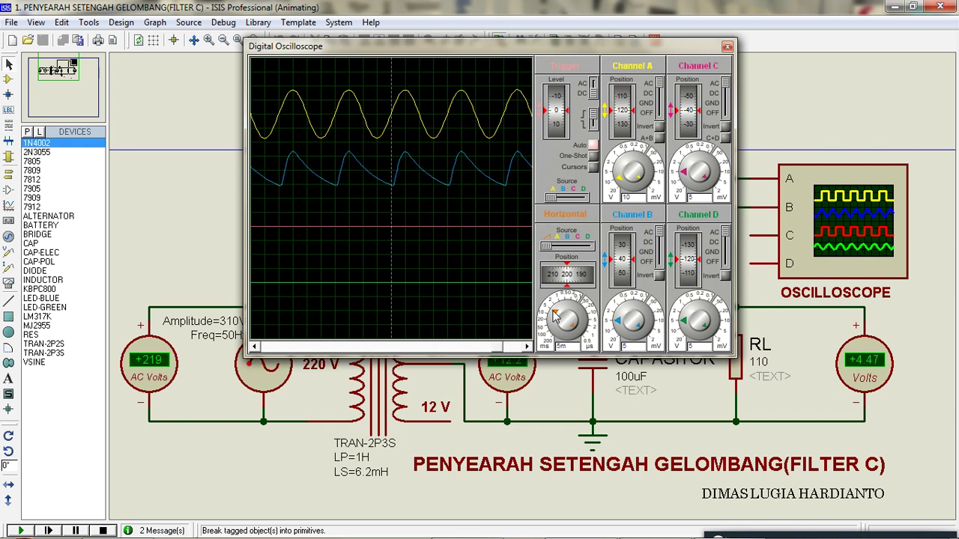
mouse_move(554, 312)
left_mouse_down()
mouse_move(553, 323)
mouse_move(563, 312)
mouse_move(556, 317)
left_mouse_up()
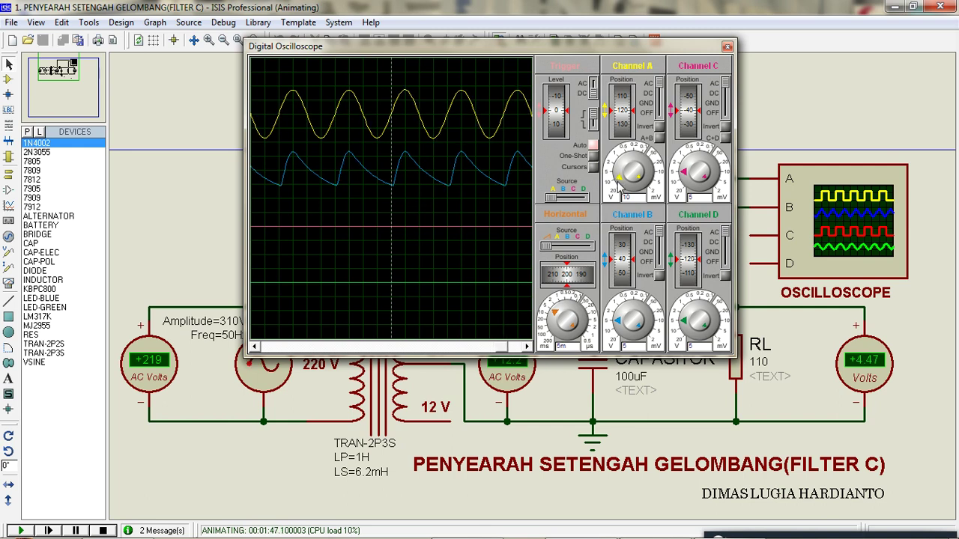
left_click_drag(619, 188, 628, 167)
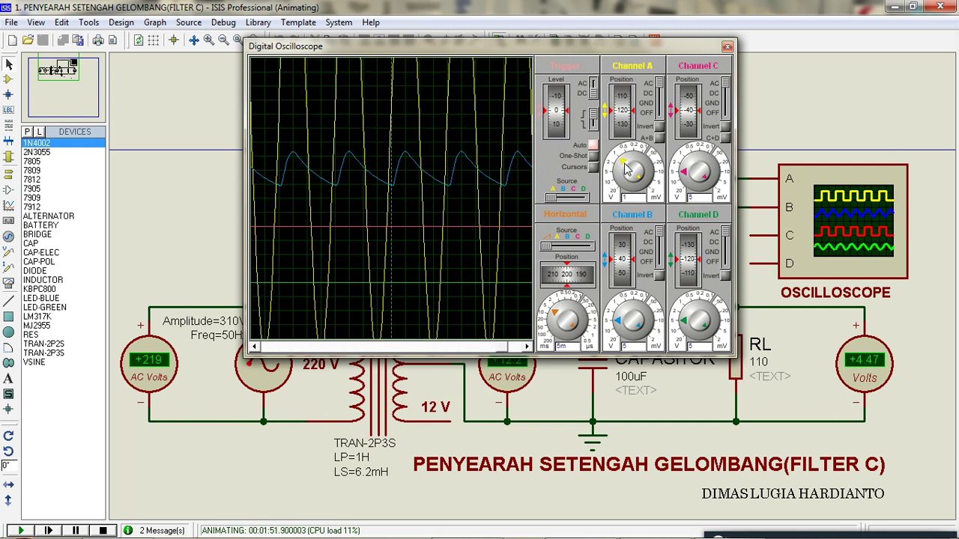
left_click_drag(628, 171, 629, 173)
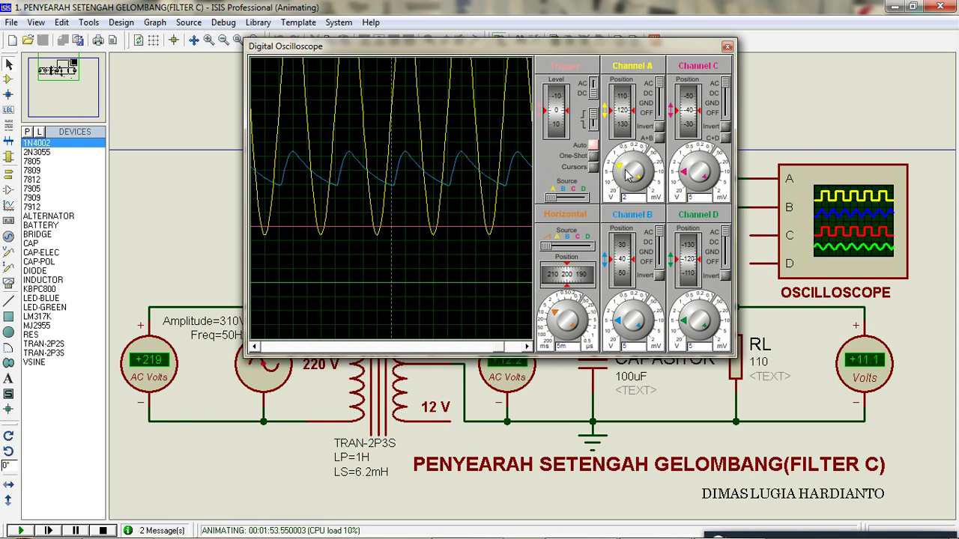
left_click(629, 174)
left_click(629, 174)
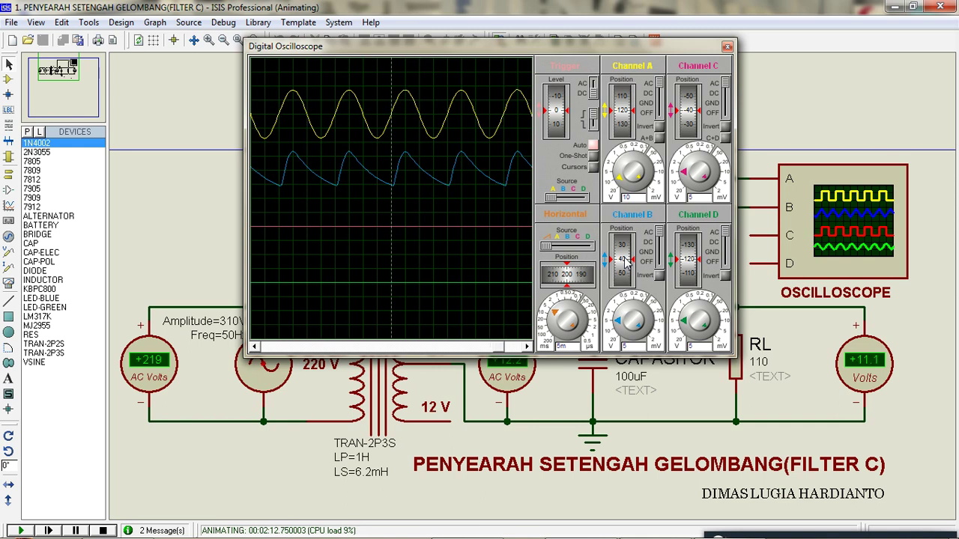
Lower the oscilloscope's channel B trace to vertical position 20.
scroll(625, 258, "down", 5)
scroll(624, 265, "down", 3)
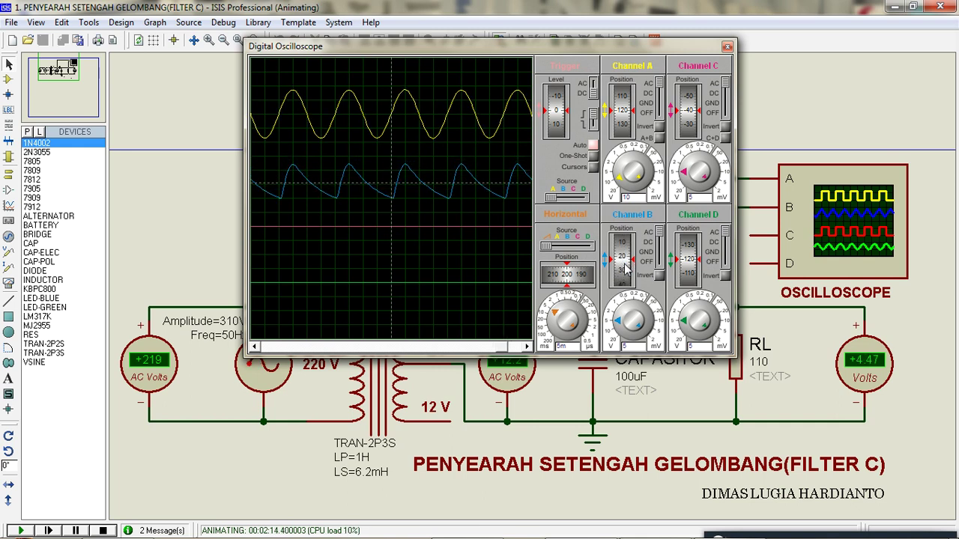
scroll(626, 270, "down", 2)
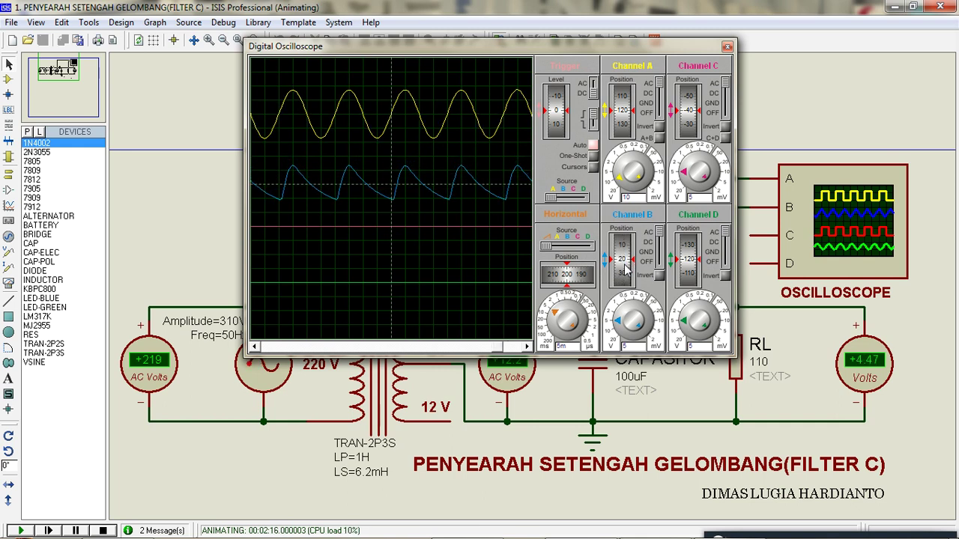
scroll(627, 113, "up", 2)
scroll(628, 113, "down", 2)
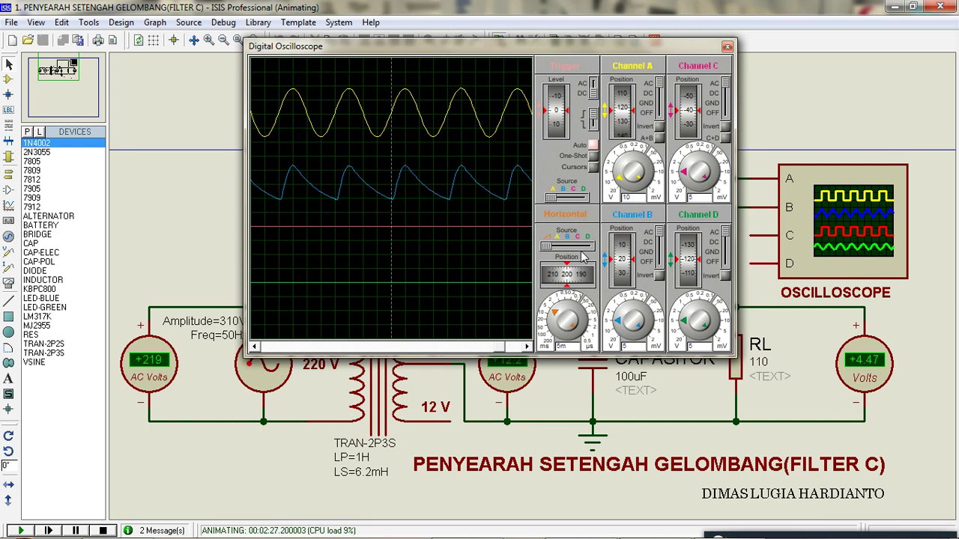
Move the oscilloscope window off the AC source and close it while the simulation keeps running.
left_click_drag(568, 49, 703, 232)
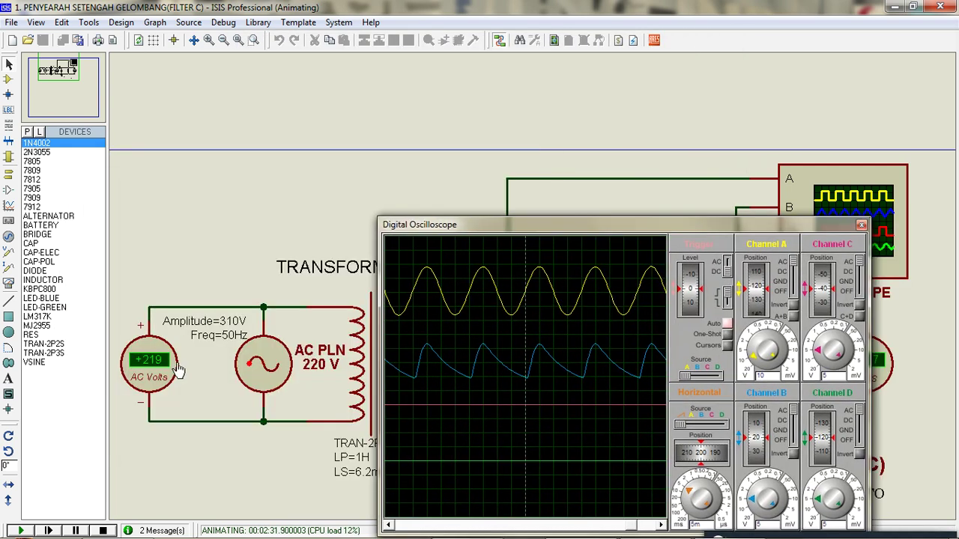
left_click_drag(603, 224, 348, 120)
left_click(606, 120)
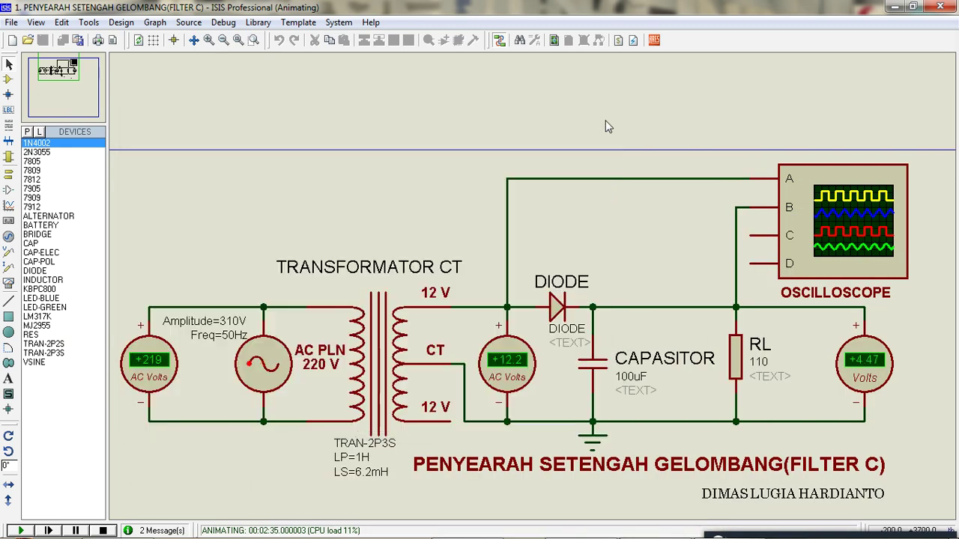
middle_click_drag(646, 224, 650, 146)
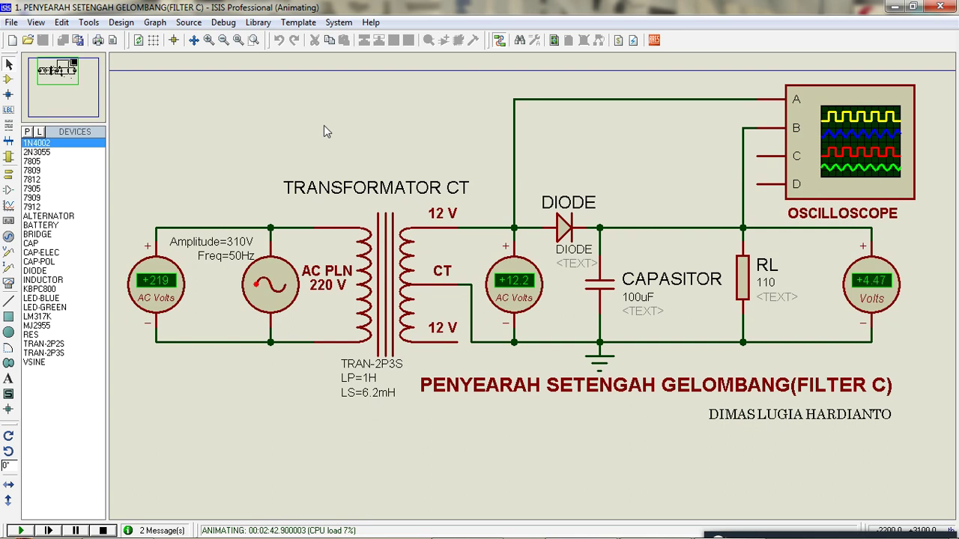
Reopen the Digital Oscilloscope and move its window to examine the traces alongside the transformer and load voltmeters.
left_click(225, 22)
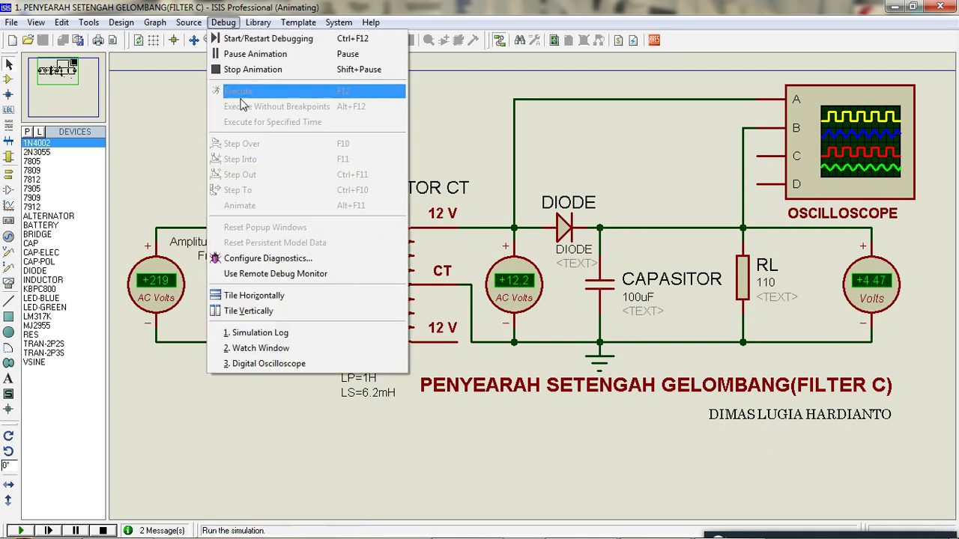
left_click(266, 365)
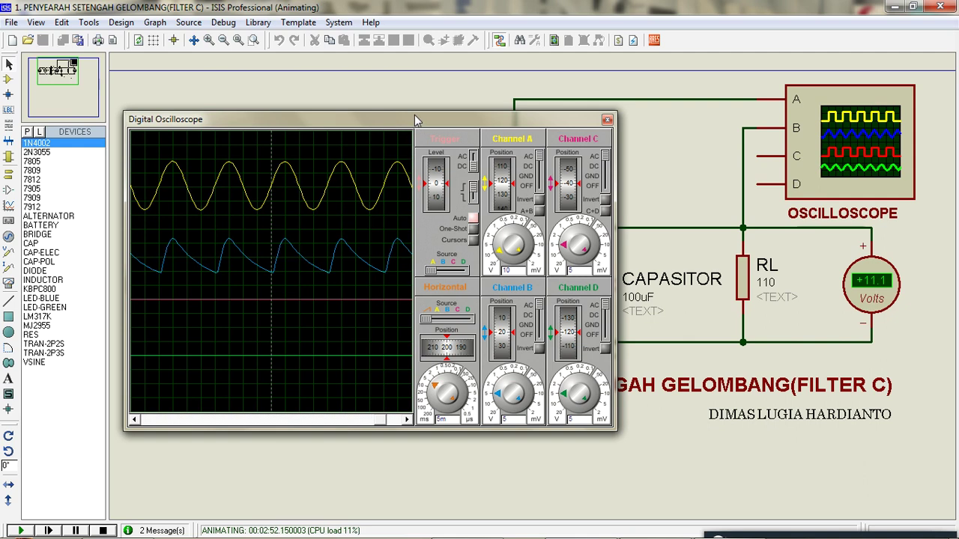
left_click_drag(416, 119, 422, 55)
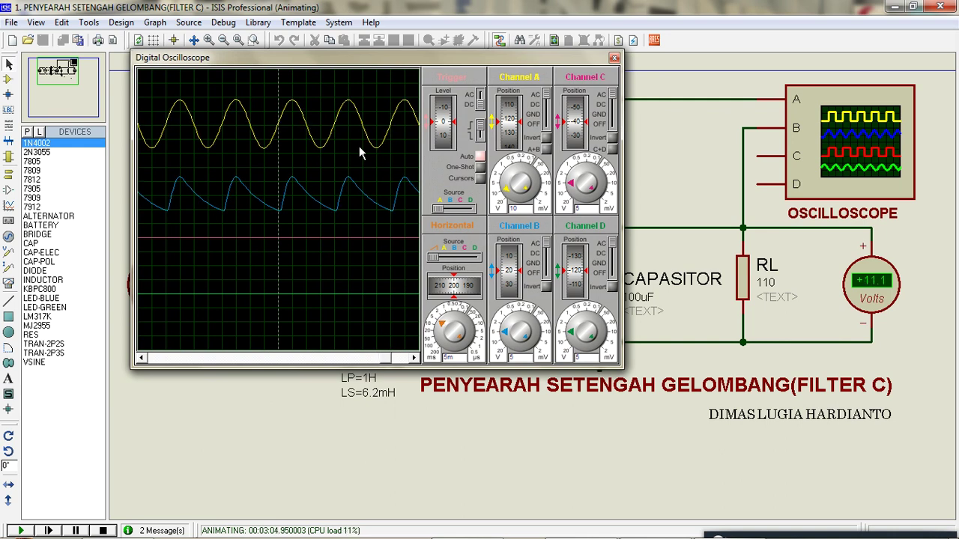
left_click_drag(416, 60, 734, 295)
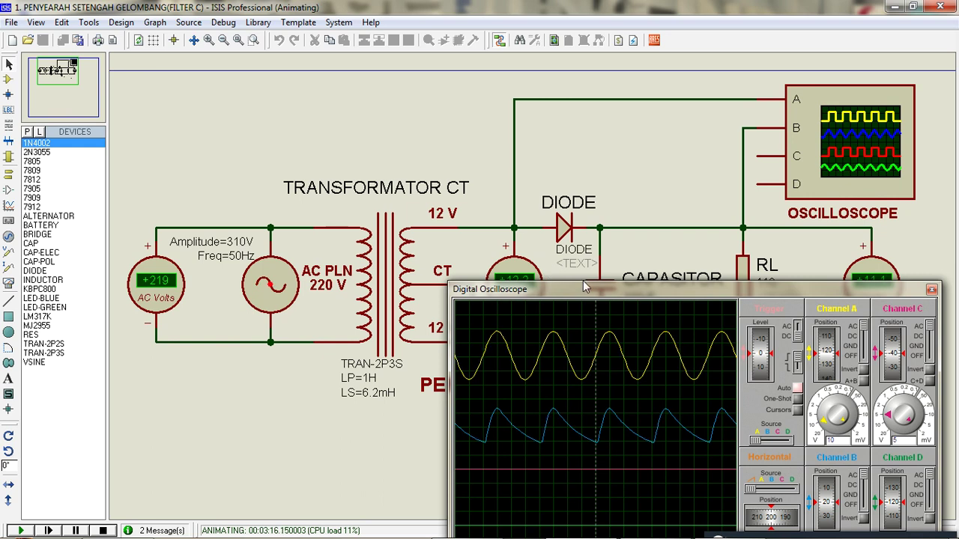
left_click_drag(583, 291, 201, 72)
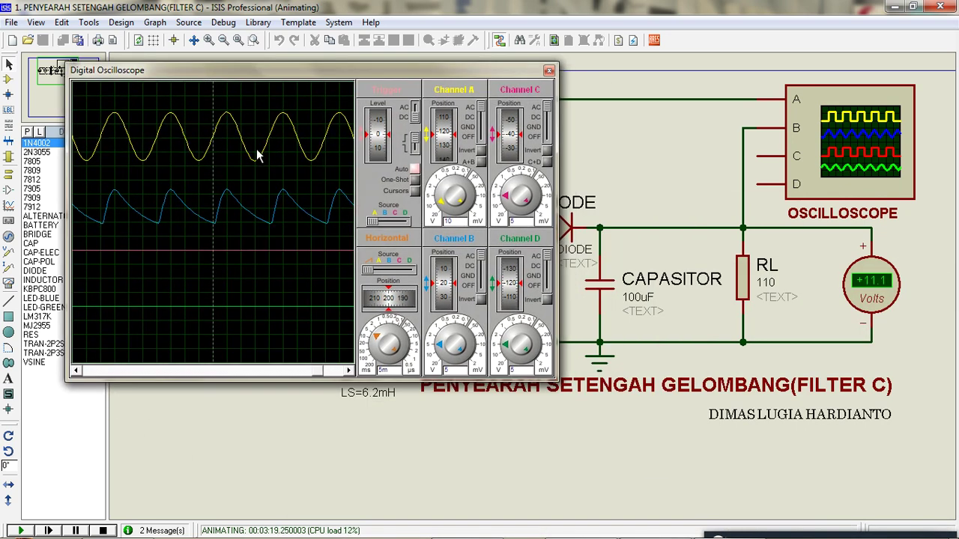
left_click_drag(429, 70, 472, 63)
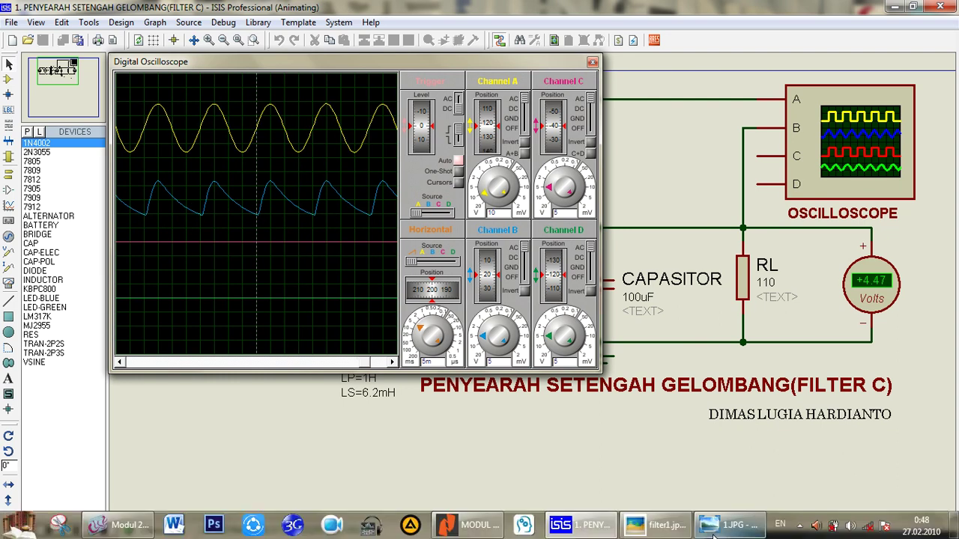
Switch to the Picasa photo viewer, compare the ripple diagram in filter5.jpg with the oscilloscope traces, and minimize the viewer.
left_click(665, 527)
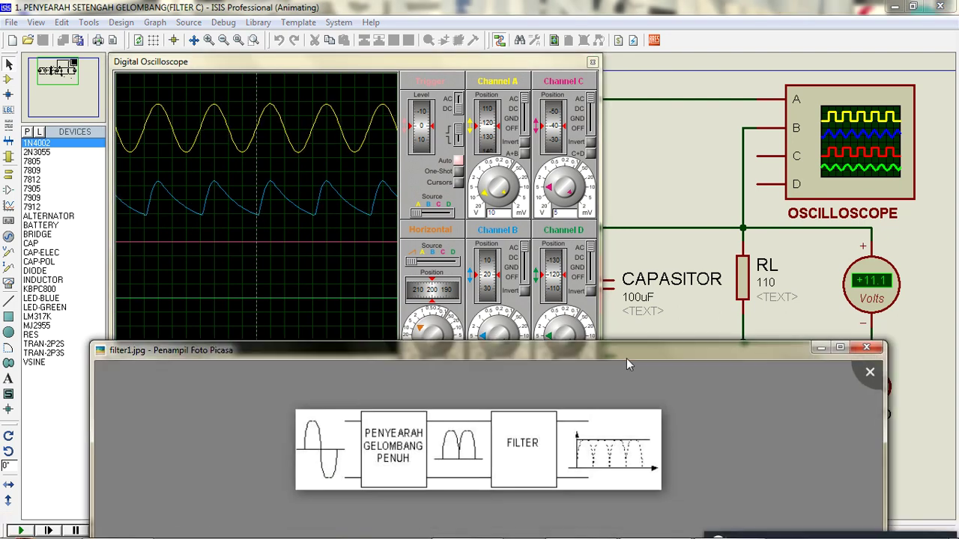
key("Right")
key("Right")
key("Right")
key("Right")
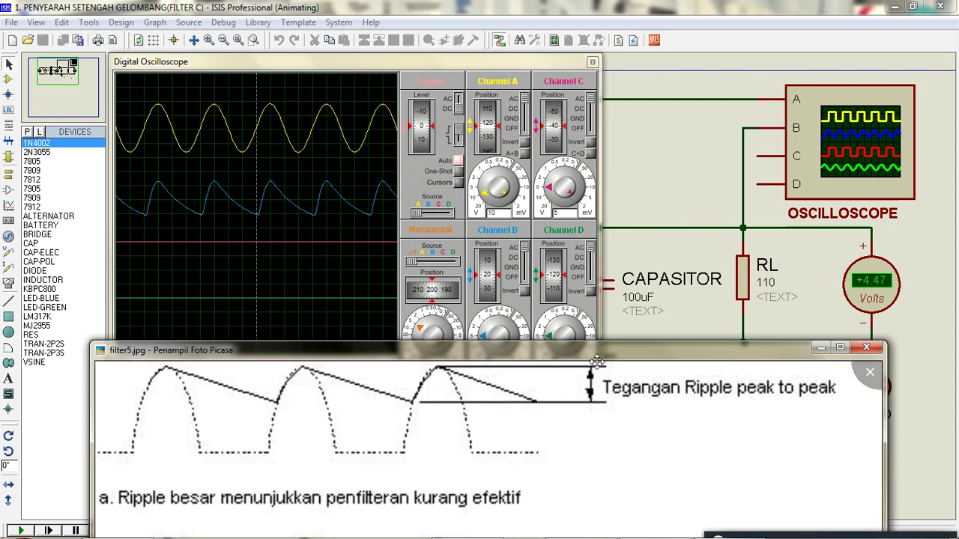
left_click_drag(596, 352, 601, 271)
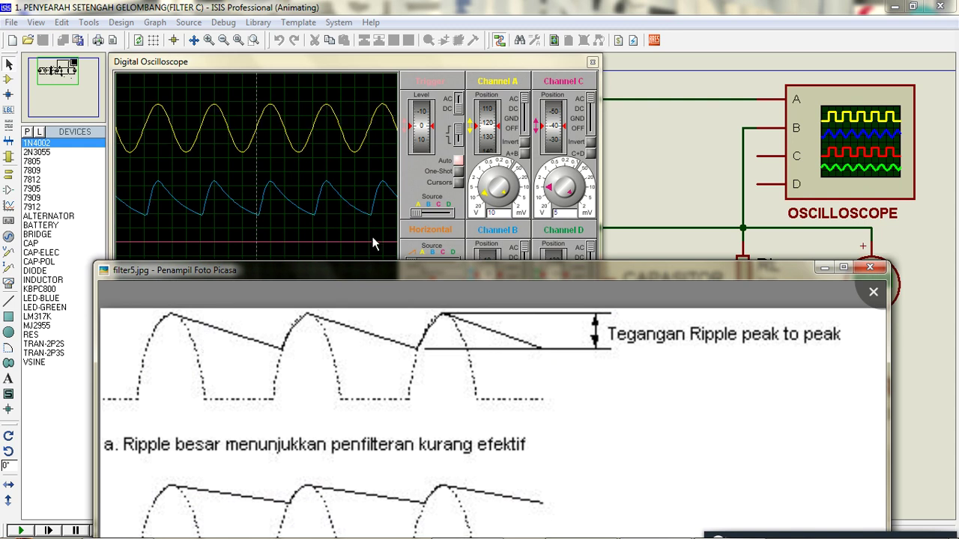
left_click(824, 269)
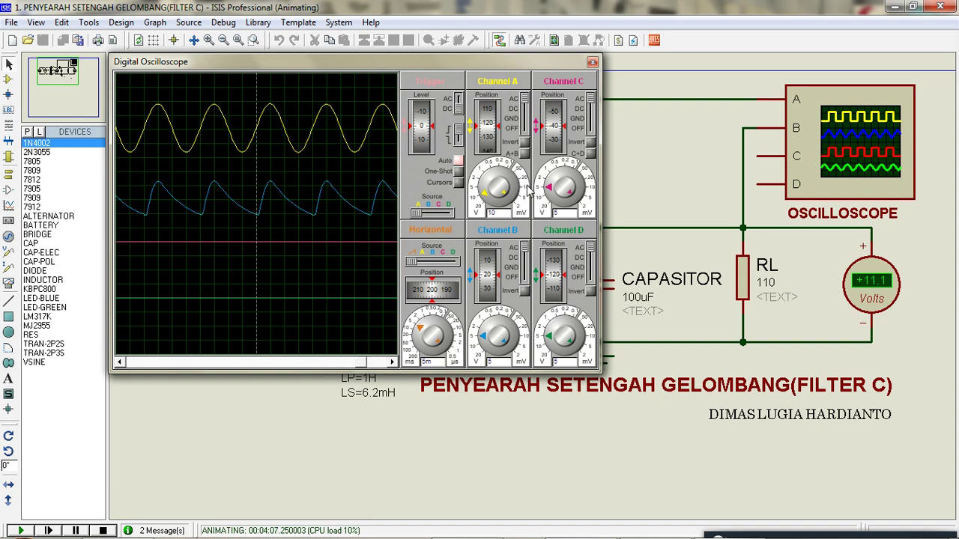
Move the oscilloscope window below the circuit to examine the source, transformer, diode, capacitor and load with their voltage readings.
left_click_drag(359, 64, 562, 366)
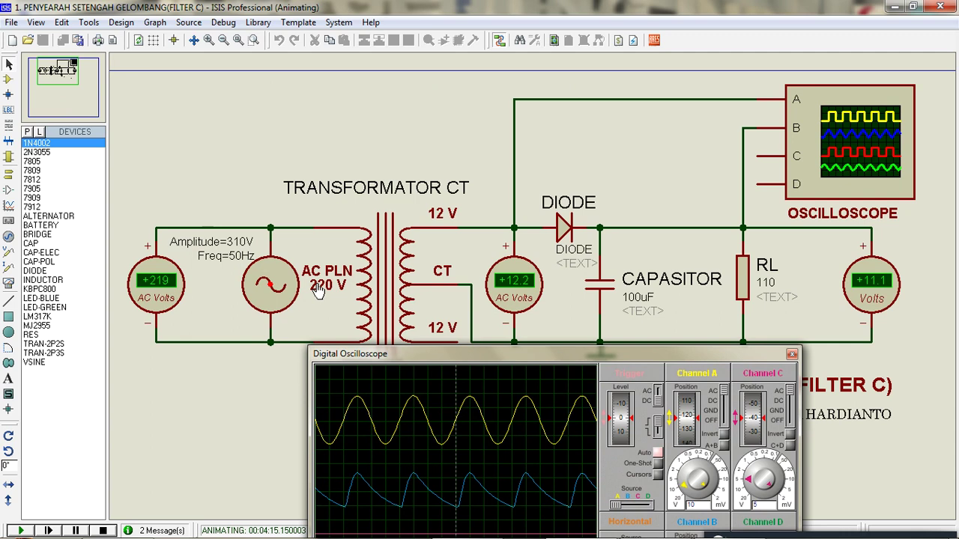
left_click_drag(466, 364, 408, 436)
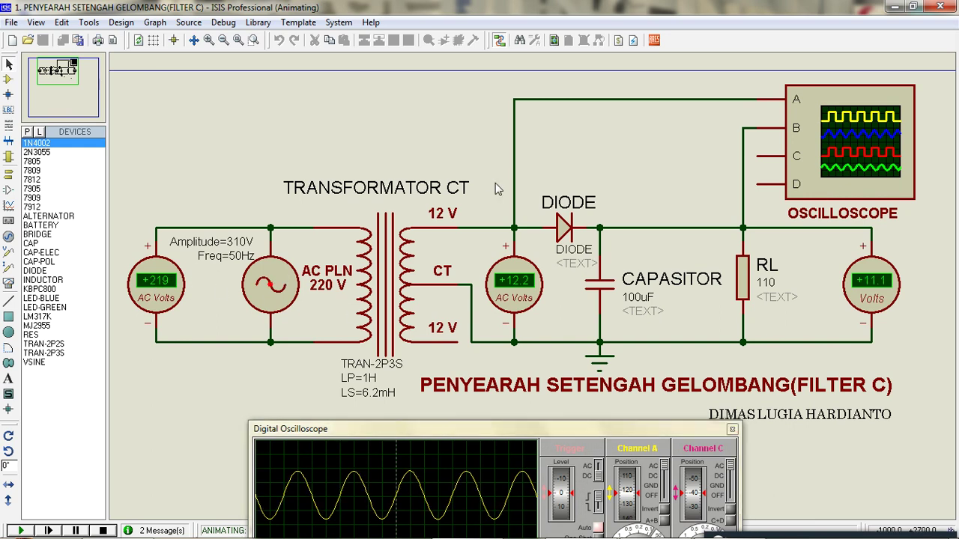
middle_click_drag(487, 176, 444, 162)
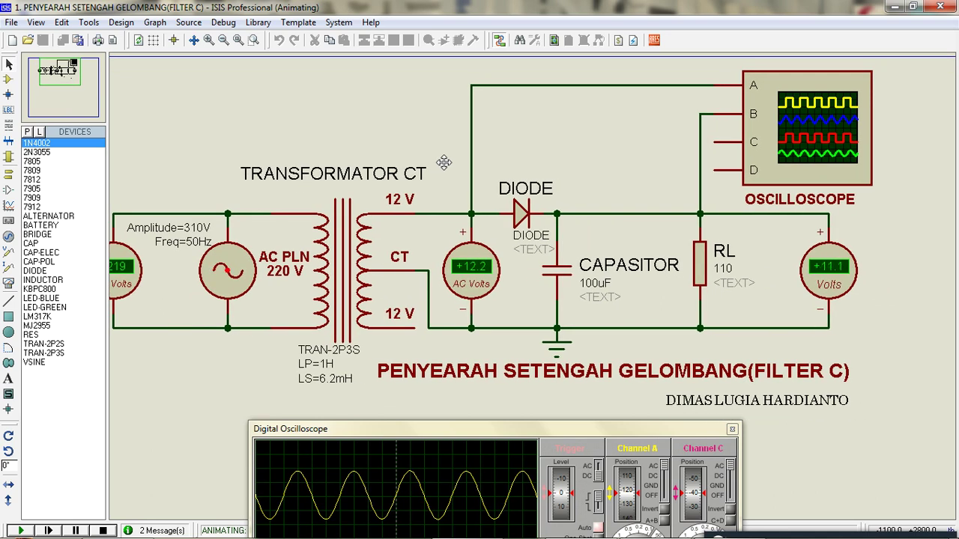
middle_click_drag(569, 176, 594, 193)
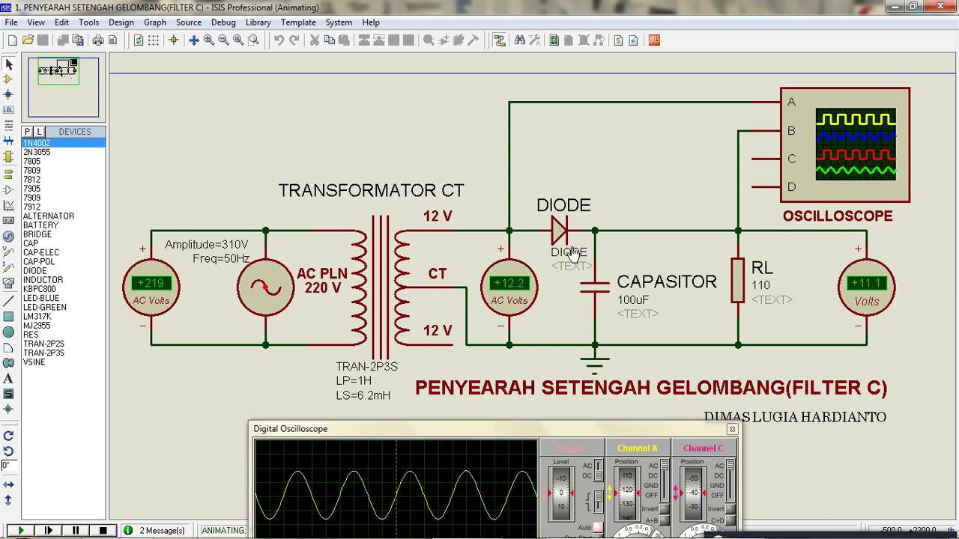
middle_click_drag(638, 170, 507, 144)
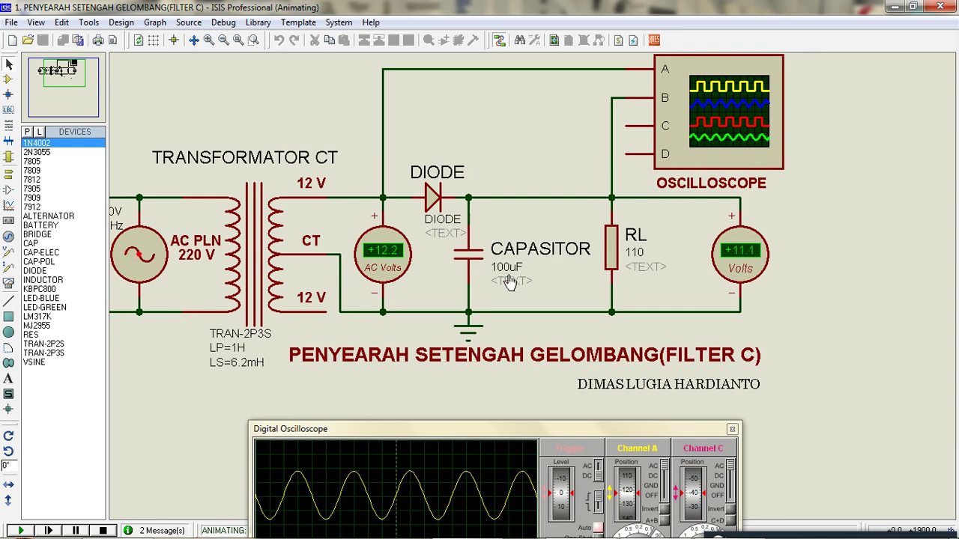
left_click_drag(554, 432, 502, 393)
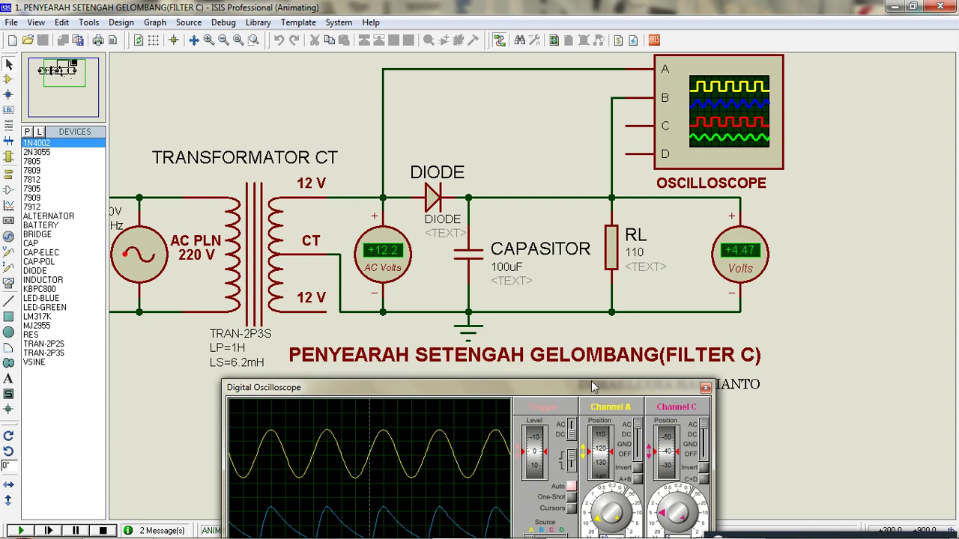
left_click_drag(591, 382, 524, 353)
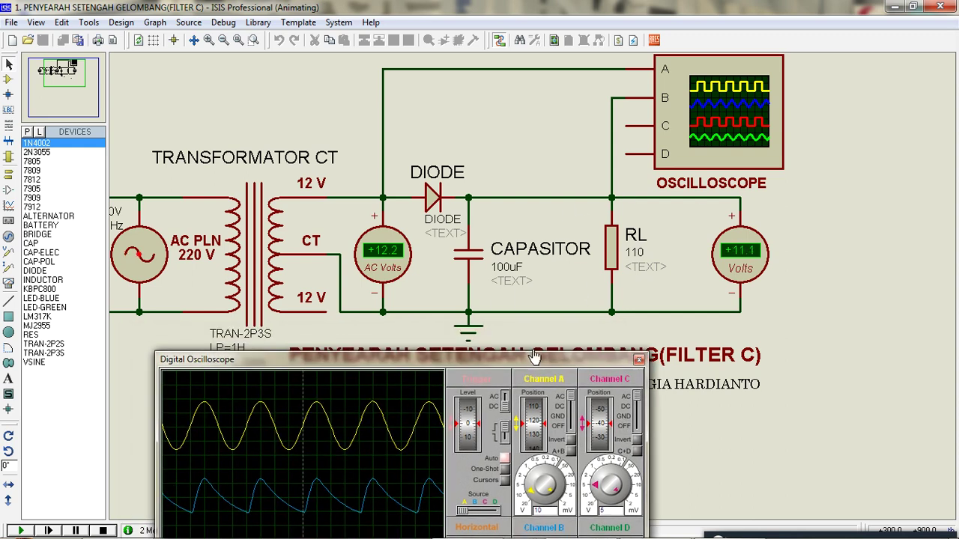
Move the oscilloscope window back over the circuit to view its traces, and stop the simulation.
left_click_drag(525, 355, 514, 150)
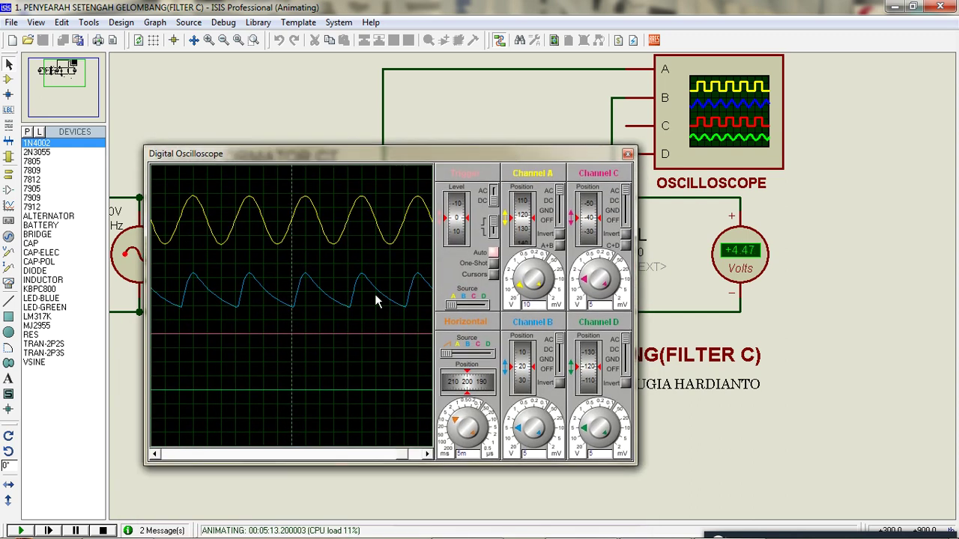
left_click(110, 531)
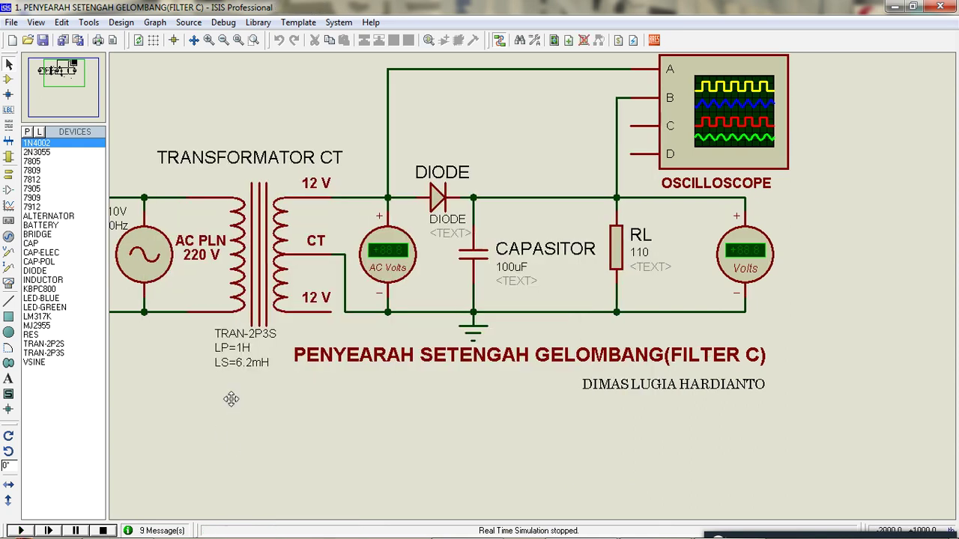
Rerun the simulation, compare the source, transformer and load voltmeters with the oscilloscope traces, and stop it.
scroll(329, 417, "up", 1)
middle_click_drag(330, 417, 377, 427)
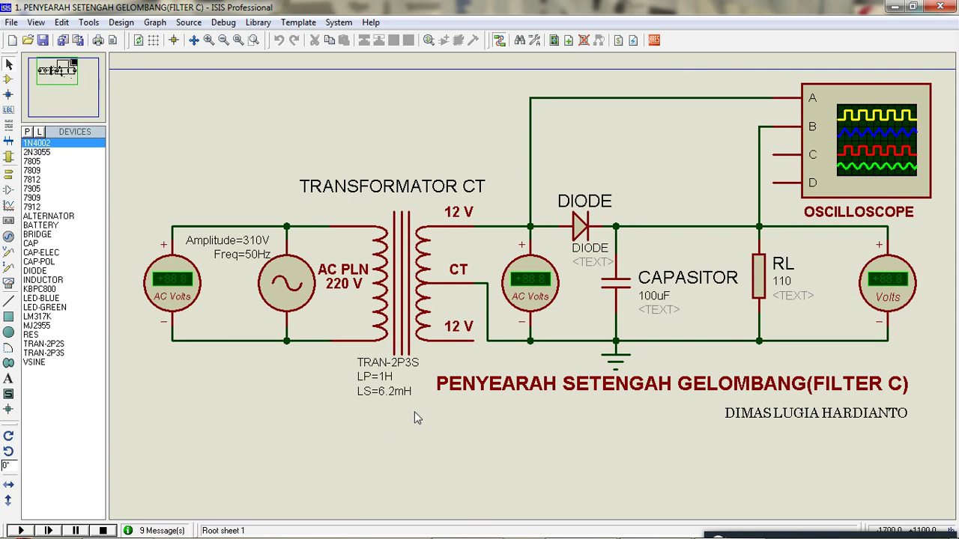
middle_click_drag(577, 445, 541, 437)
middle_click_drag(424, 447, 511, 464)
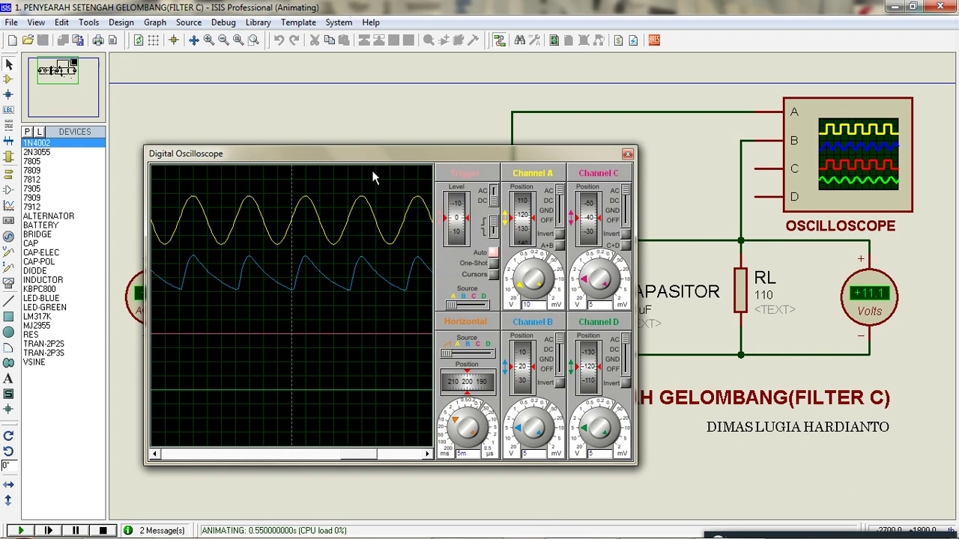
left_click_drag(373, 166, 406, 398)
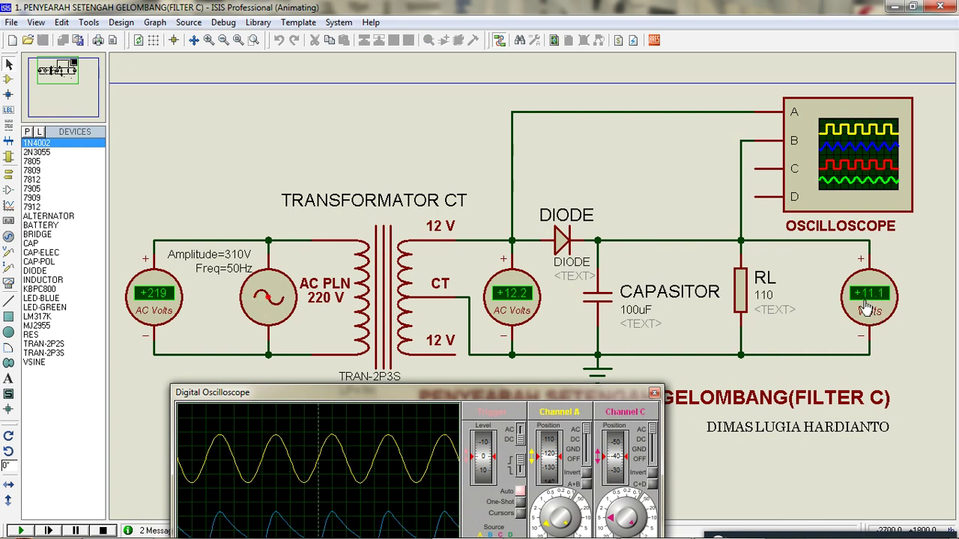
left_click_drag(535, 394, 507, 133)
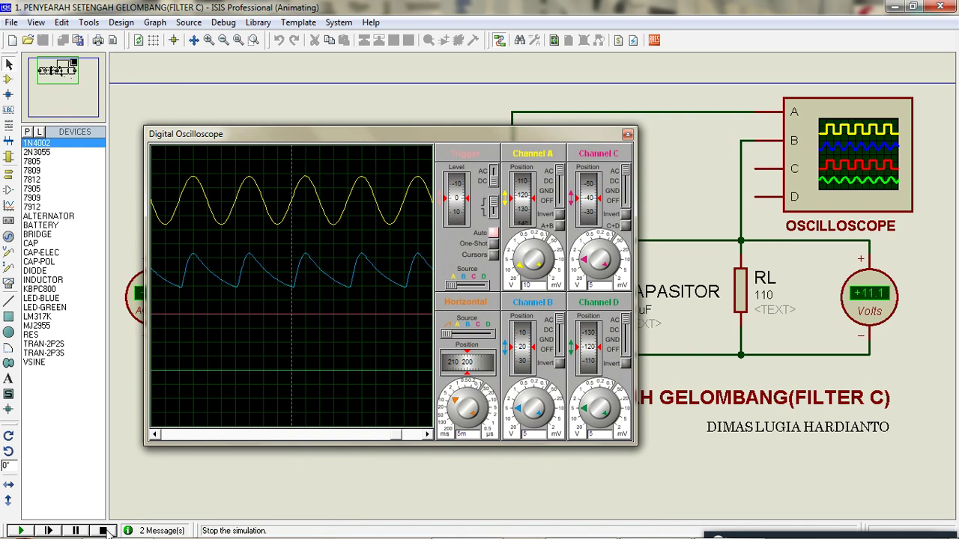
left_click(104, 530)
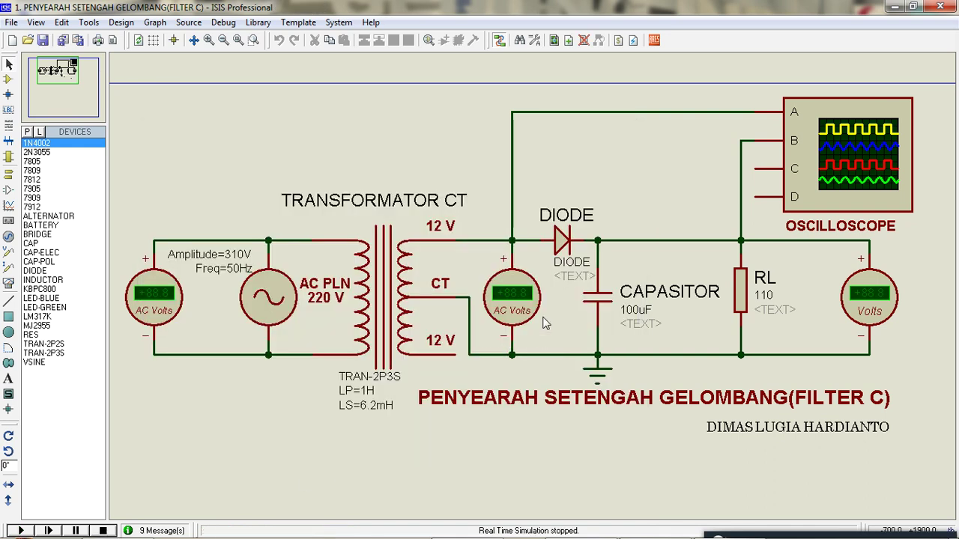
Close the filter C design and open 2. PENYEARAH GELOMBANG PENUH(FILTER C-R-C).DSN from the Modul 2(Hardware) folder.
left_click(941, 7)
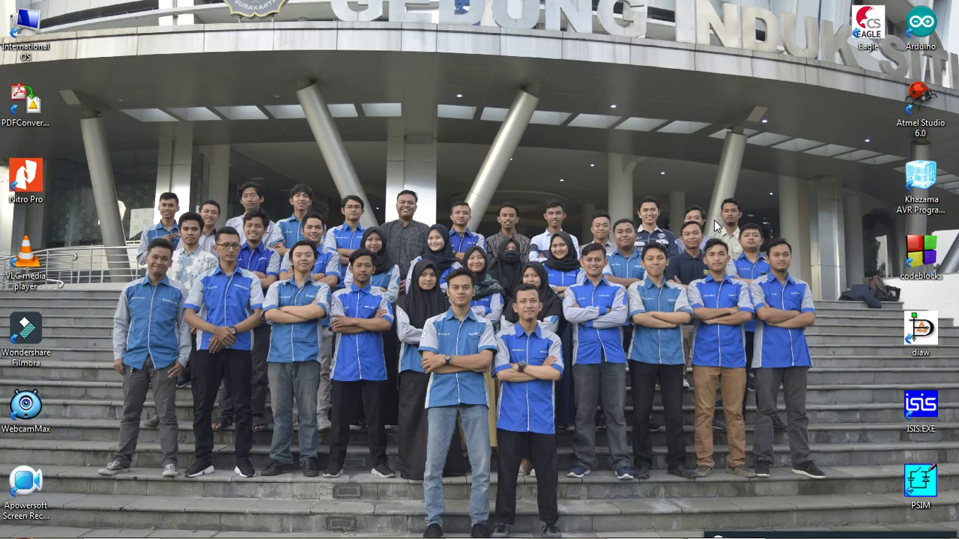
left_click(252, 465)
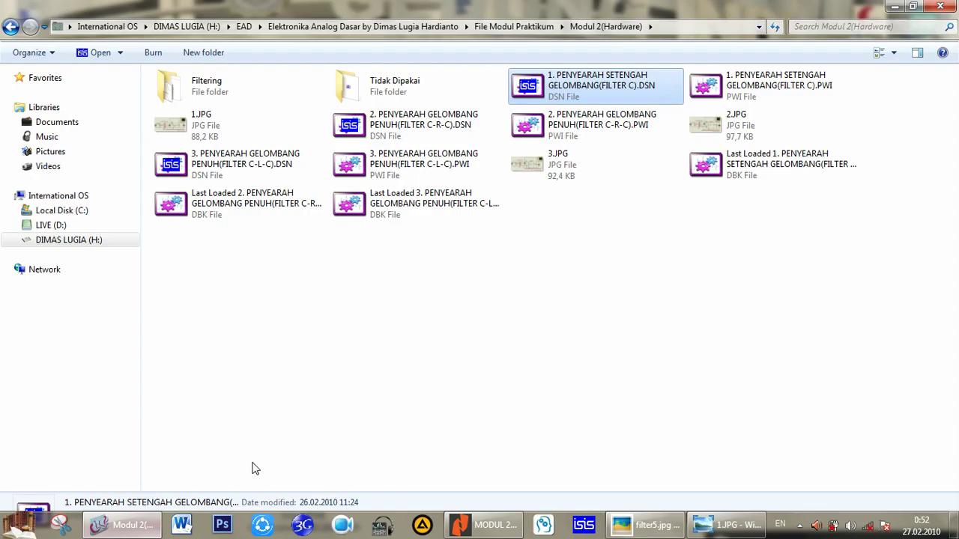
left_click(438, 133)
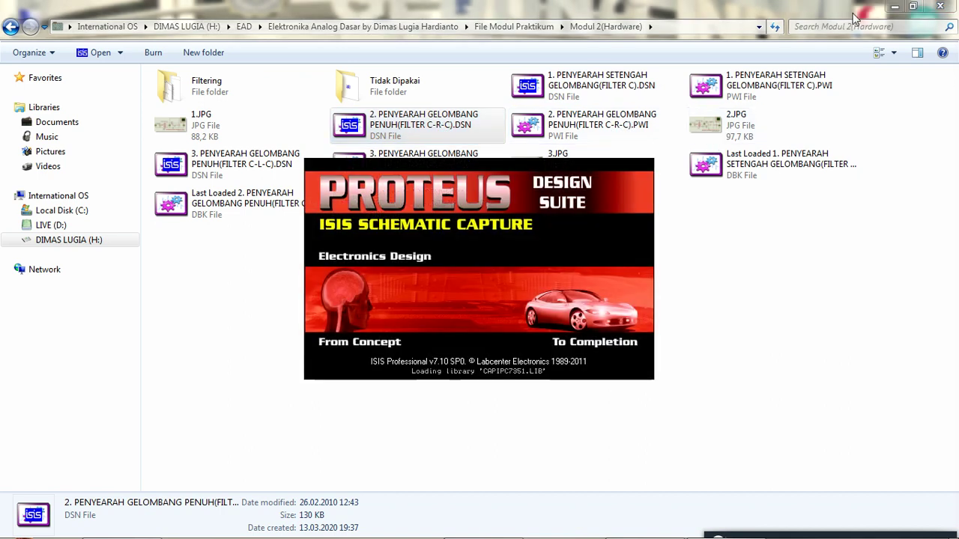
left_click(894, 6)
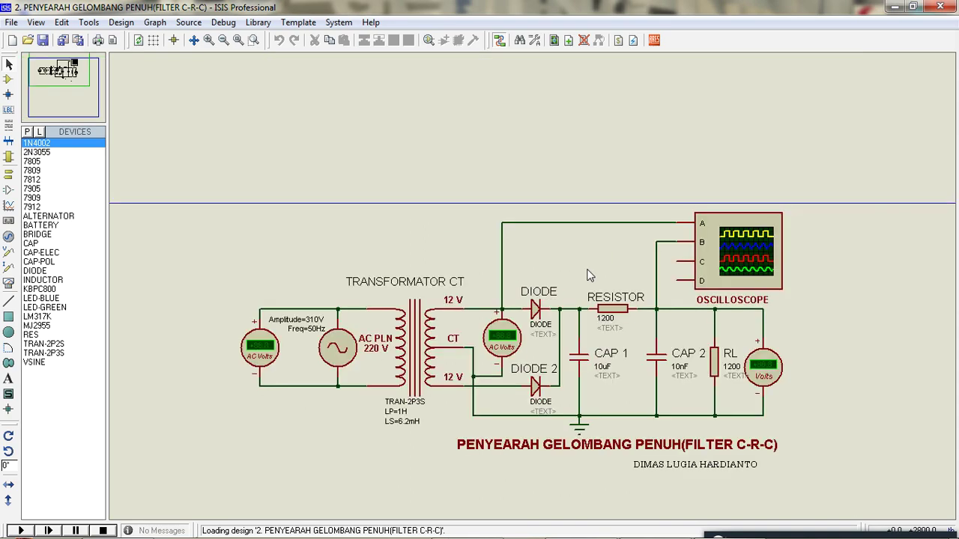
Examine the C-R-C full-wave rectifier schematic, simulate it to view the oscilloscope traces and load voltmeter, and stop it.
scroll(578, 197, "up", 1)
middle_click_drag(517, 281, 616, 178)
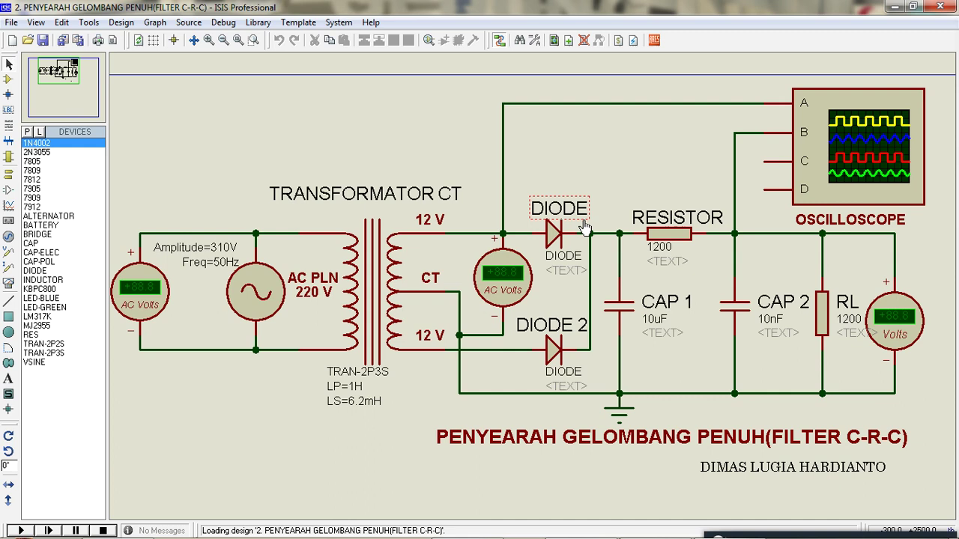
middle_click_drag(622, 180, 633, 197)
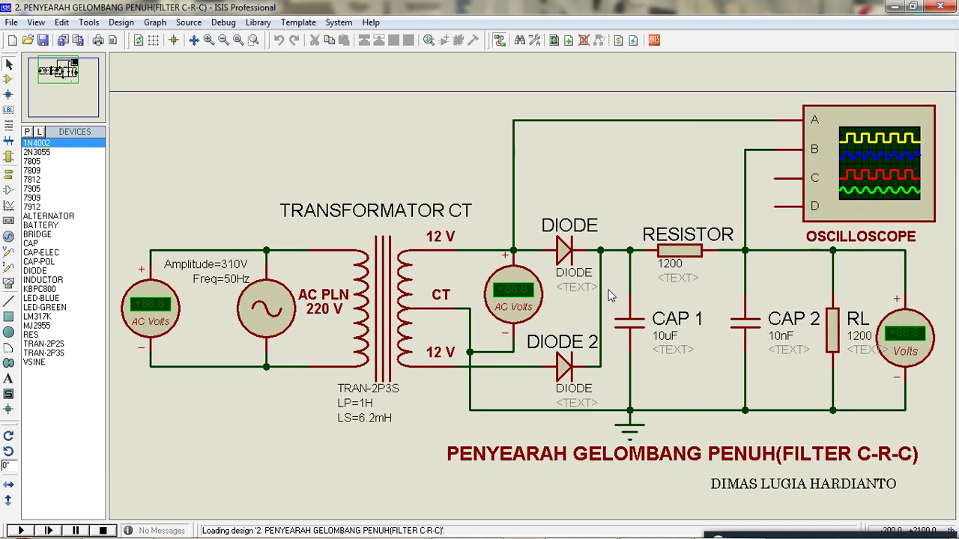
left_click(27, 530)
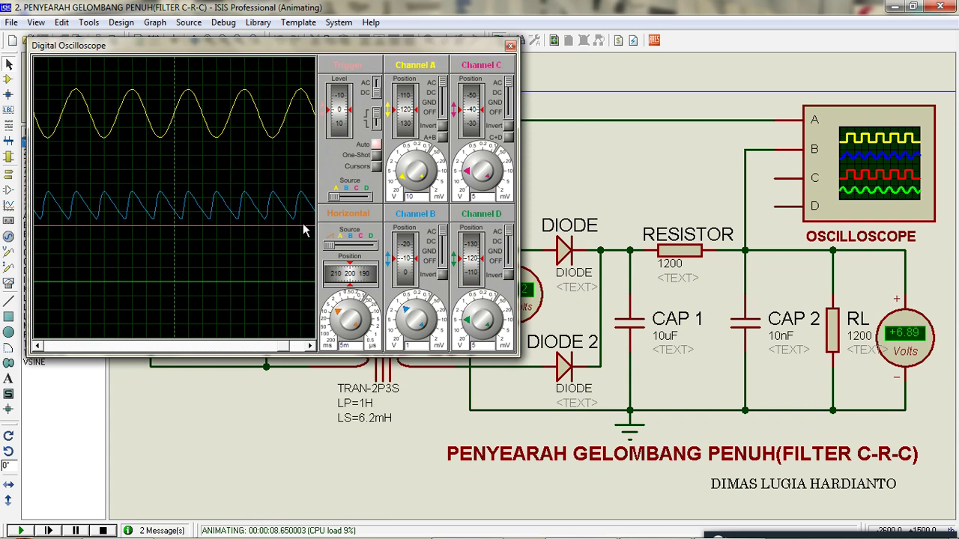
left_click(103, 530)
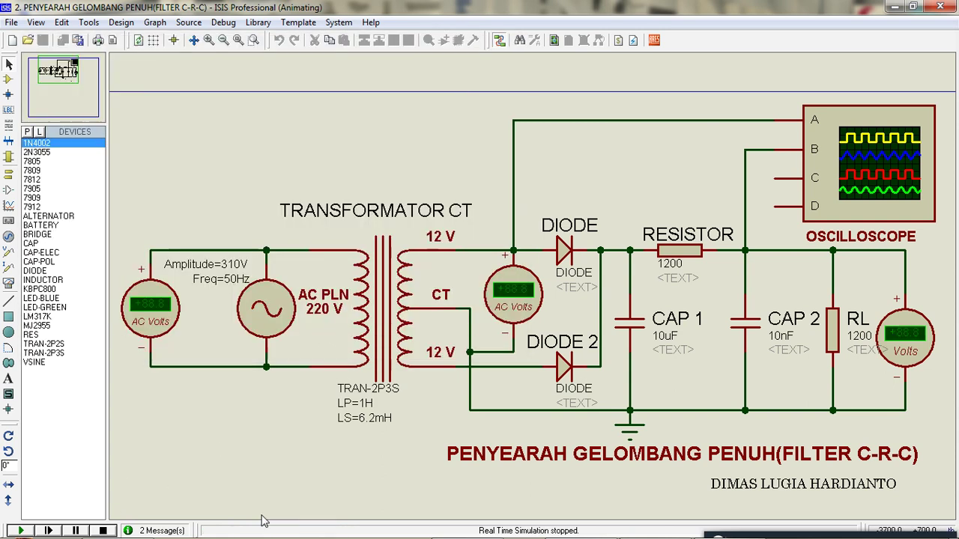
Set the resistance of the series RESISTOR between CAP 1 and CAP 2 to 200.
double_click(702, 262)
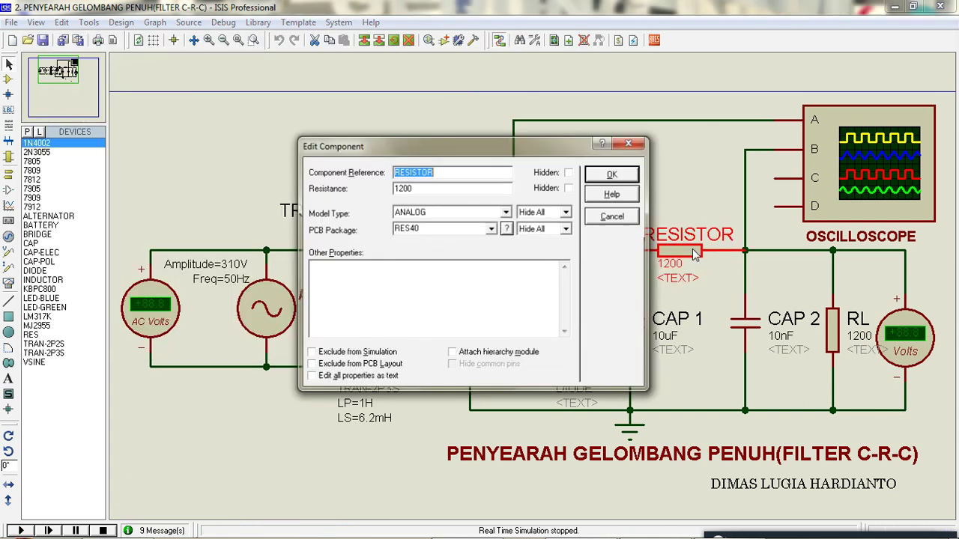
left_click(403, 188)
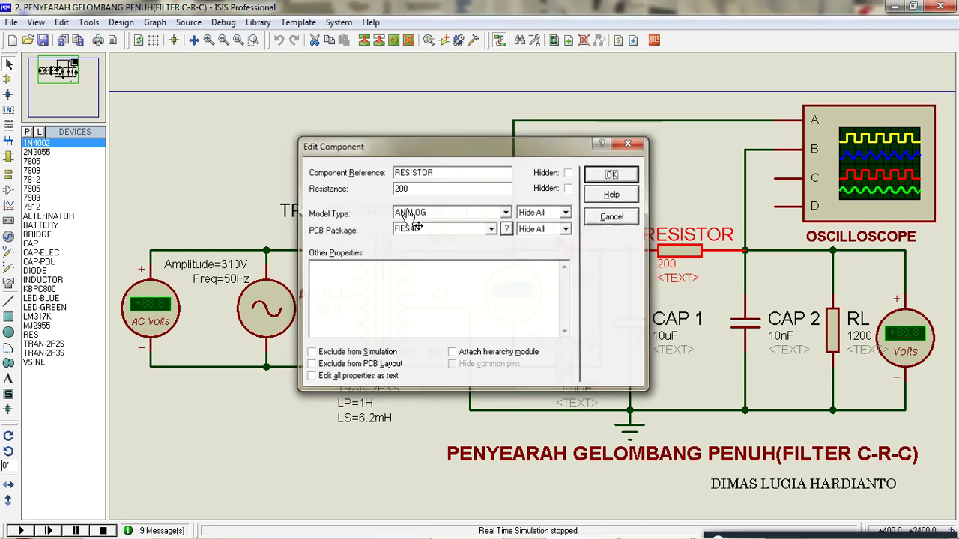
key("Return")
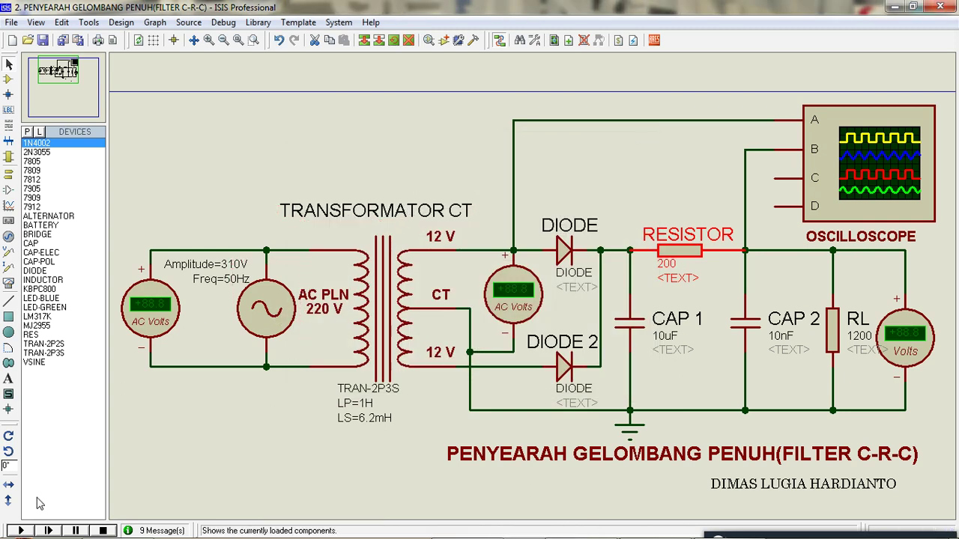
Simulate the C-R-C circuit to examine the ripple and load voltage, stop it, and undo the resistance change.
left_click(21, 530)
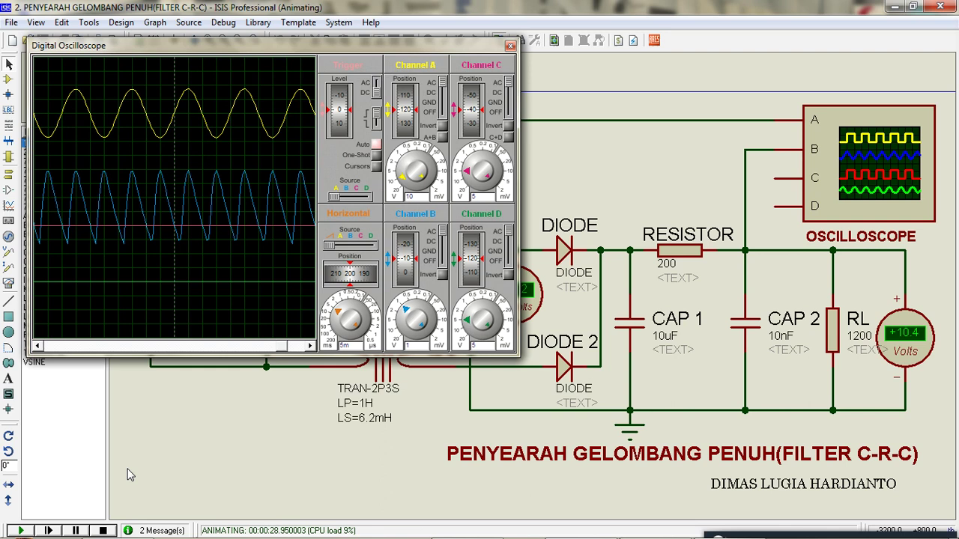
left_click(106, 531)
key("ctrl+z")
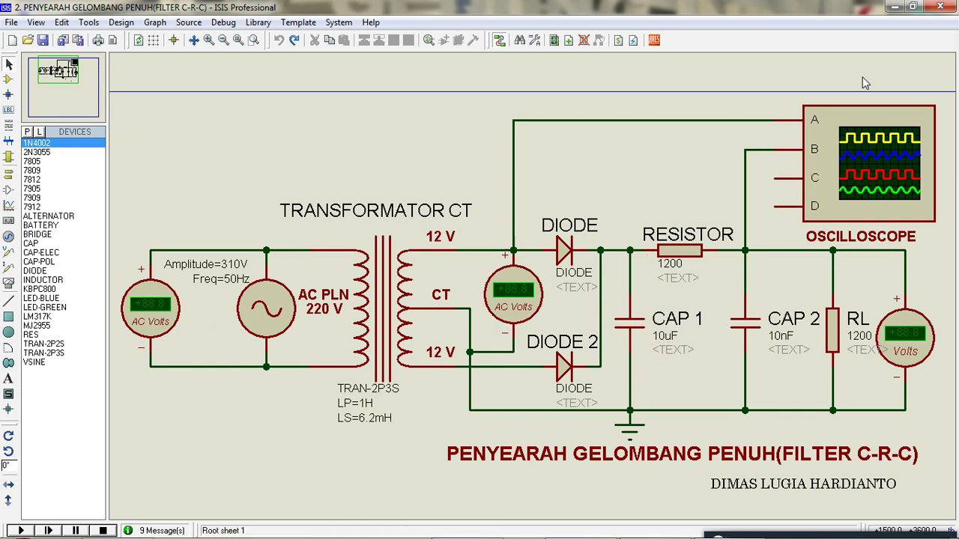
Close the C-R-C design and open 3. PENYEARAH GELOMBANG PENUH(FILTER C-L-C).DSN from the Modul 2(Hardware) folder.
left_click(941, 6)
left_click(473, 290)
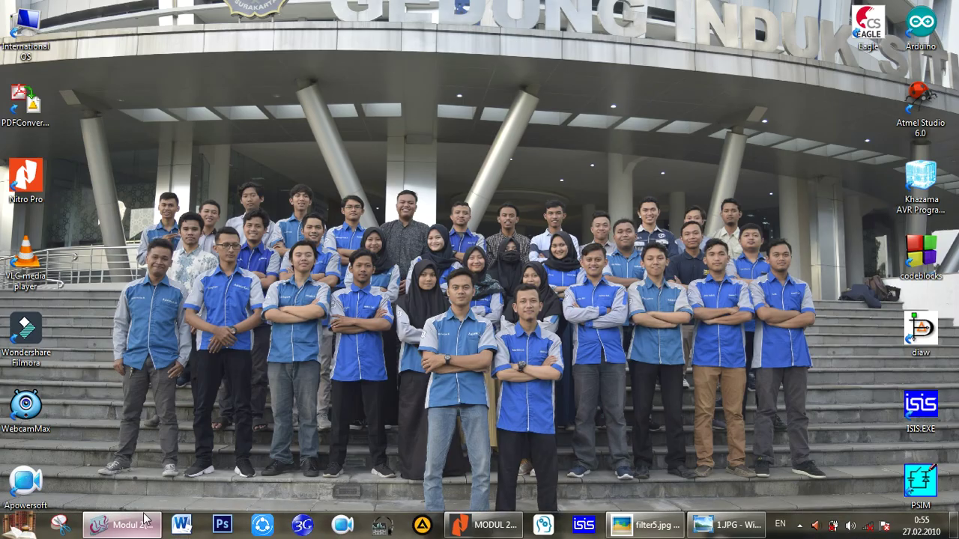
left_click(146, 519)
left_click(289, 174)
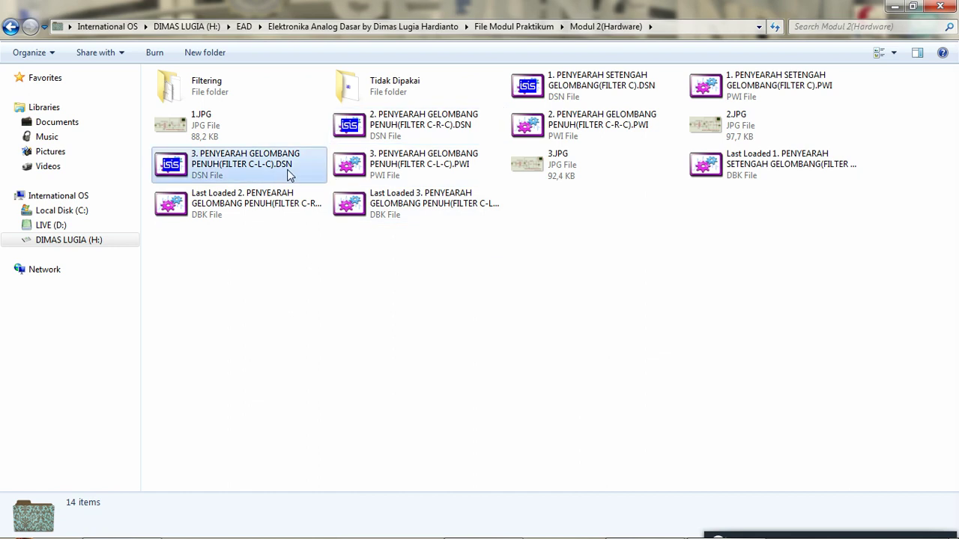
double_click(290, 174)
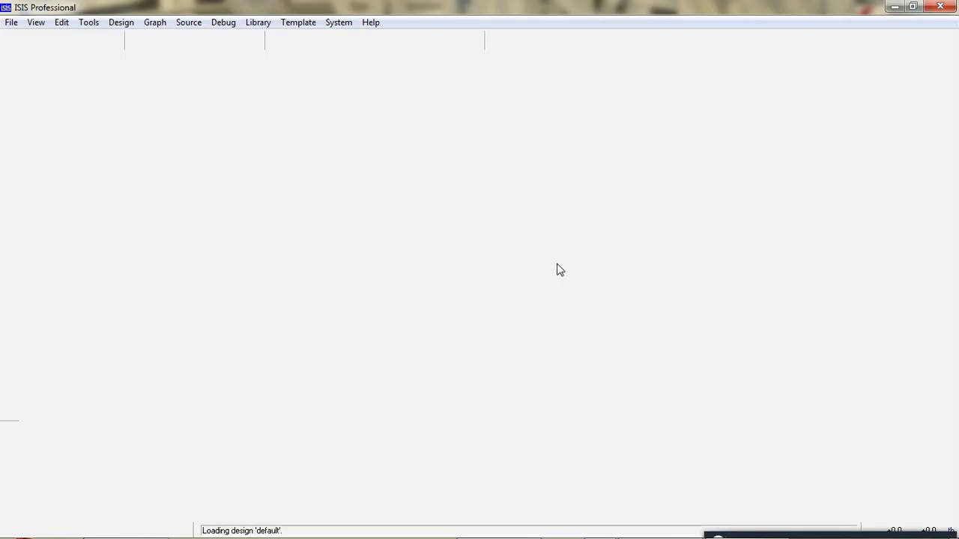
Examine the whole C-L-C full-wave rectifier schematic from the AC source through the diodes, capacitors and inductor to the load.
scroll(532, 293, "up", 3)
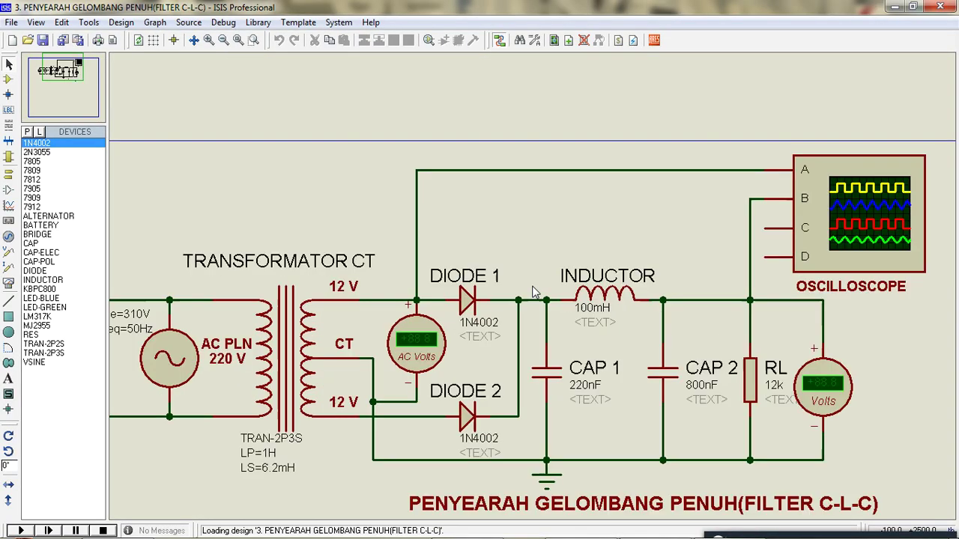
scroll(522, 267, "down", 3)
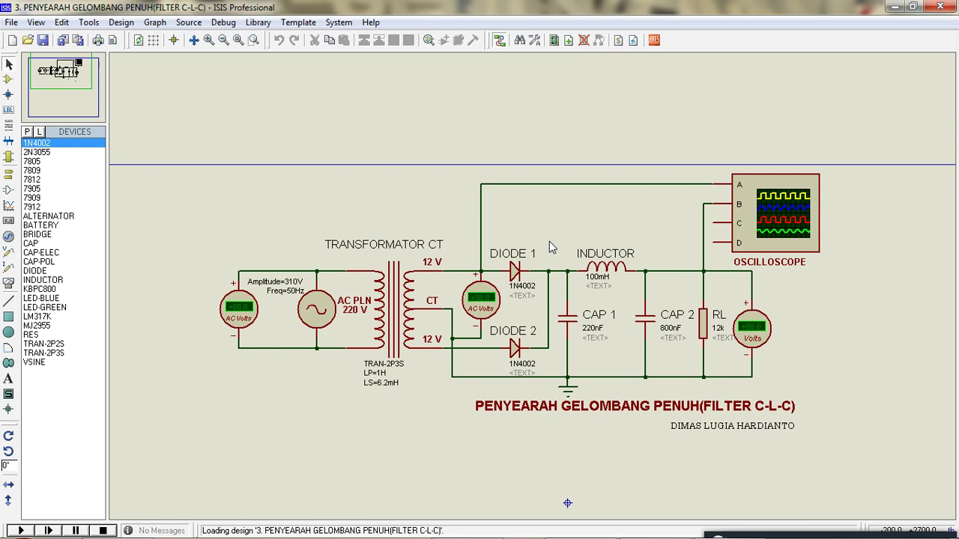
scroll(549, 241, "up", 2)
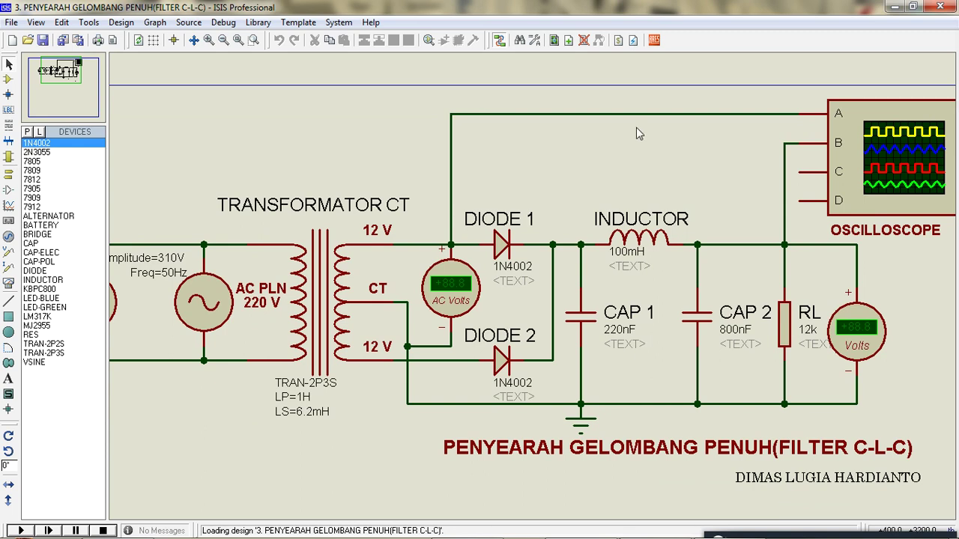
scroll(552, 422, "down", 2)
scroll(537, 287, "up", 2)
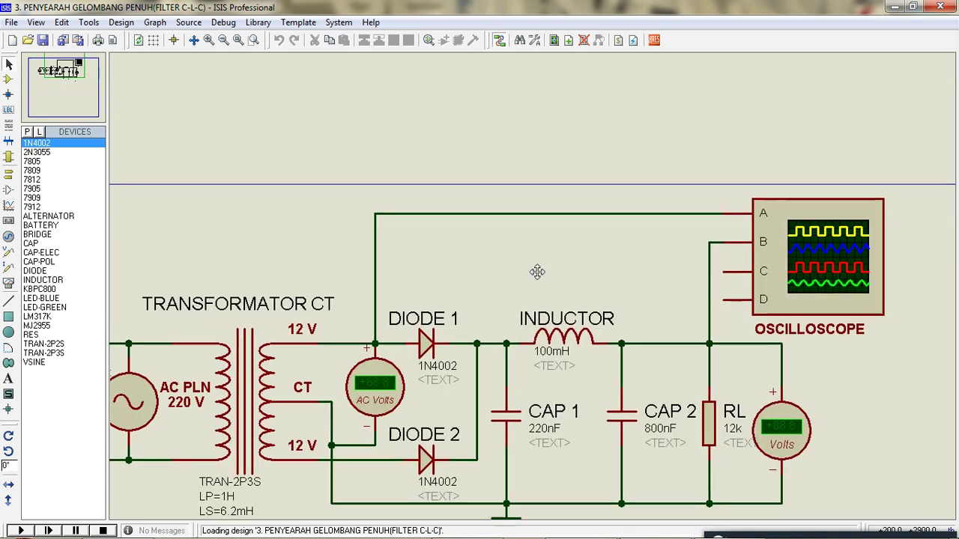
middle_click_drag(623, 233, 639, 228)
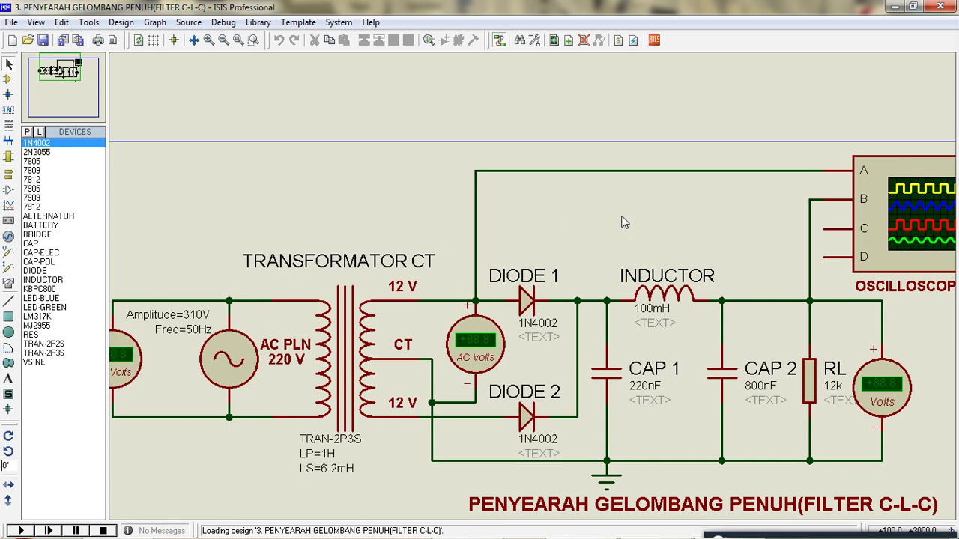
scroll(590, 238, "down", 1)
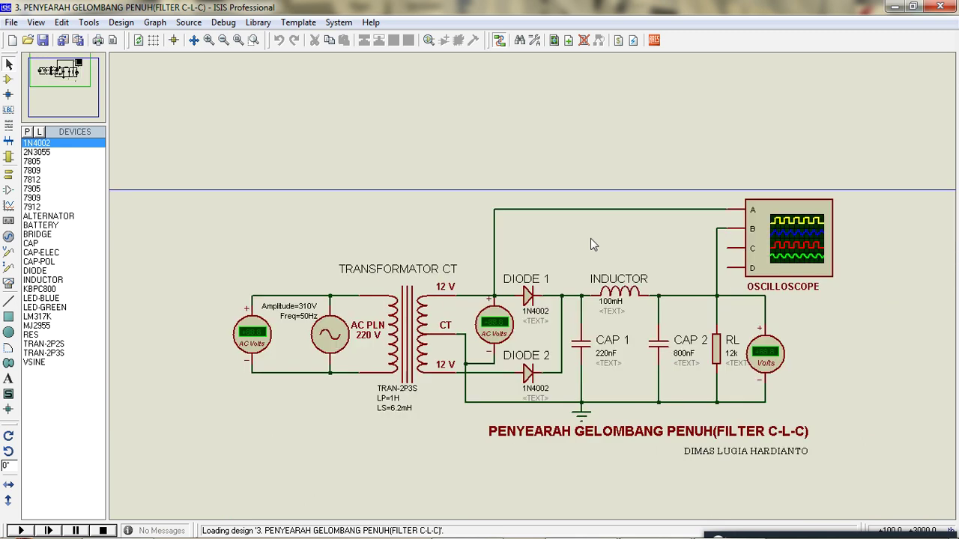
middle_click_drag(589, 187, 589, 175)
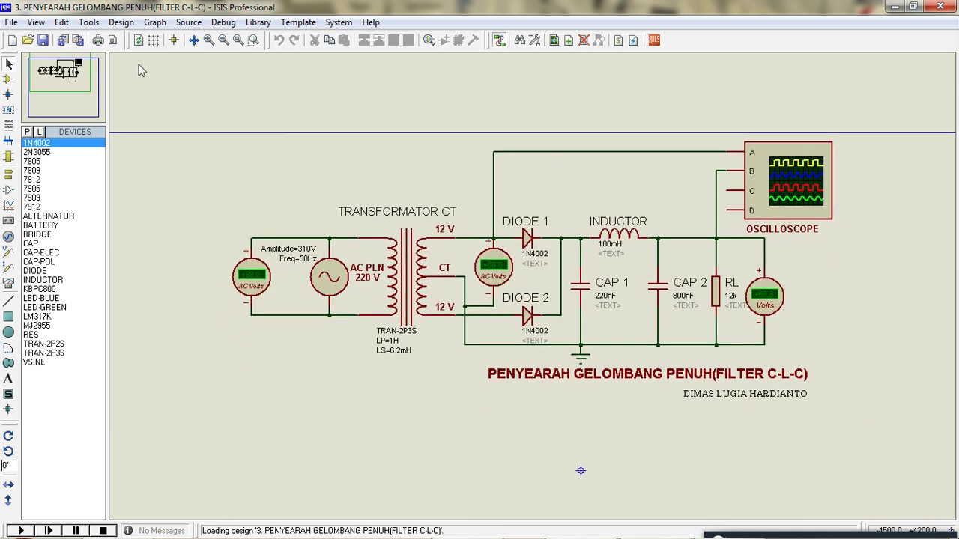
left_click(253, 41)
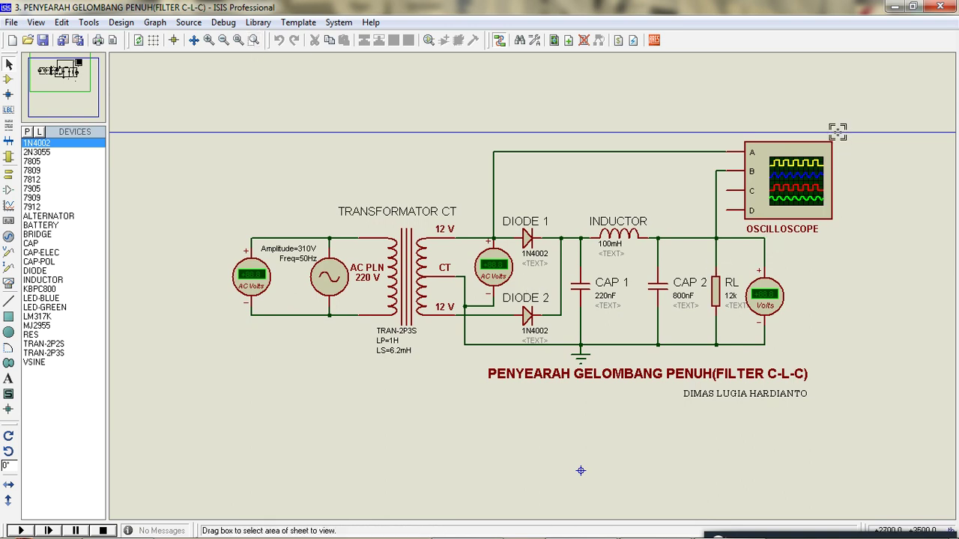
left_click_drag(838, 131, 224, 406)
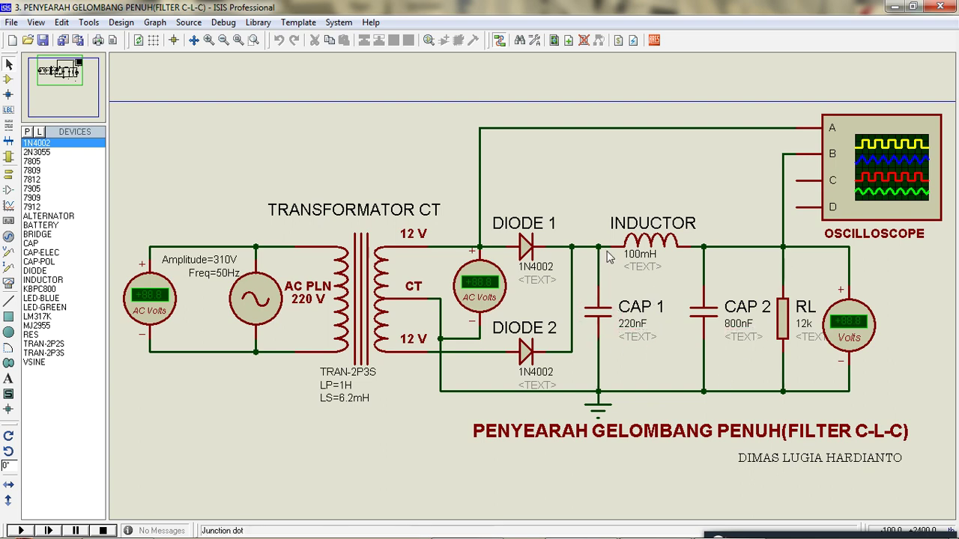
Run the C-L-C simulation and set the oscilloscope's horizontal time base to 1 ms to inspect the ripple.
left_click(21, 530)
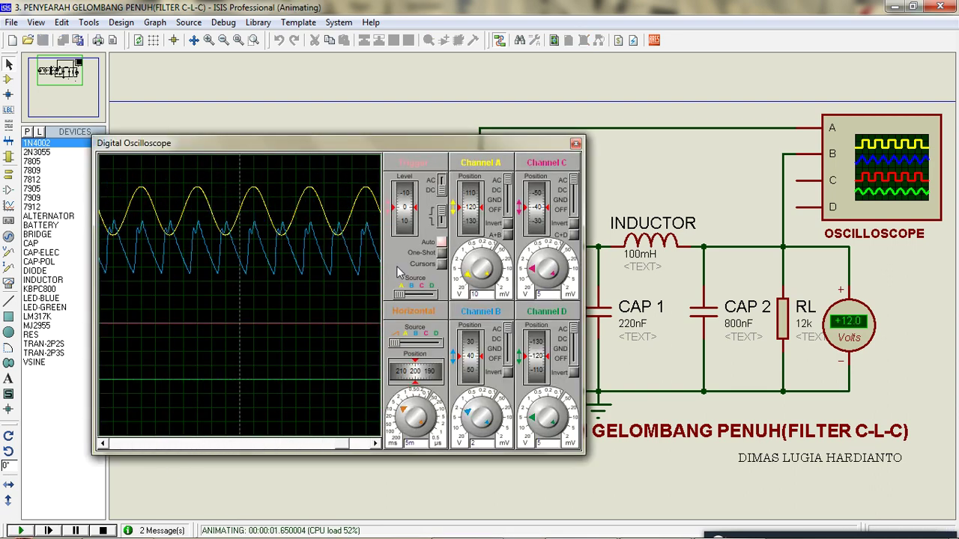
left_click_drag(385, 138, 385, 125)
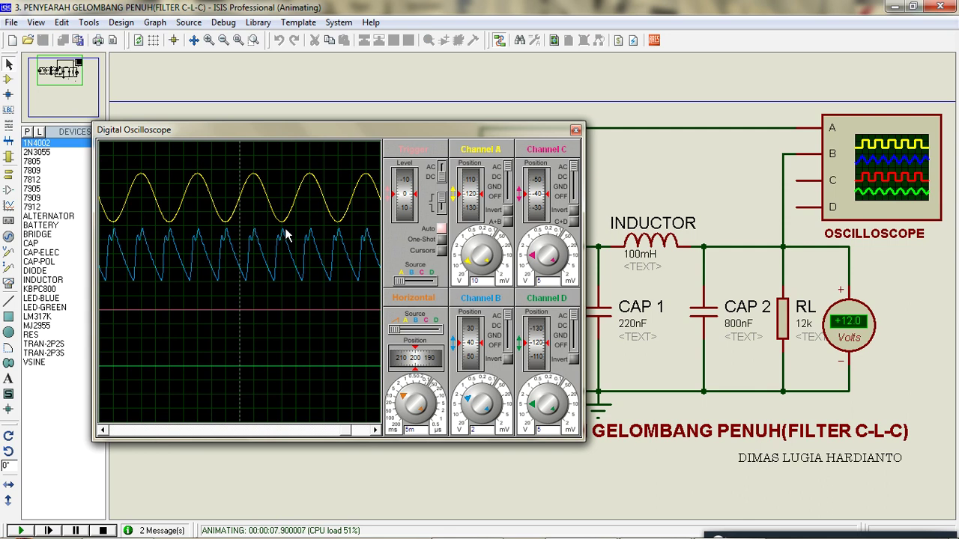
scroll(268, 233, "up", 2)
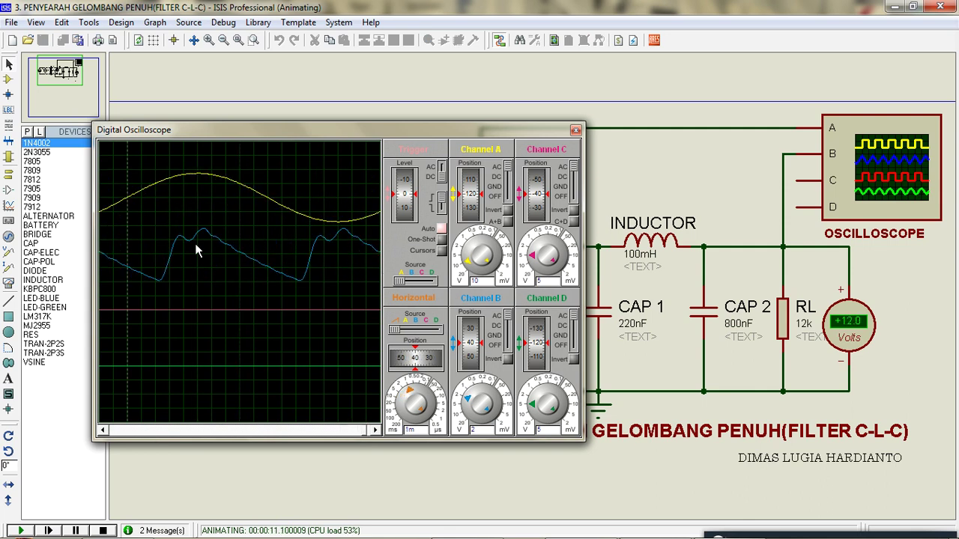
Compare the C-L-C output ripple at the 1 ms and 5 ms oscilloscope time bases, and stop the simulation.
scroll(204, 238, "down", 2)
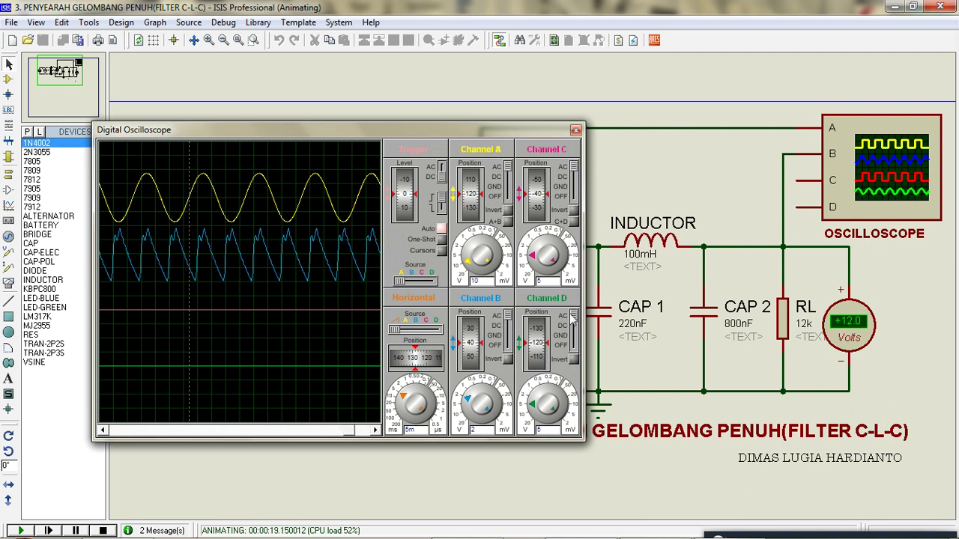
scroll(258, 240, "up", 2)
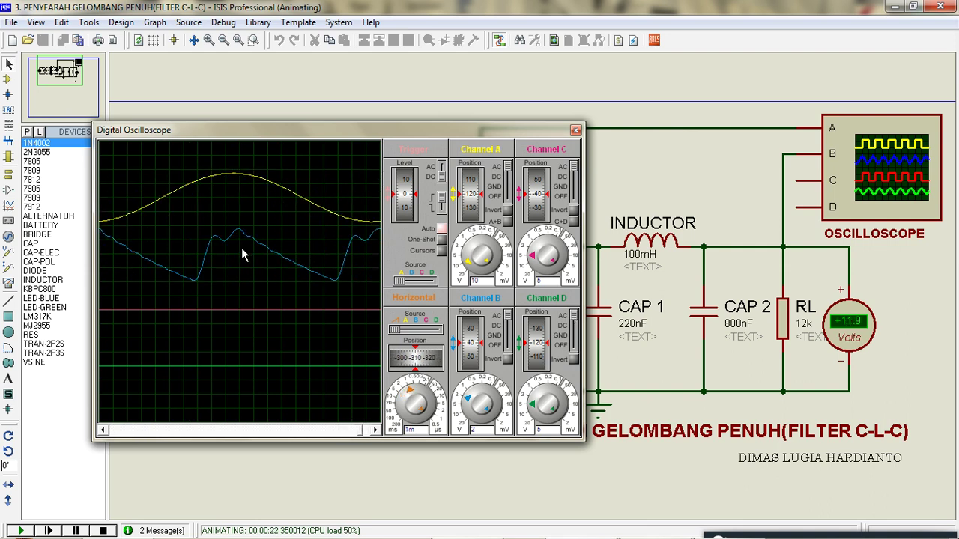
scroll(235, 242, "down", 2)
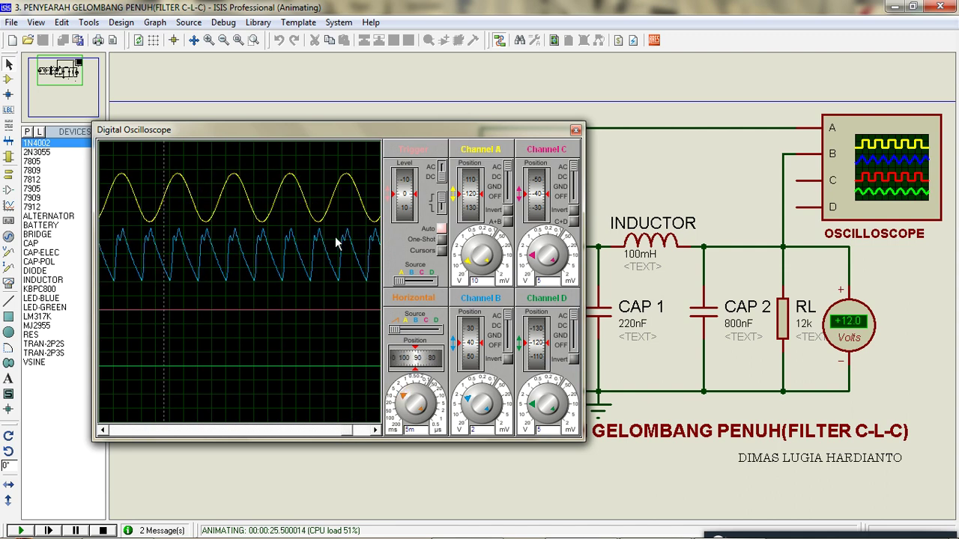
left_click_drag(370, 128, 409, 143)
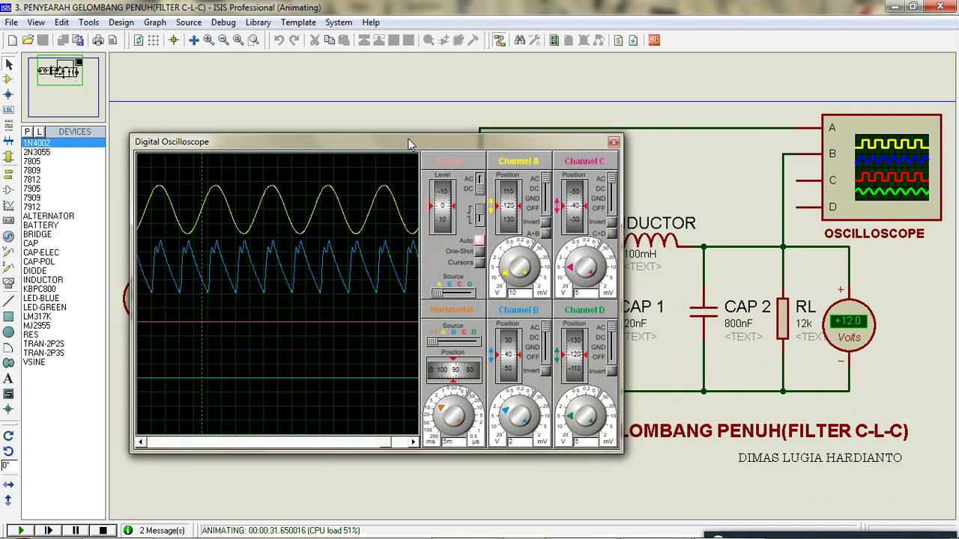
left_click_drag(420, 135, 421, 94)
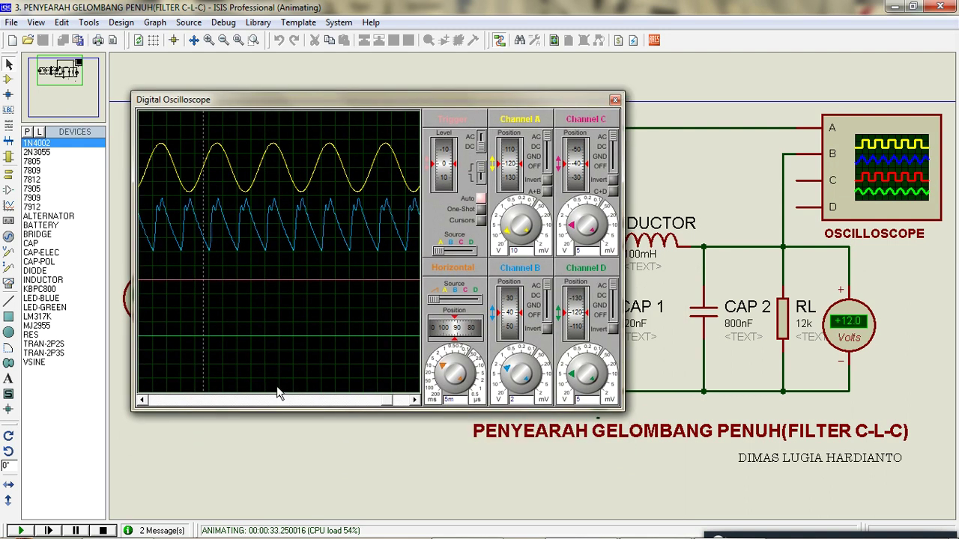
left_click(104, 530)
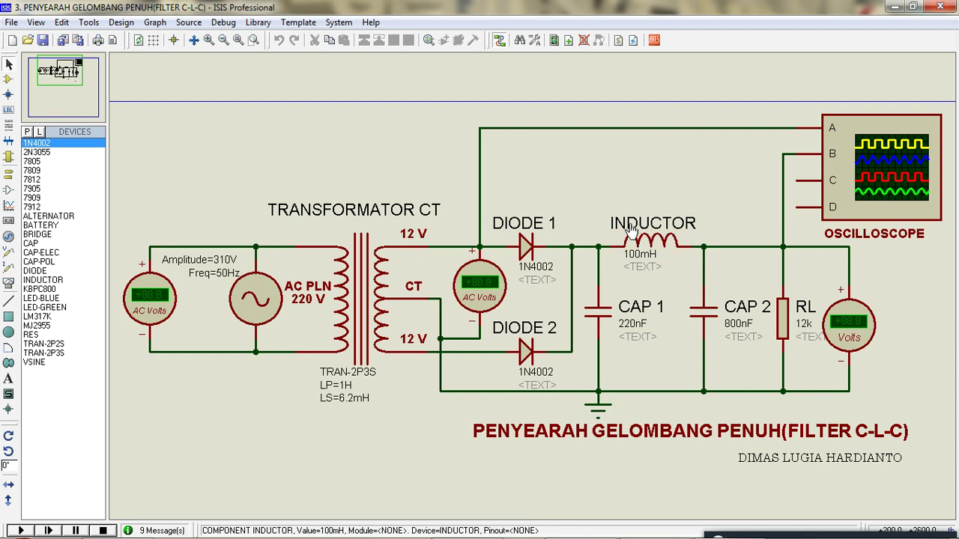
Review the complete C-L-C schematic and start a new blank design.
scroll(530, 247, "down", 1)
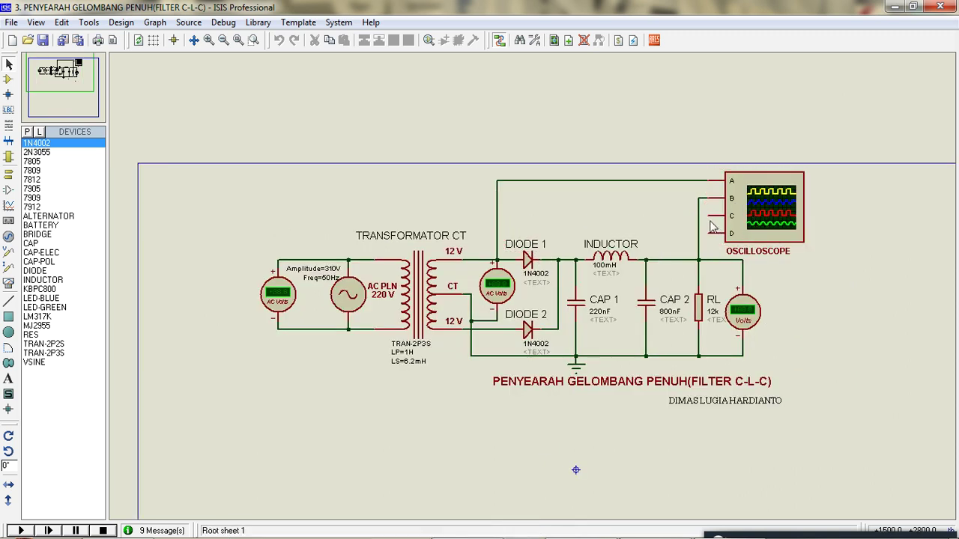
middle_click_drag(629, 222, 625, 166)
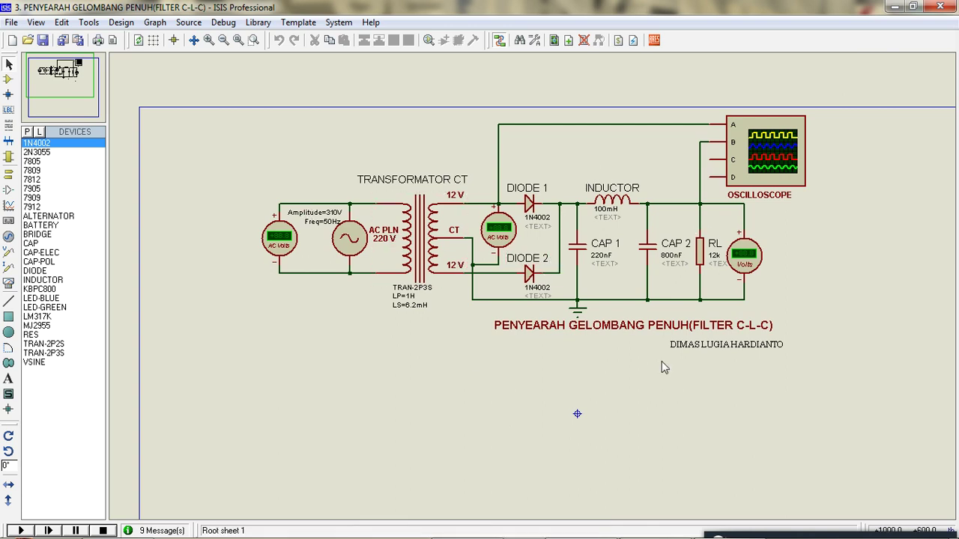
key("F7")
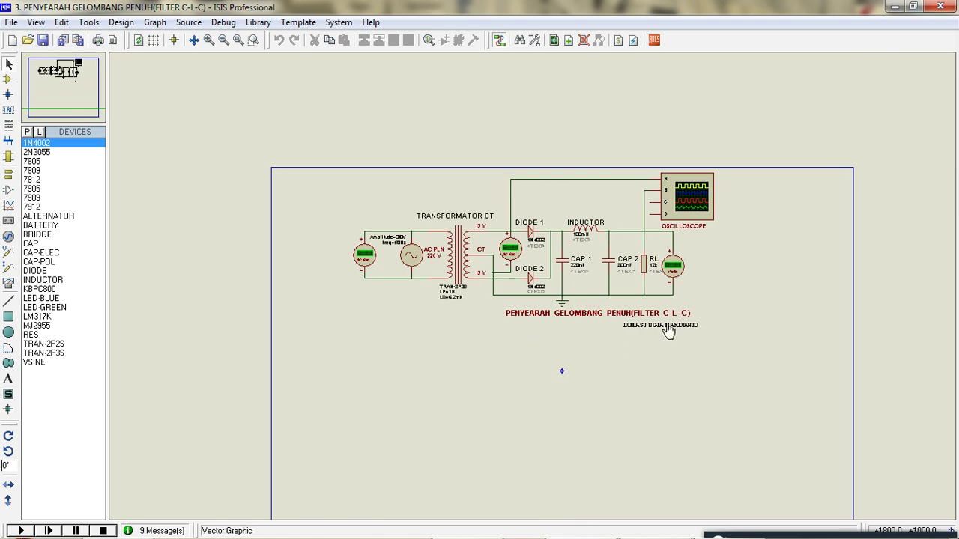
key("F6")
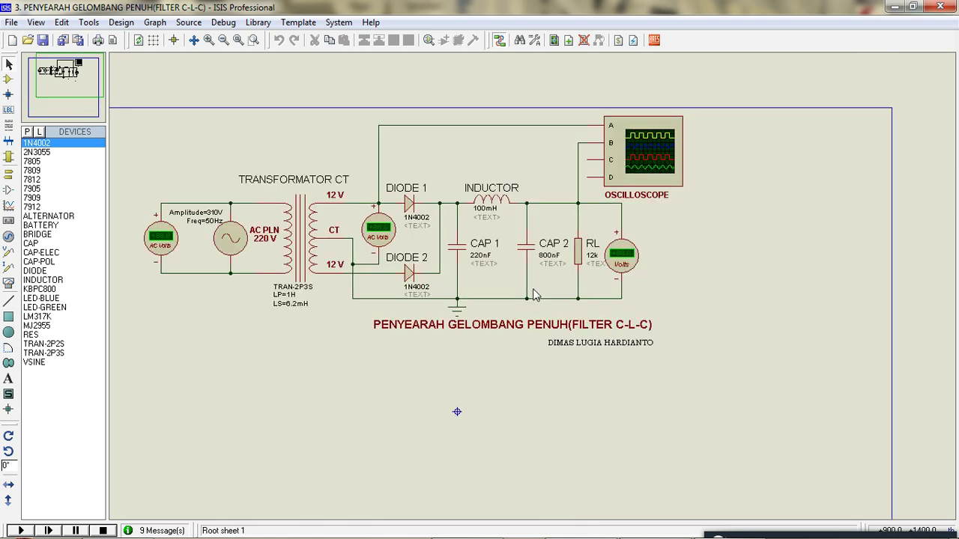
left_click(11, 44)
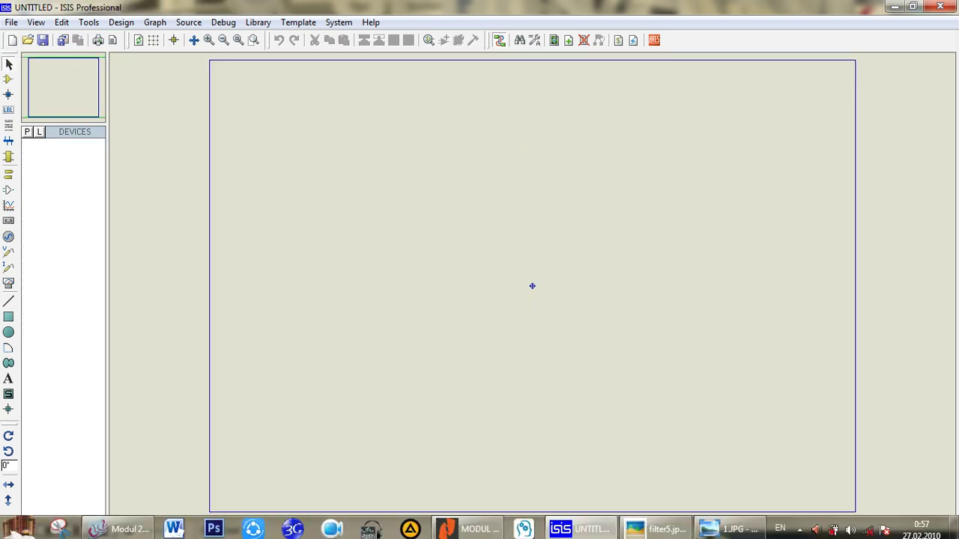
Close the untitled design, and open 1. PENYEARAH SETENGAH GELOMBANG(FILTER C).DSN from the Modul 2(Hardware) folder for a brief view.
left_click(569, 527)
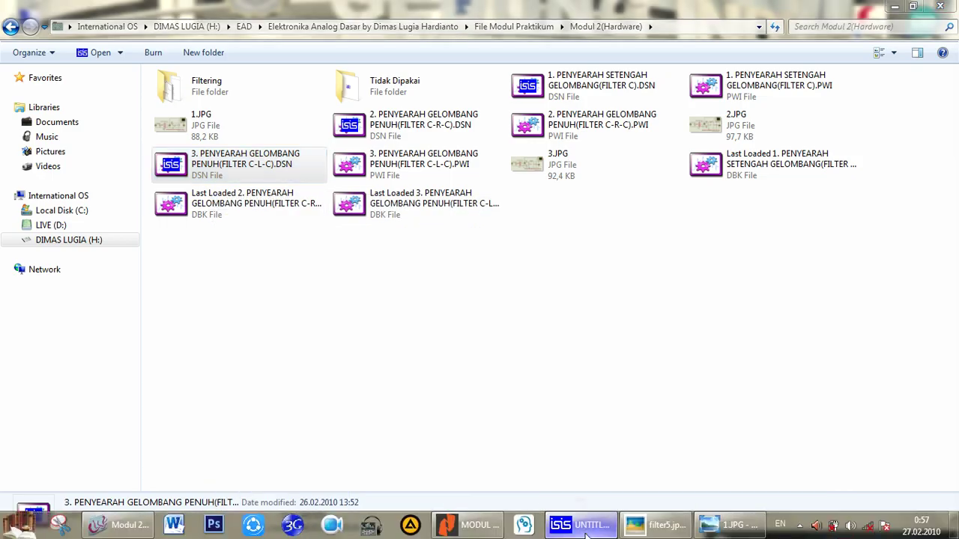
left_click(577, 527)
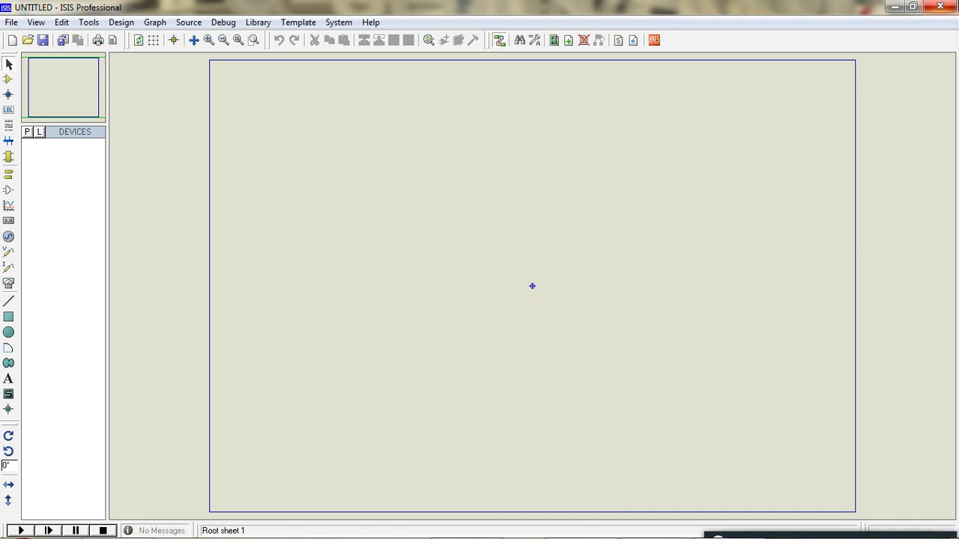
left_click(939, 6)
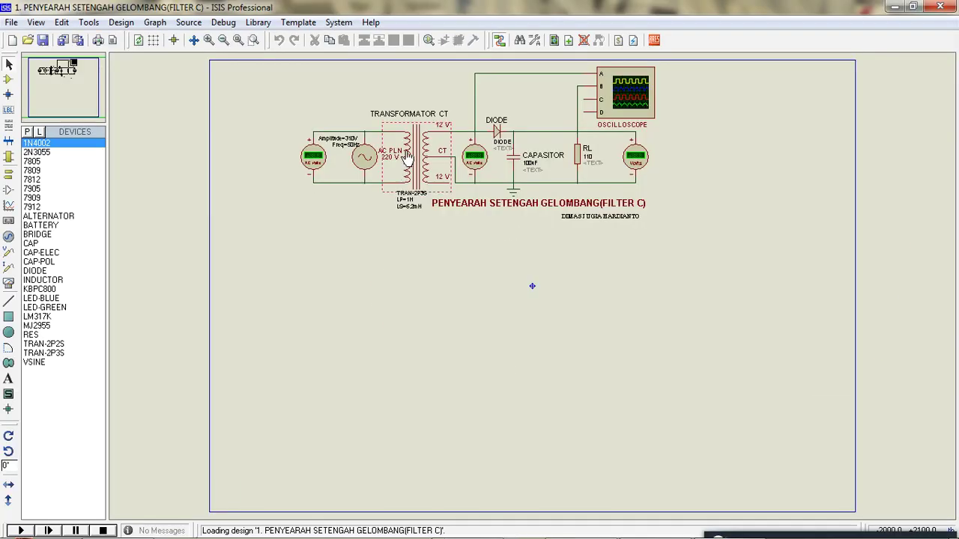
left_click(894, 6)
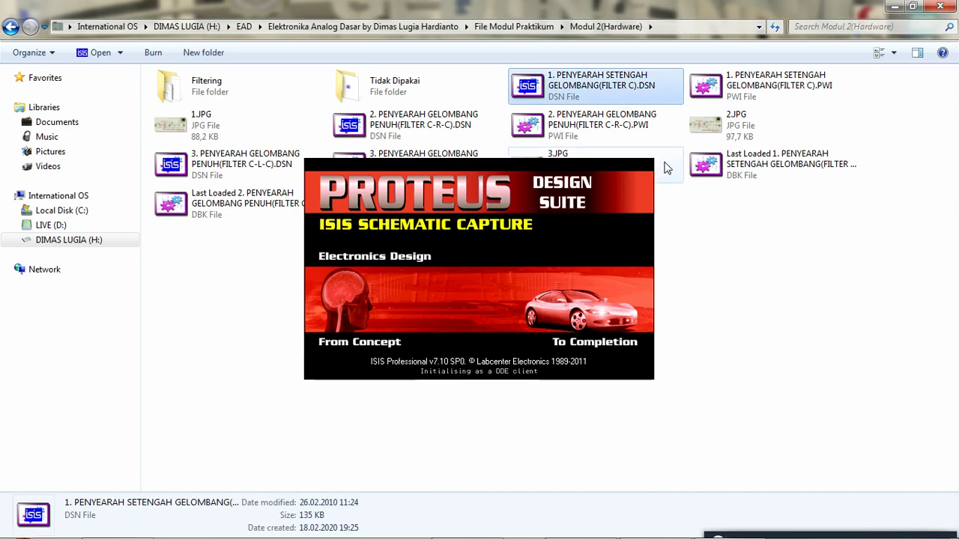
Duplicate 1. PENYEARAH SETENGAH GELOMBANG(FILTER C).DSN in its folder with the Explorer copy option, and open the copy.
left_click(723, 205)
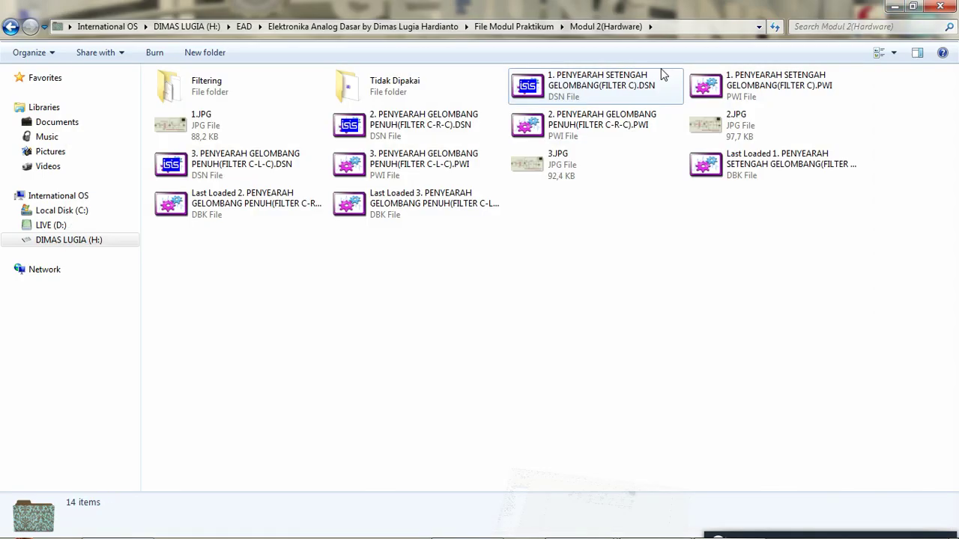
left_click(661, 74)
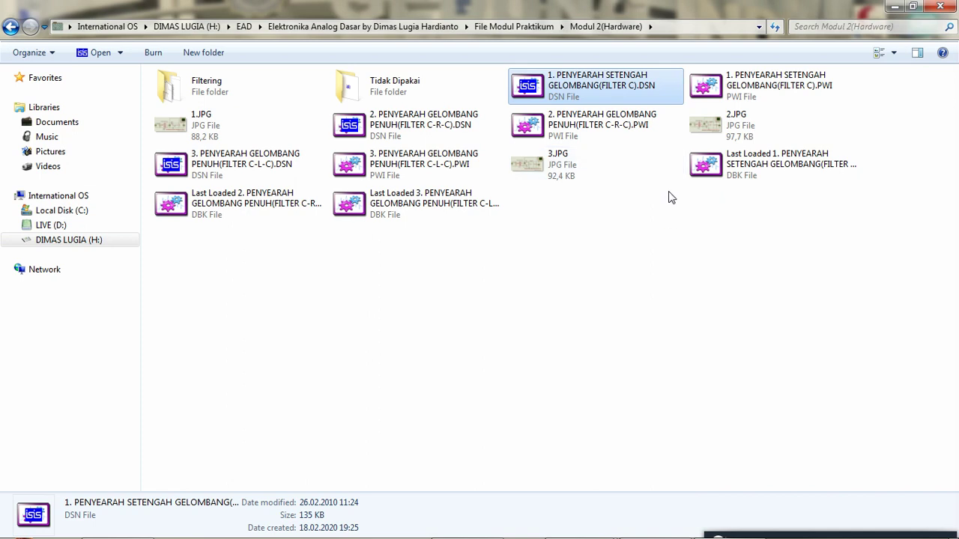
key("ctrl+v")
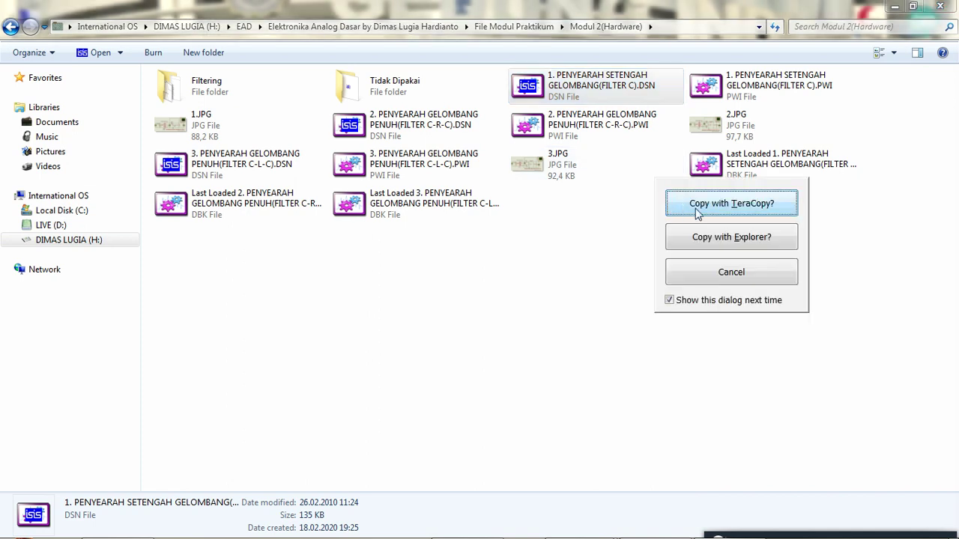
left_click(724, 238)
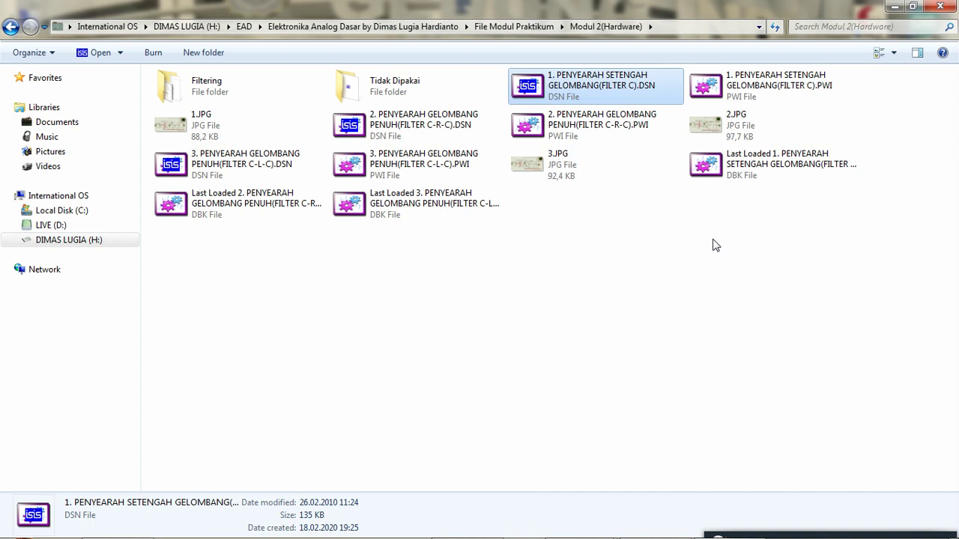
left_click(627, 205)
key("Escape")
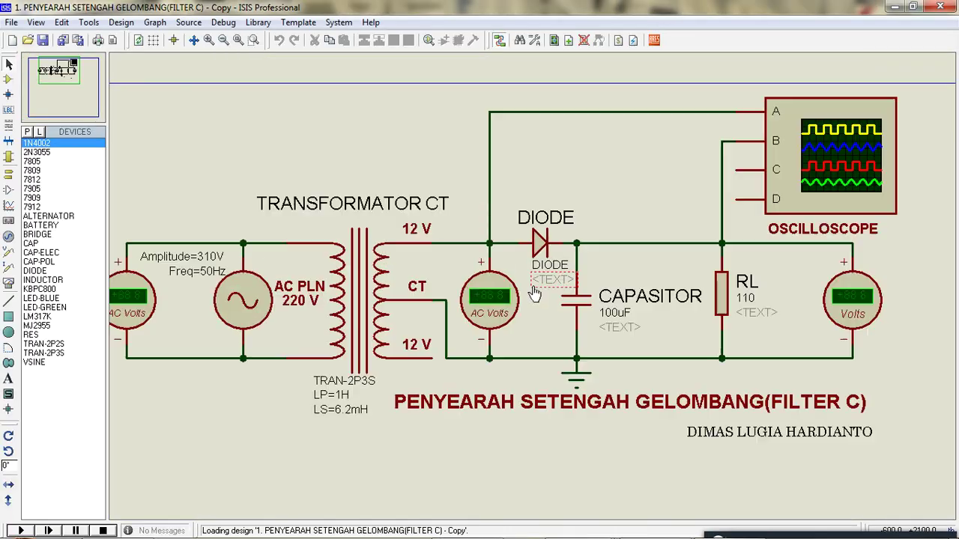
Delete the diode, capacitor, load resistor and DC voltmeter with their wiring from the copied design, and close it.
left_click_drag(509, 148, 460, 215)
key("Delete")
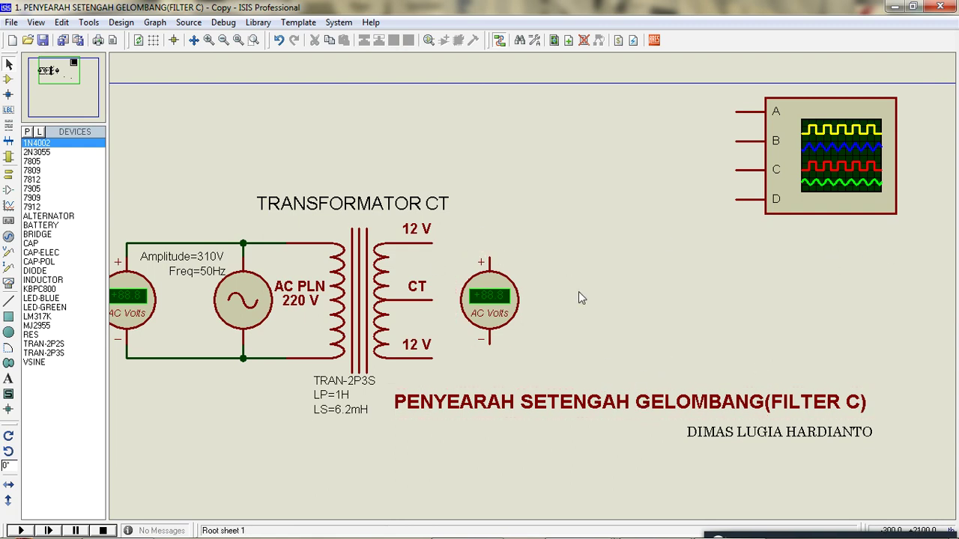
left_click(941, 6)
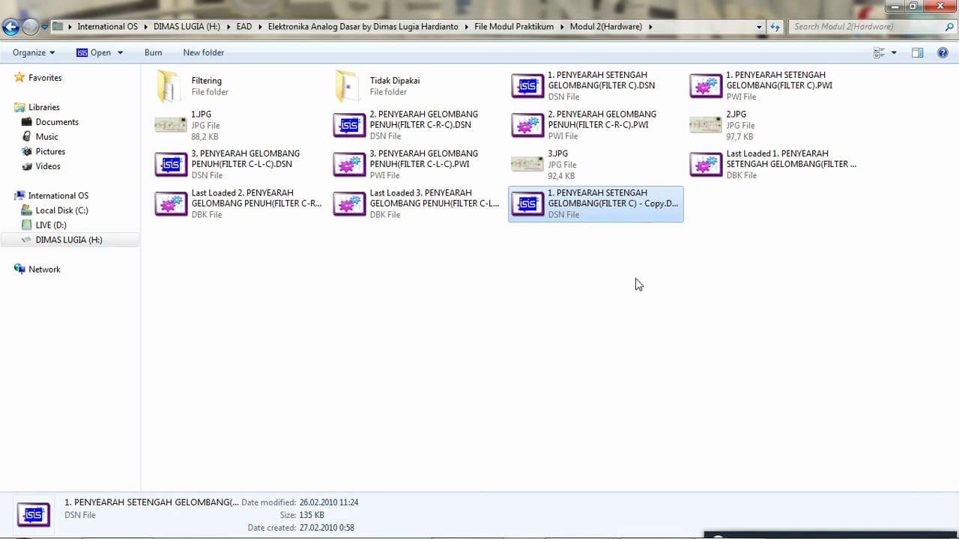
left_click(638, 284)
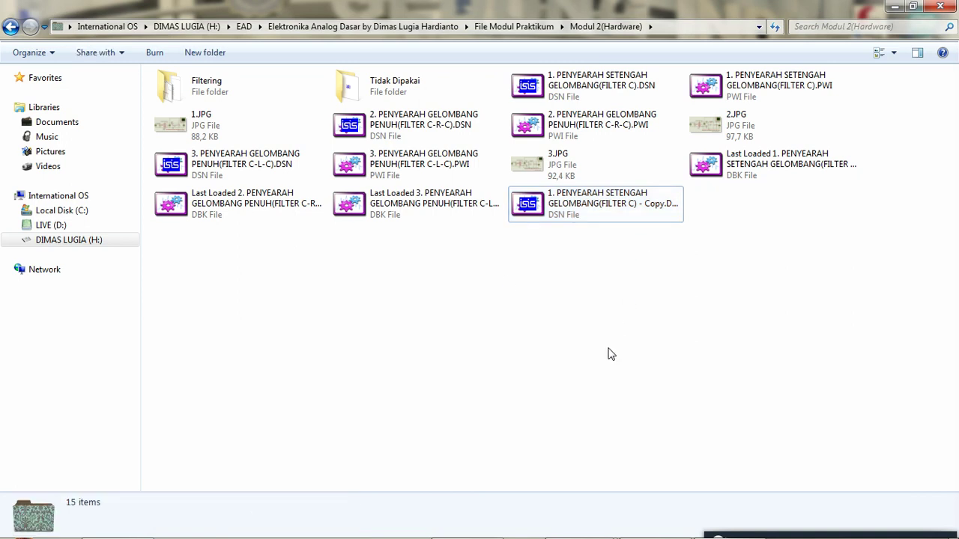
Switch to MODUL 2(1).pdf in Nitro Pro and return to its first page to review the report outline.
mouse_move(544, 535)
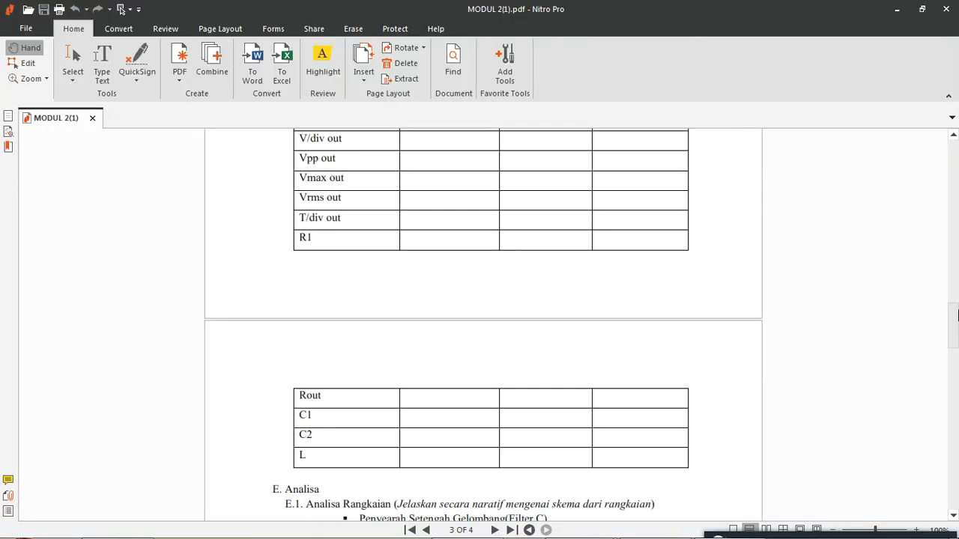
left_click_drag(952, 326, 952, 165)
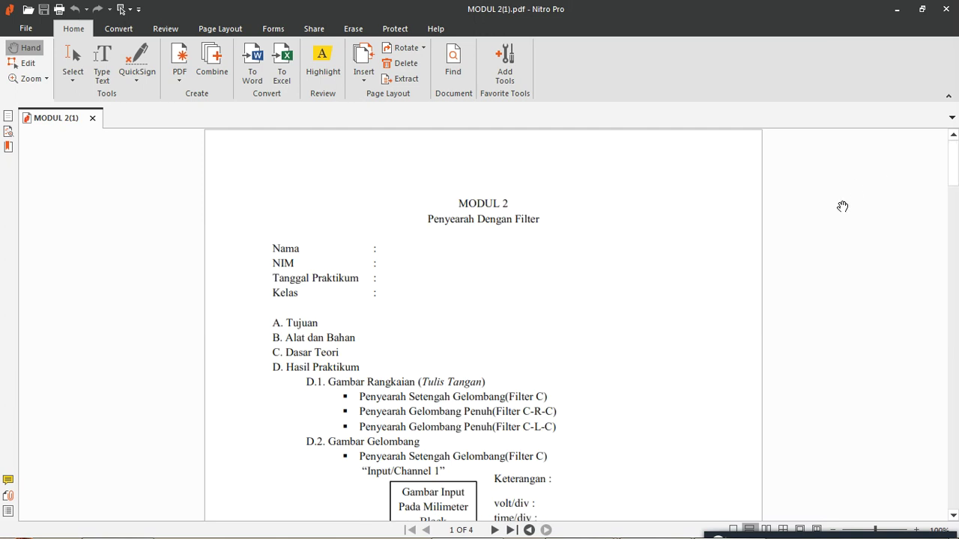
scroll(717, 215, "down", 1)
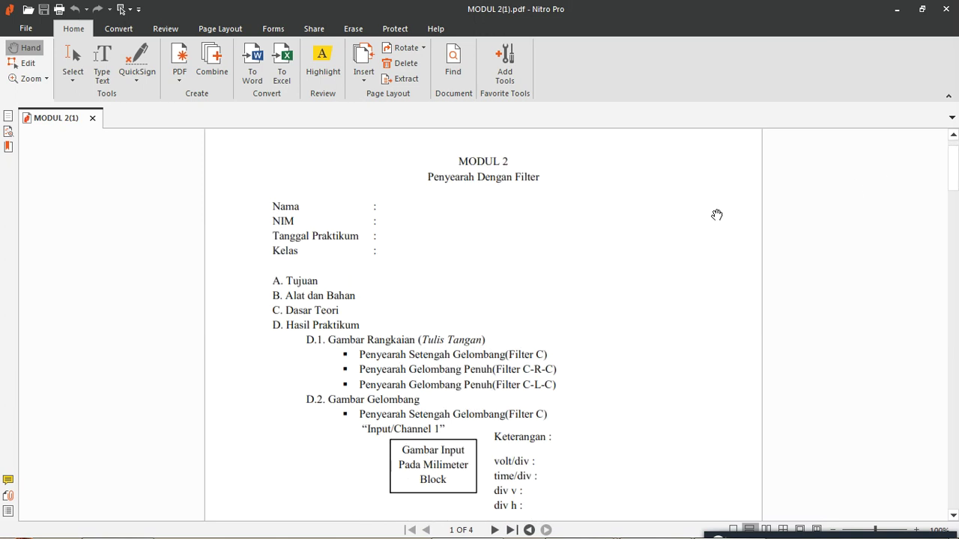